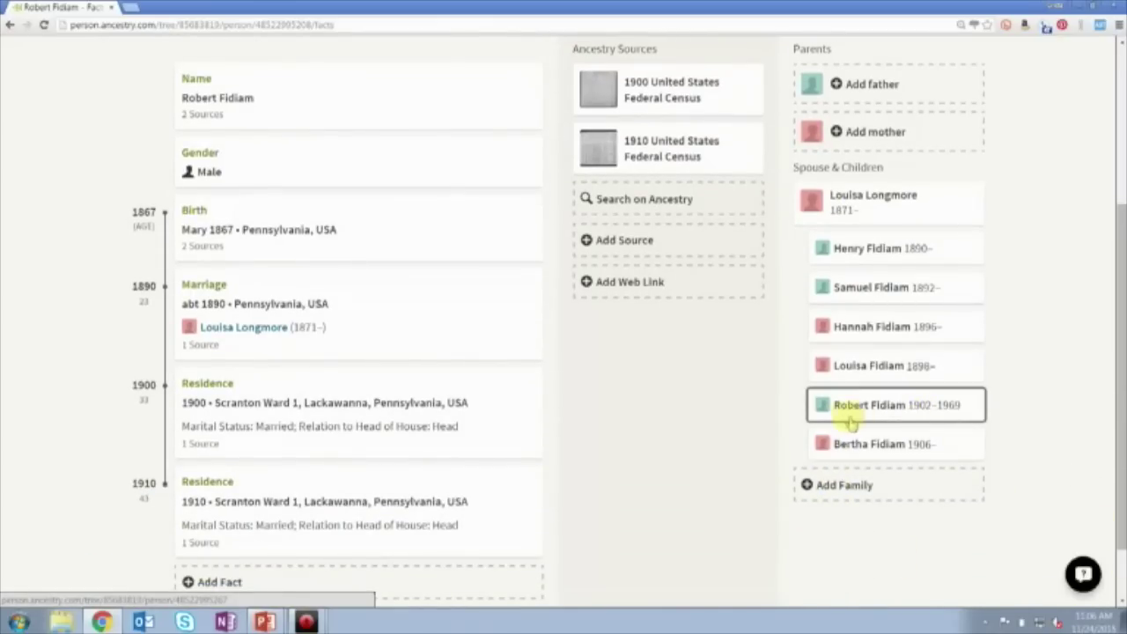
# Show which facts the 1900 and 1910 census sources support, and which sources back the name fact
pyautogui.click(892, 414)
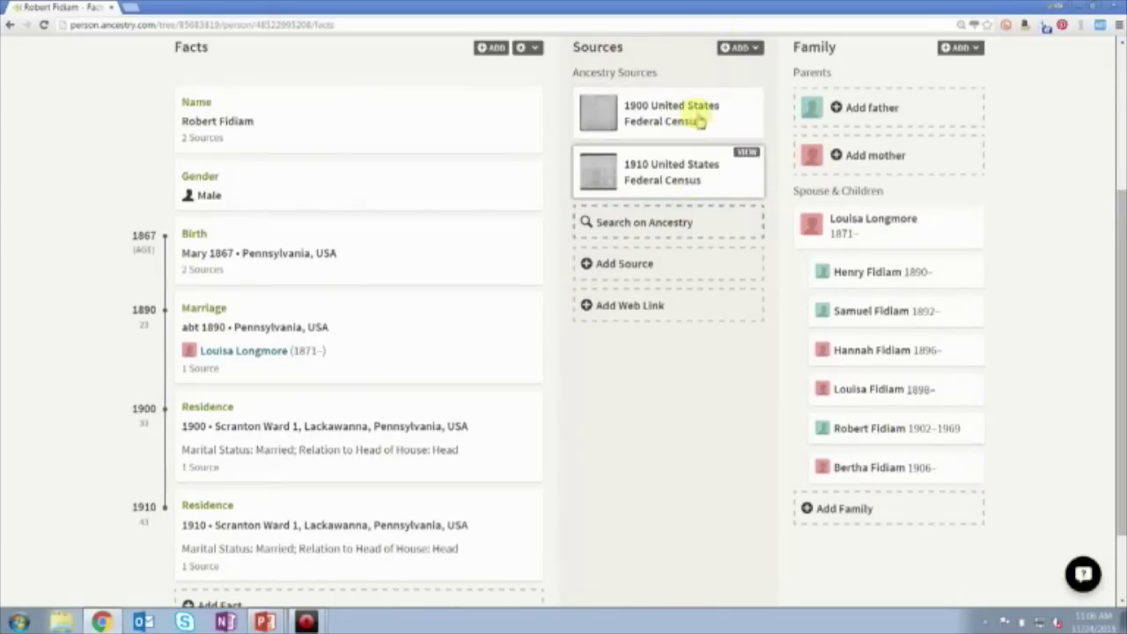
pyautogui.scroll(2, 705, 174)
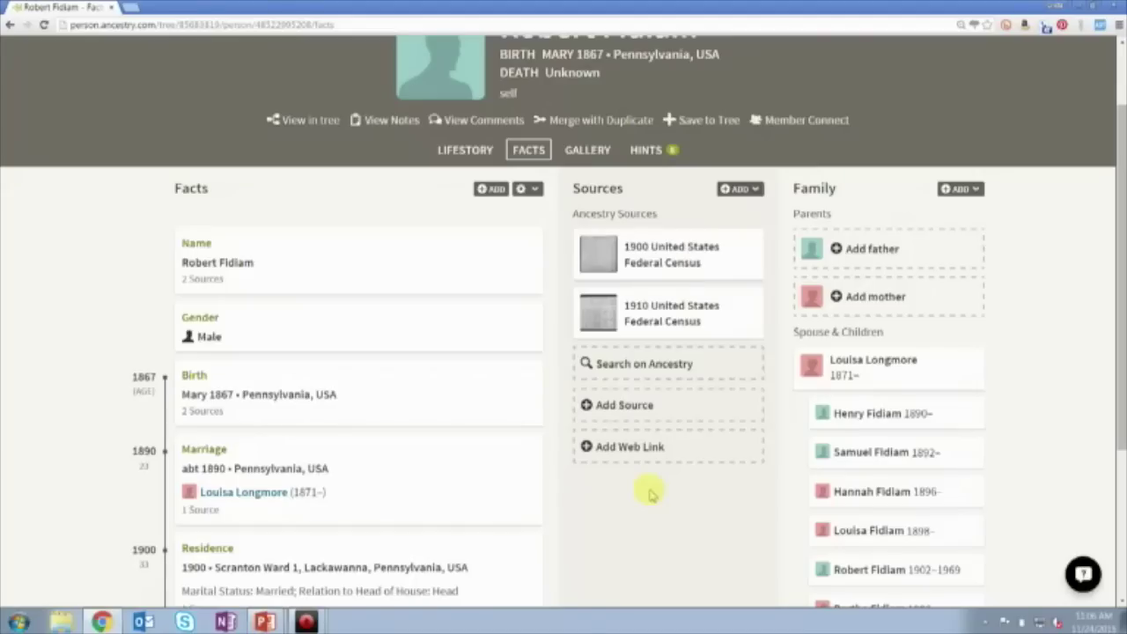
pyautogui.scroll(1, 649, 495)
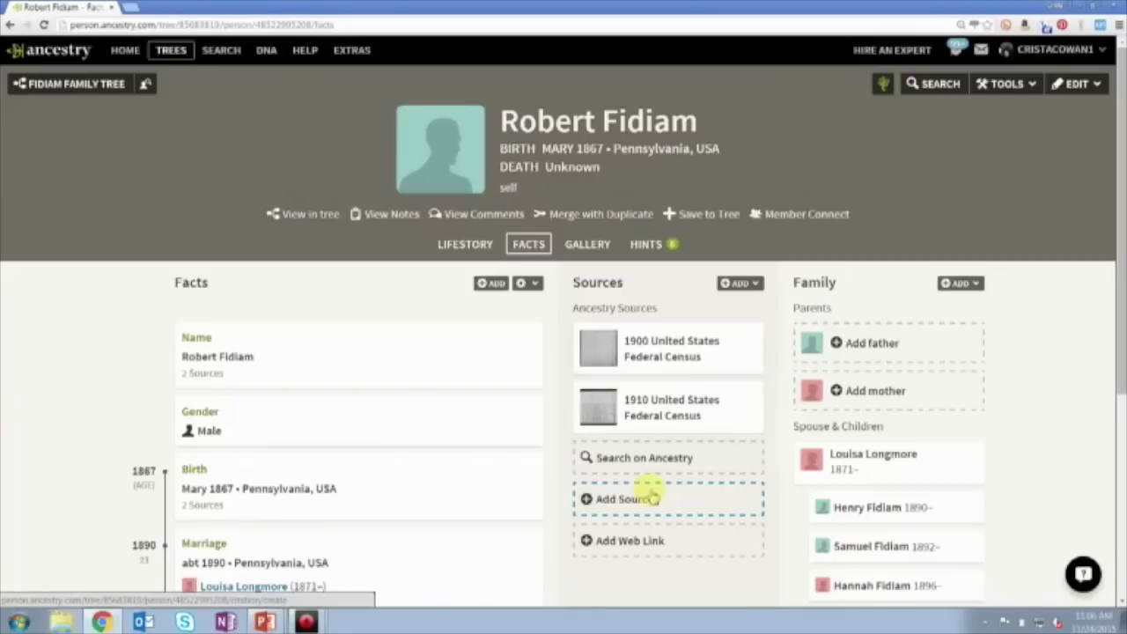
pyautogui.click(639, 348)
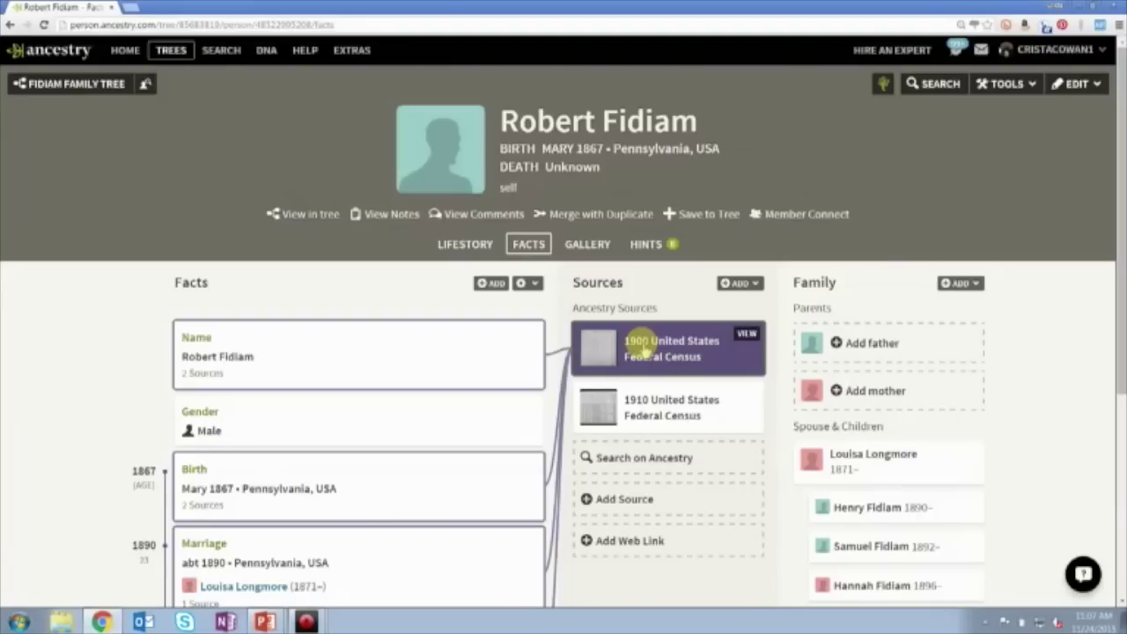
pyautogui.click(649, 414)
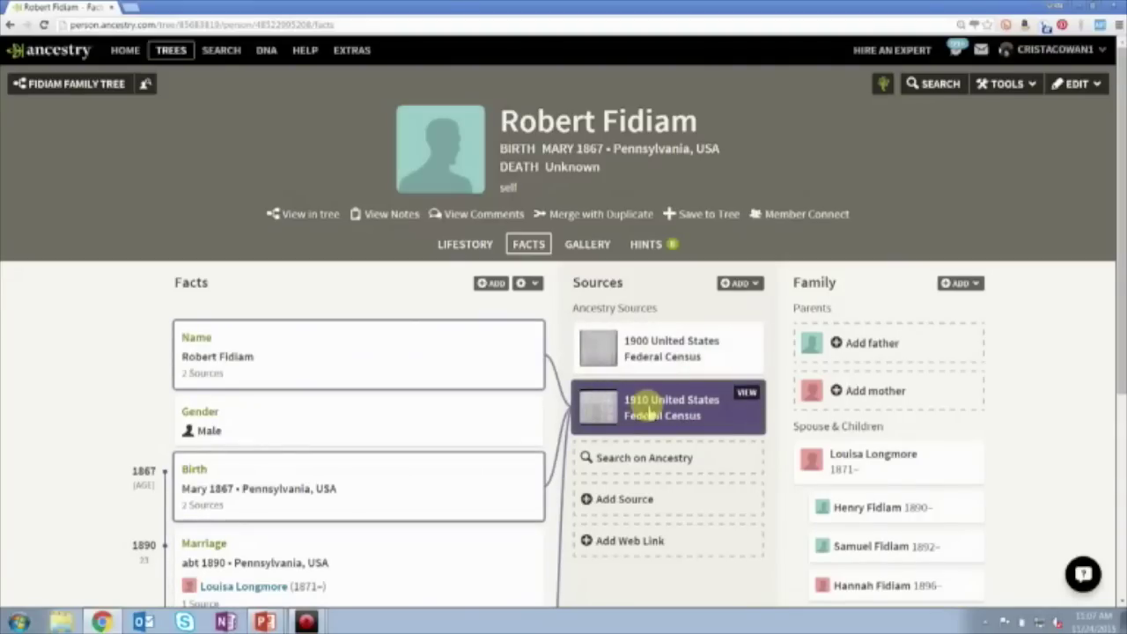
pyautogui.click(454, 370)
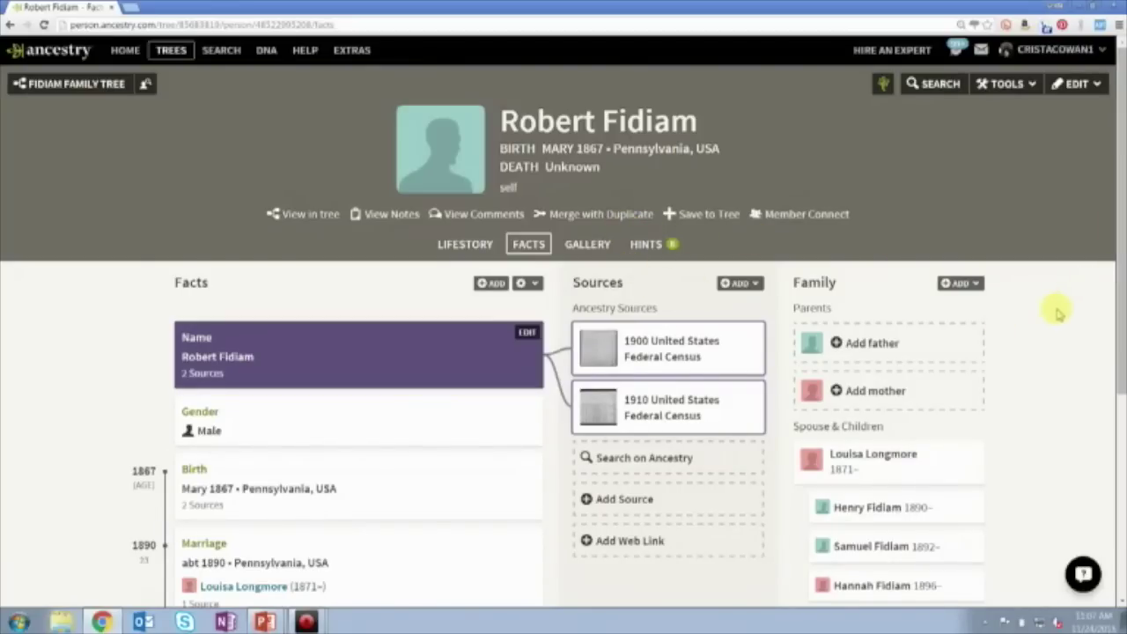
# Show which source is linked to the marriage fact in the person's timeline
pyautogui.scroll(-5, 1059, 314)
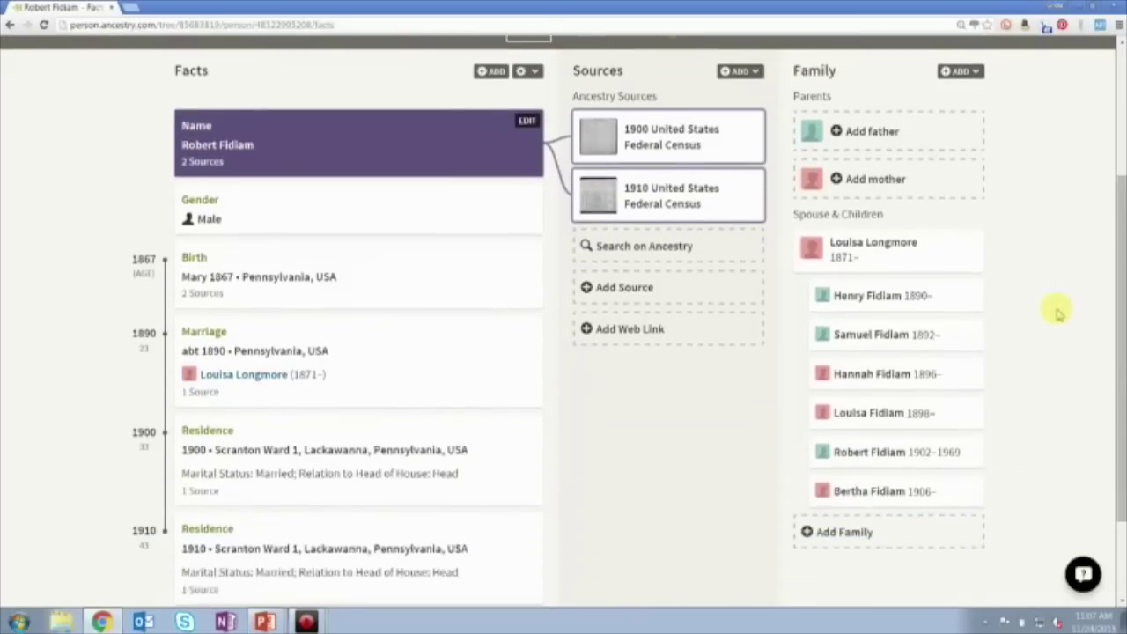
pyautogui.scroll(-2, 1060, 313)
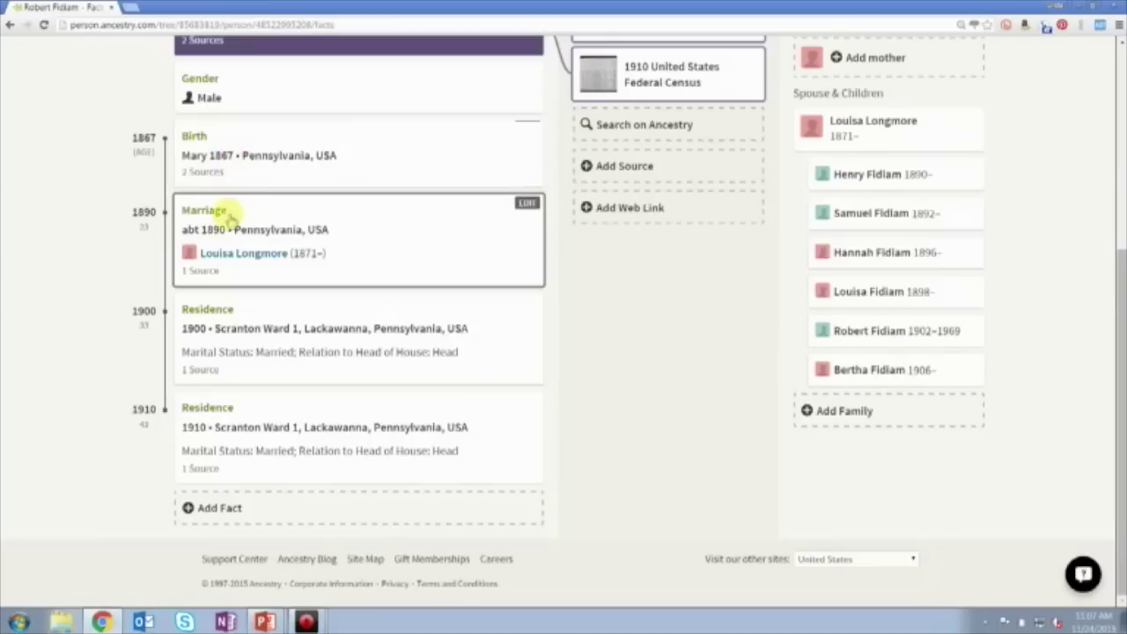
pyautogui.click(392, 243)
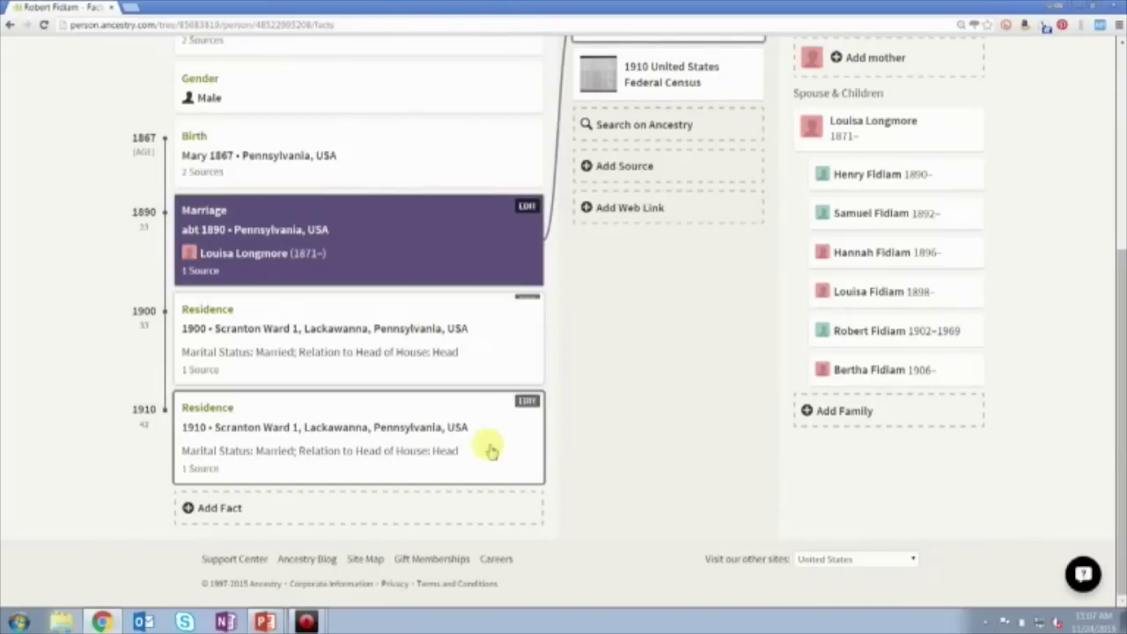
pyautogui.scroll(2, 642, 307)
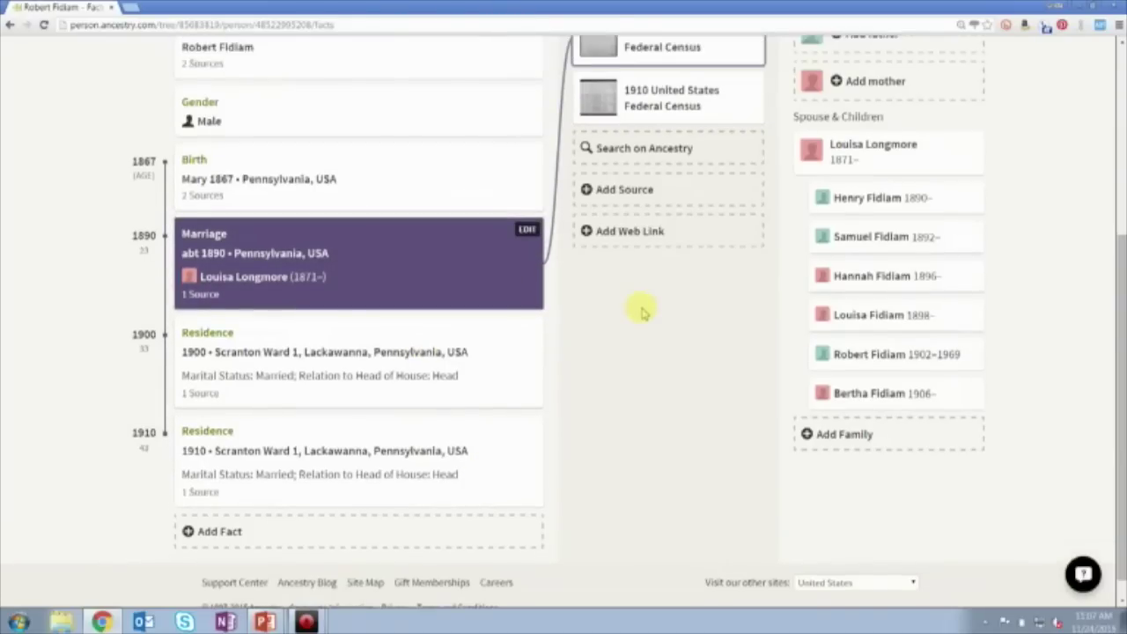
pyautogui.scroll(3, 644, 313)
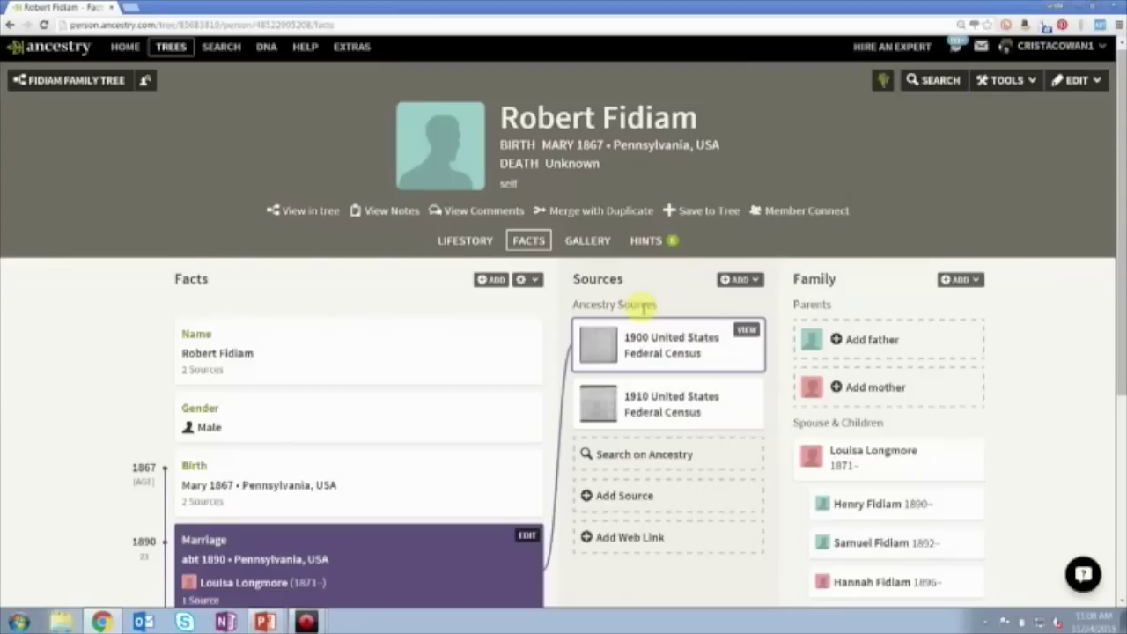
# Open the person's hints and examine the new record suggestions, including census, city directory, passenger list and death certificate hints
pyautogui.click(649, 243)
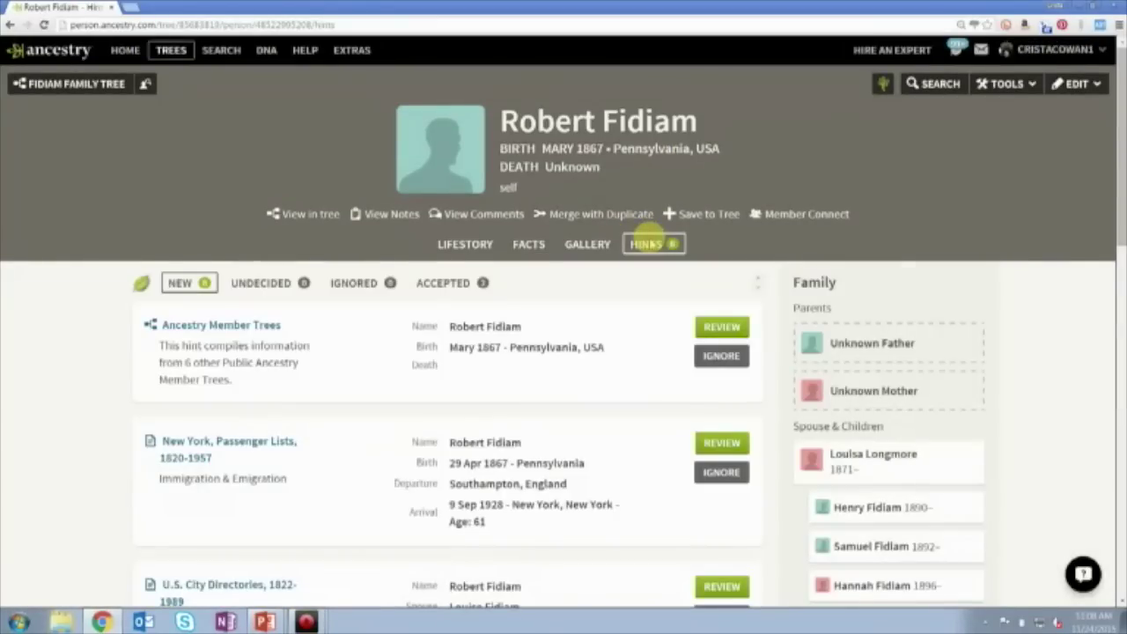
pyautogui.scroll(-1, 649, 243)
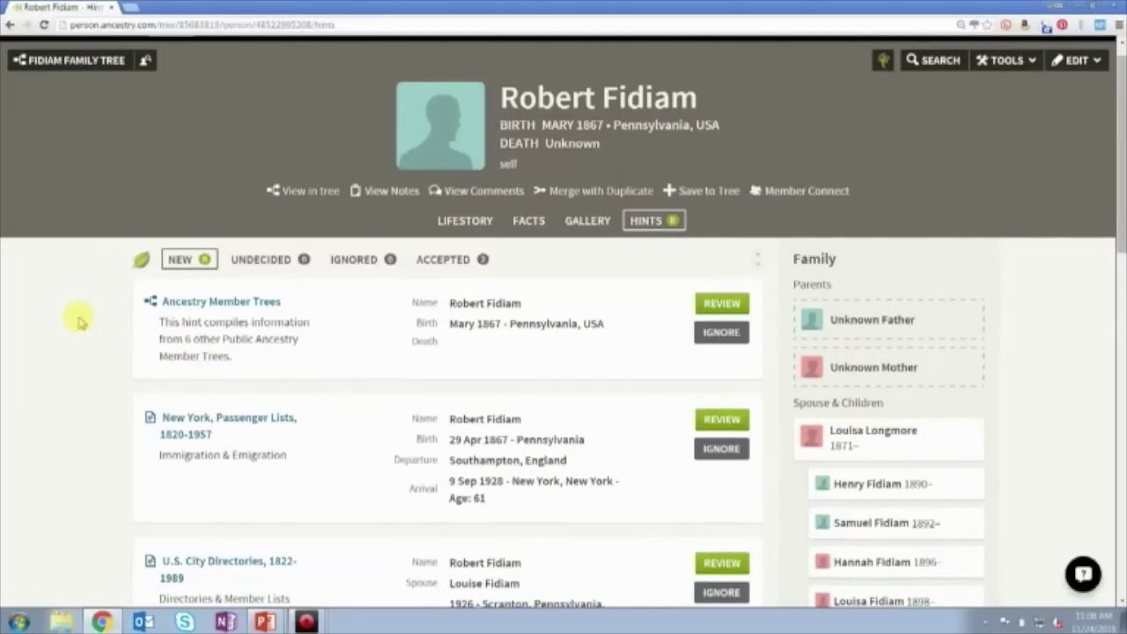
pyautogui.scroll(-3, 79, 322)
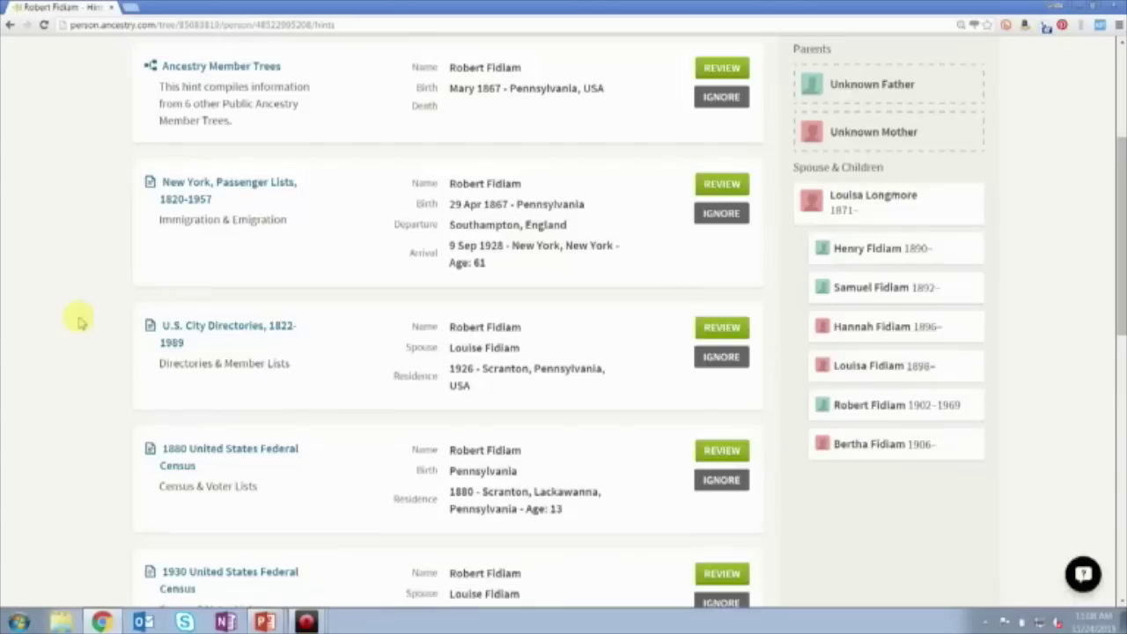
pyautogui.scroll(-1, 79, 323)
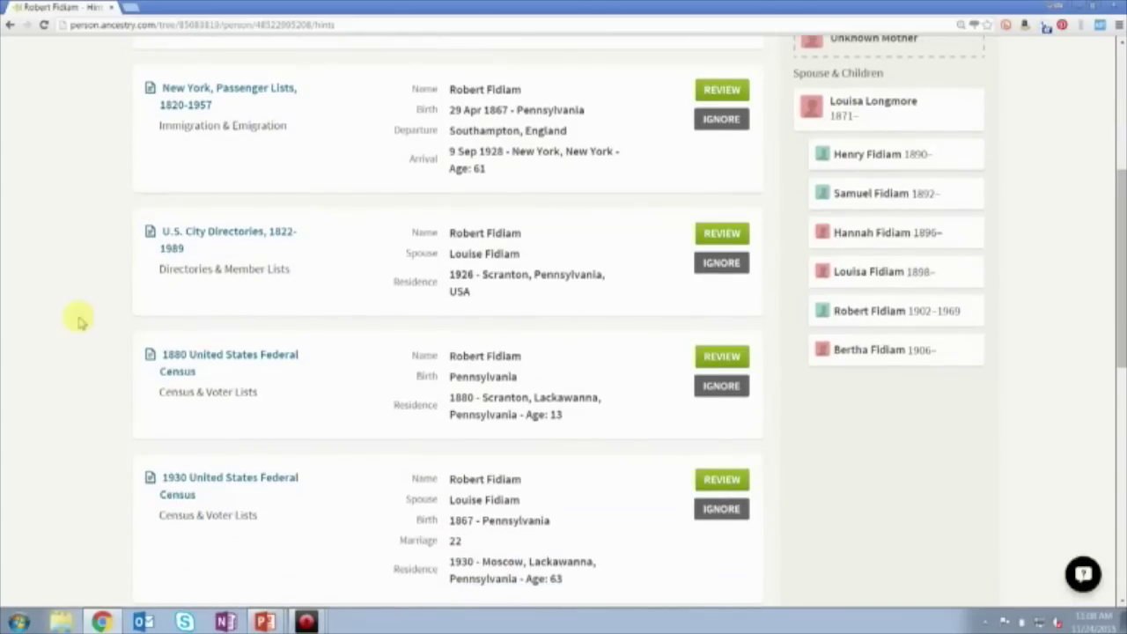
pyautogui.scroll(-2, 80, 323)
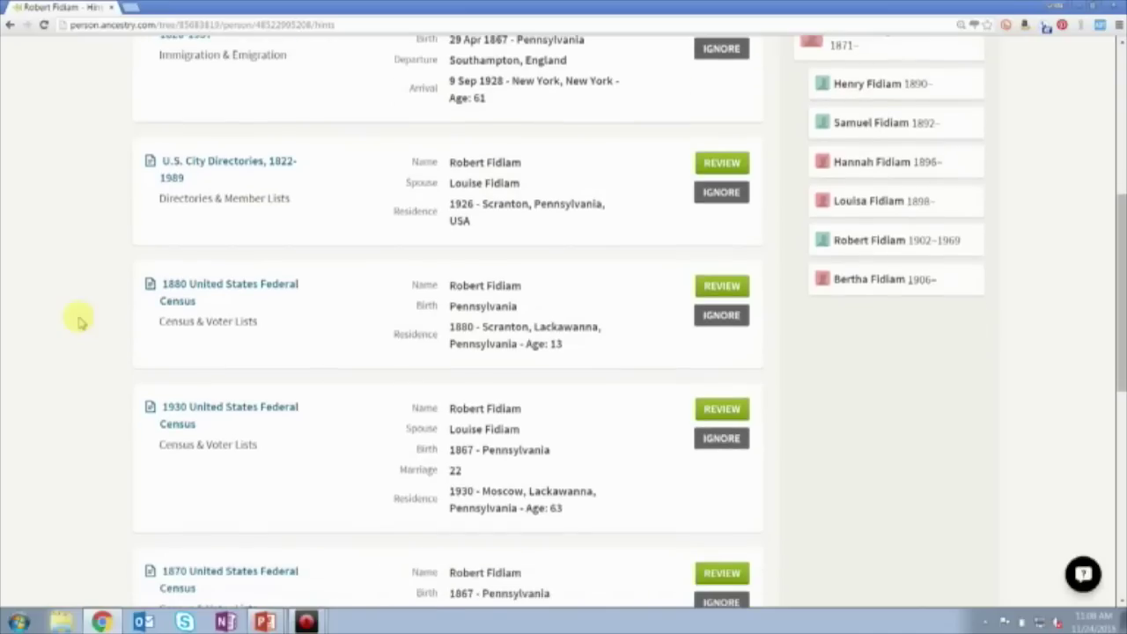
pyautogui.scroll(-2, 79, 322)
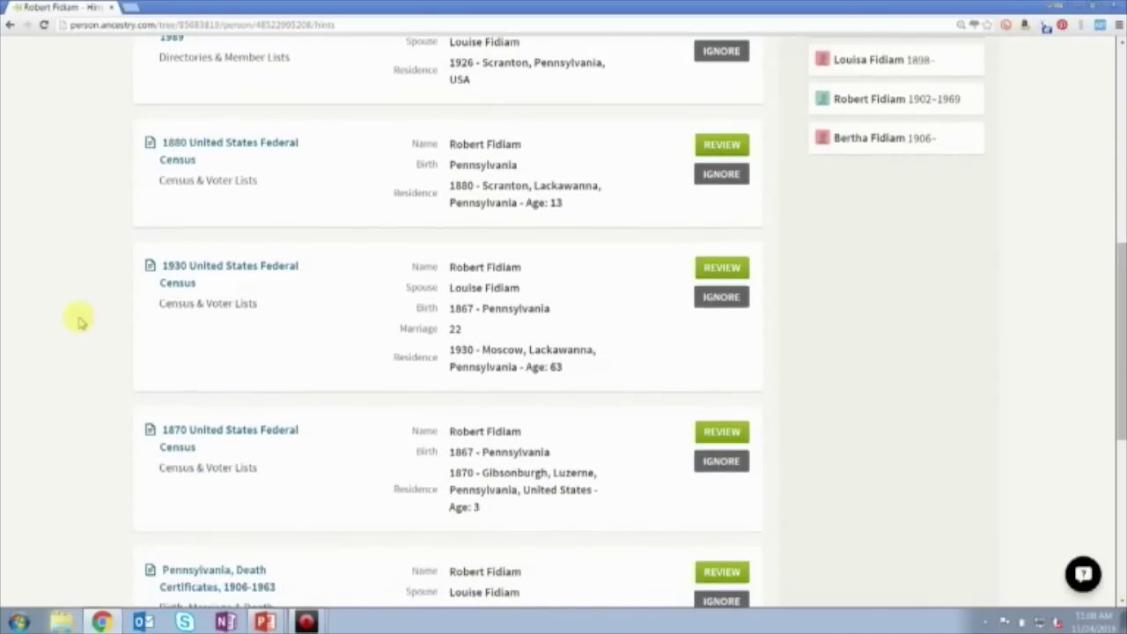
pyautogui.scroll(2, 79, 323)
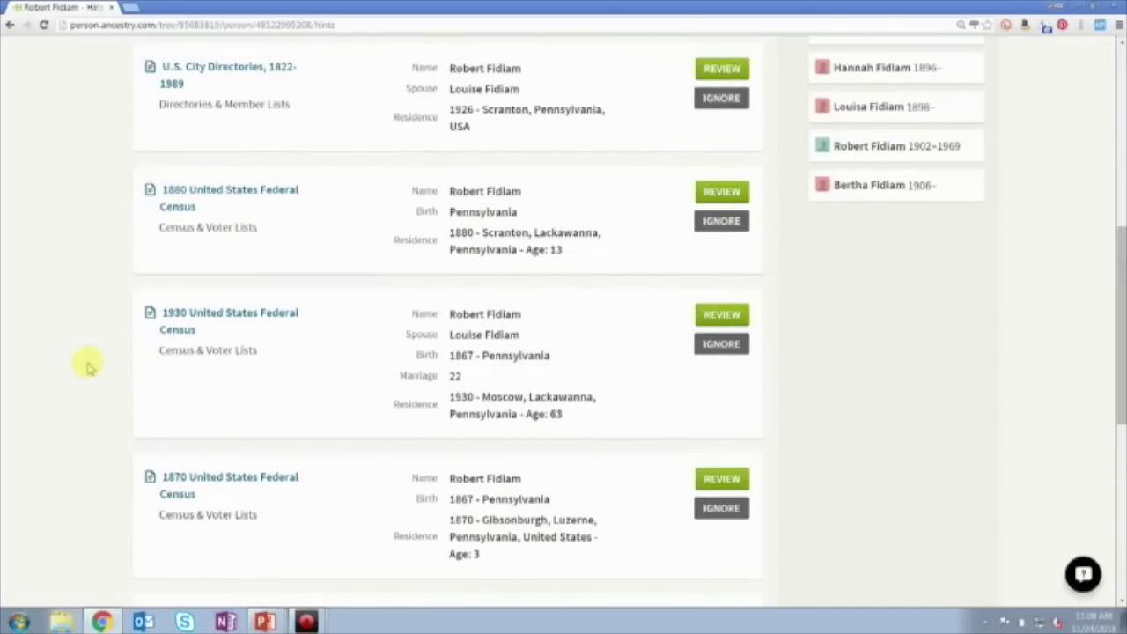
pyautogui.scroll(-2, 85, 365)
pyautogui.scroll(-1, 86, 366)
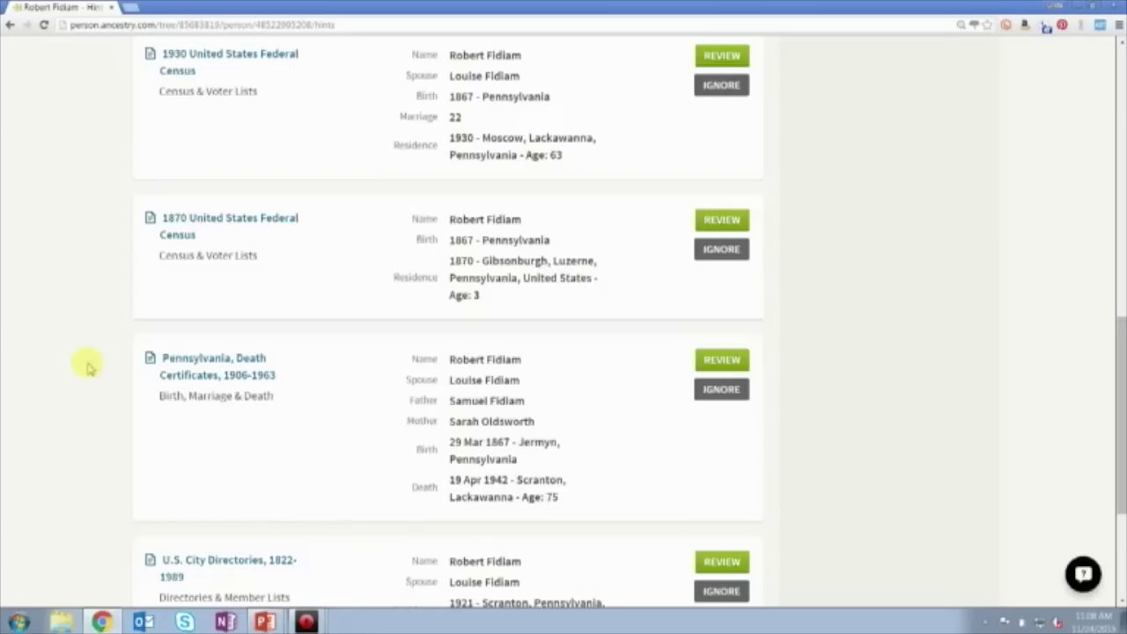
pyautogui.scroll(1, 88, 368)
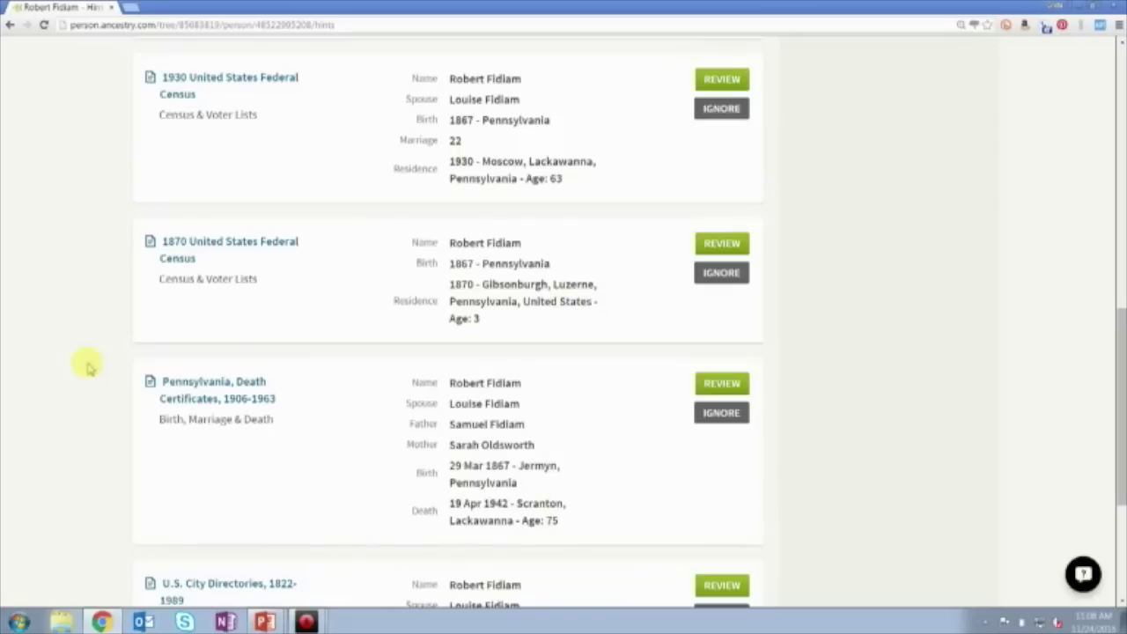
pyautogui.scroll(2, 90, 220)
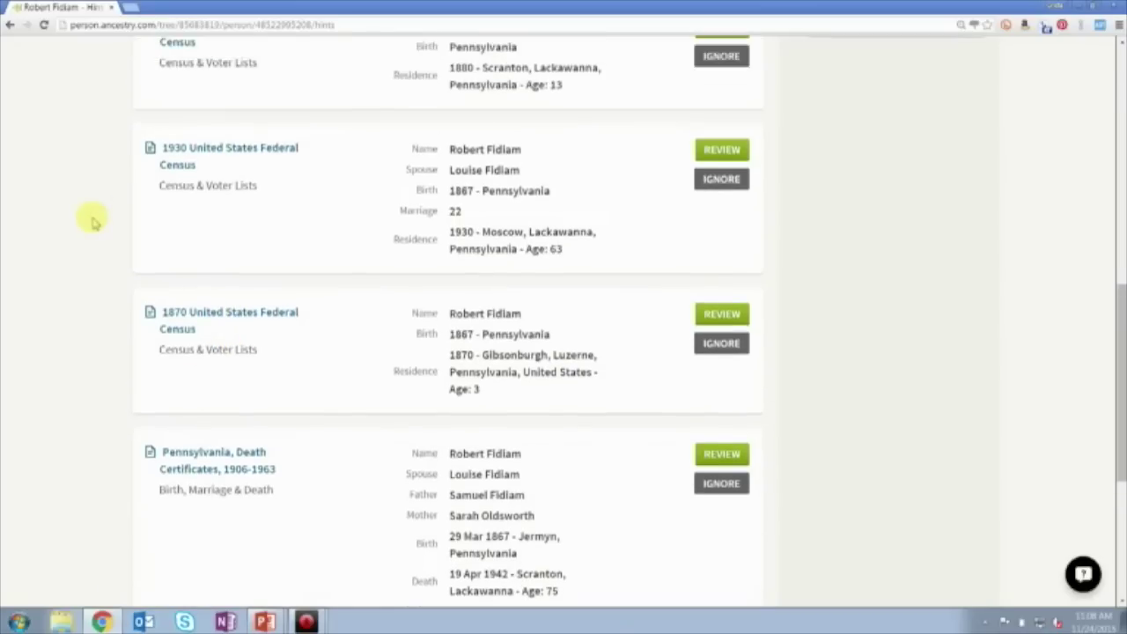
pyautogui.scroll(2, 93, 220)
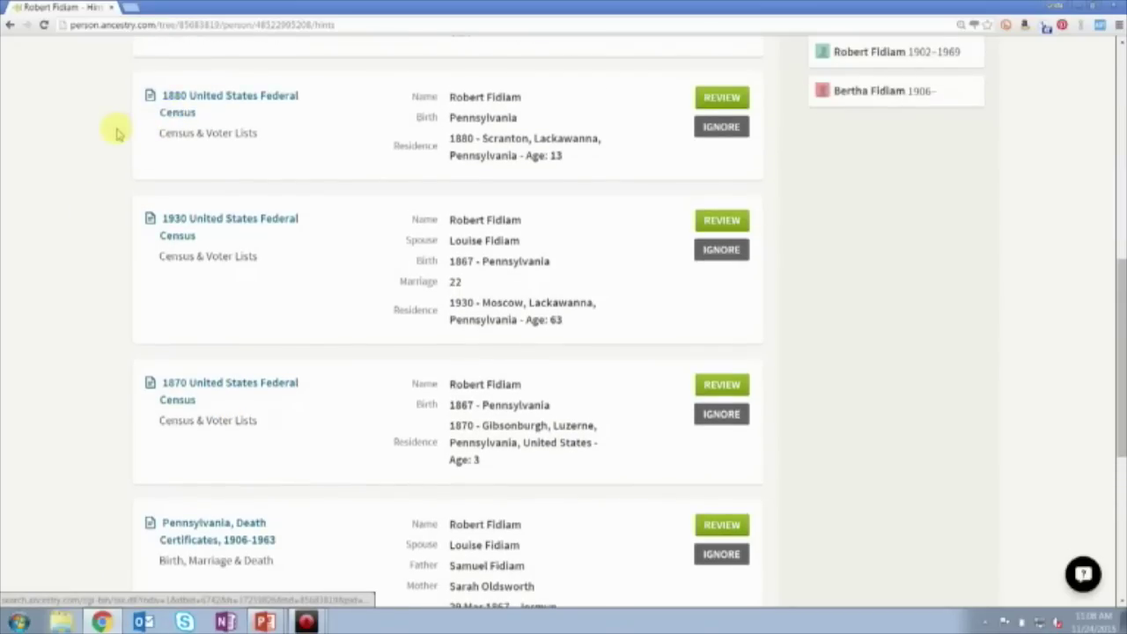
pyautogui.scroll(12, 117, 132)
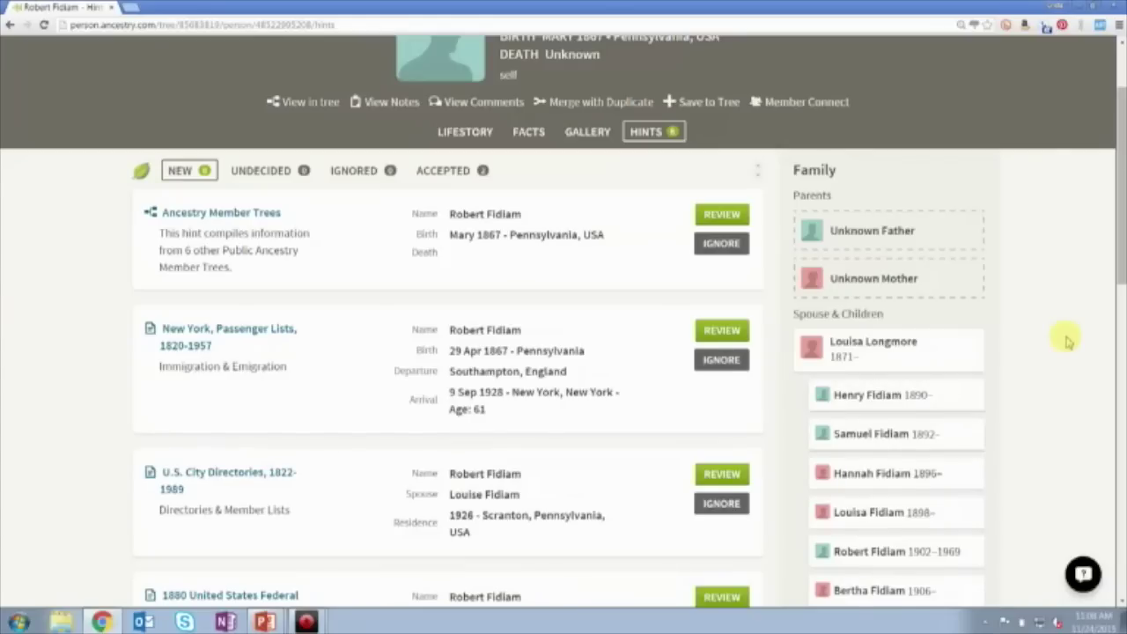
# Open the 1930 United States Federal Census hint and enlarge the record page for reading
pyautogui.scroll(-3, 1067, 341)
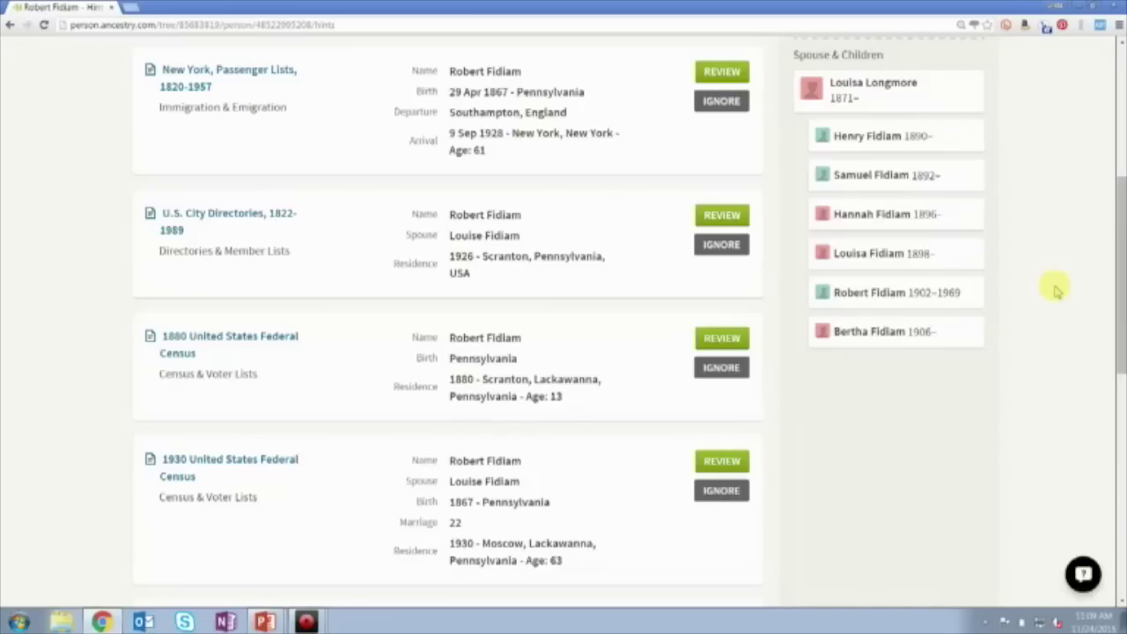
pyautogui.scroll(-3, 1057, 290)
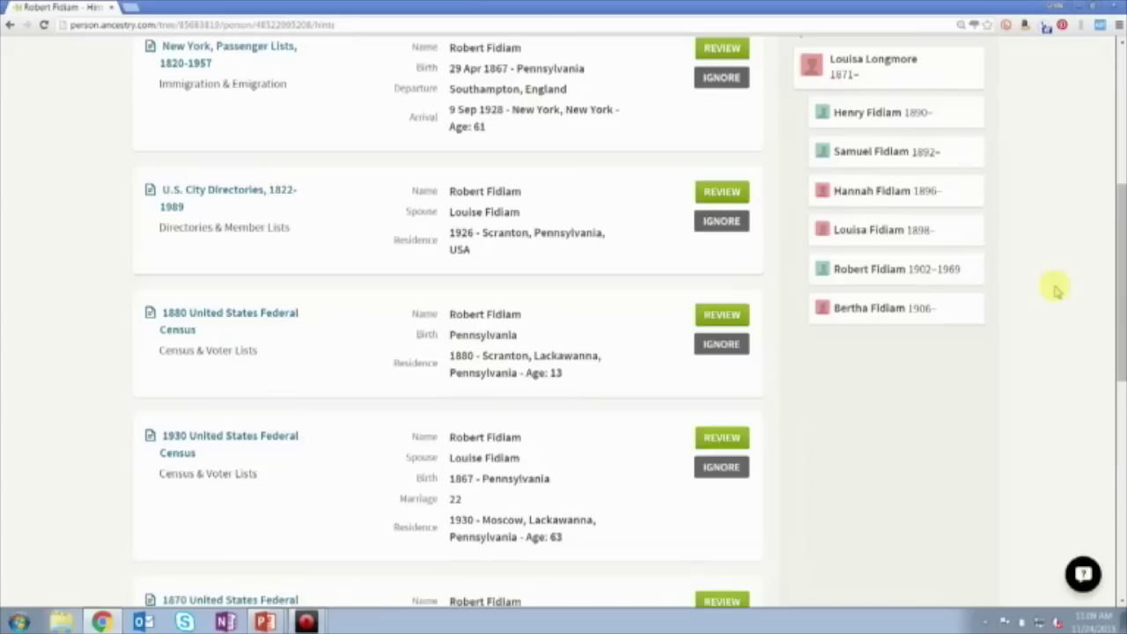
pyautogui.scroll(-3, 1056, 291)
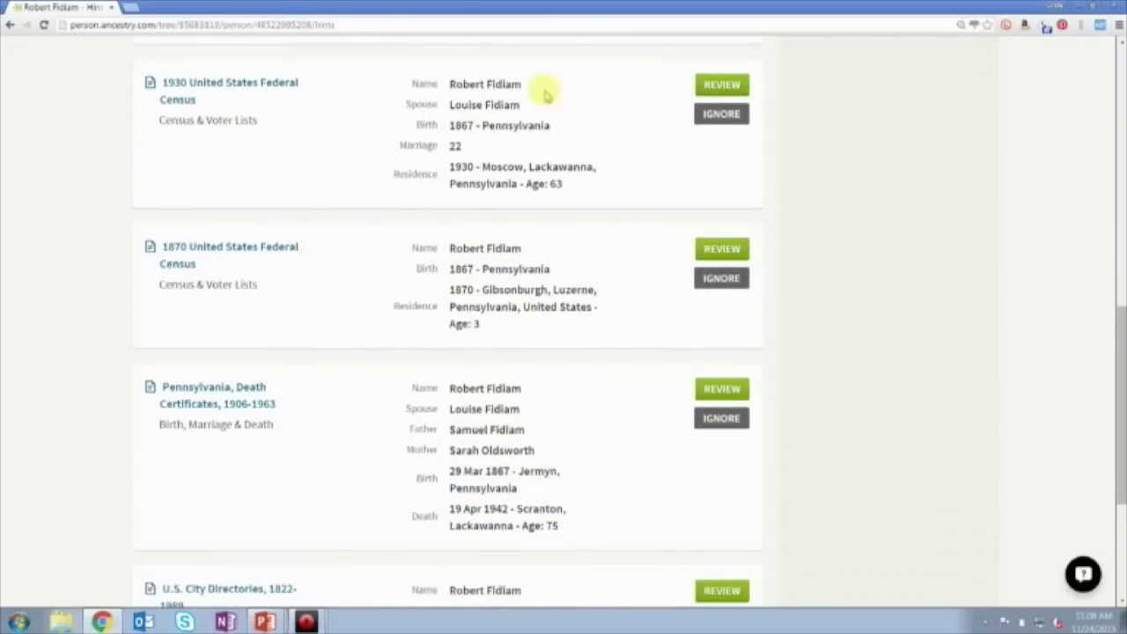
pyautogui.click(186, 90)
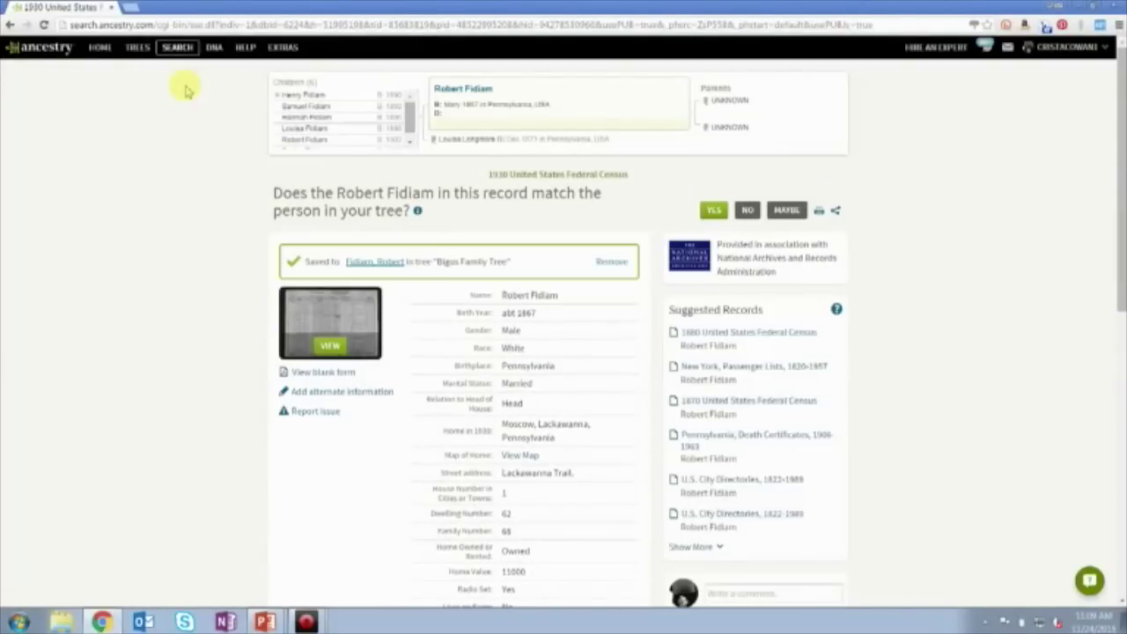
pyautogui.hotkey('ctrl', '+')
pyautogui.hotkey('ctrl', '+')
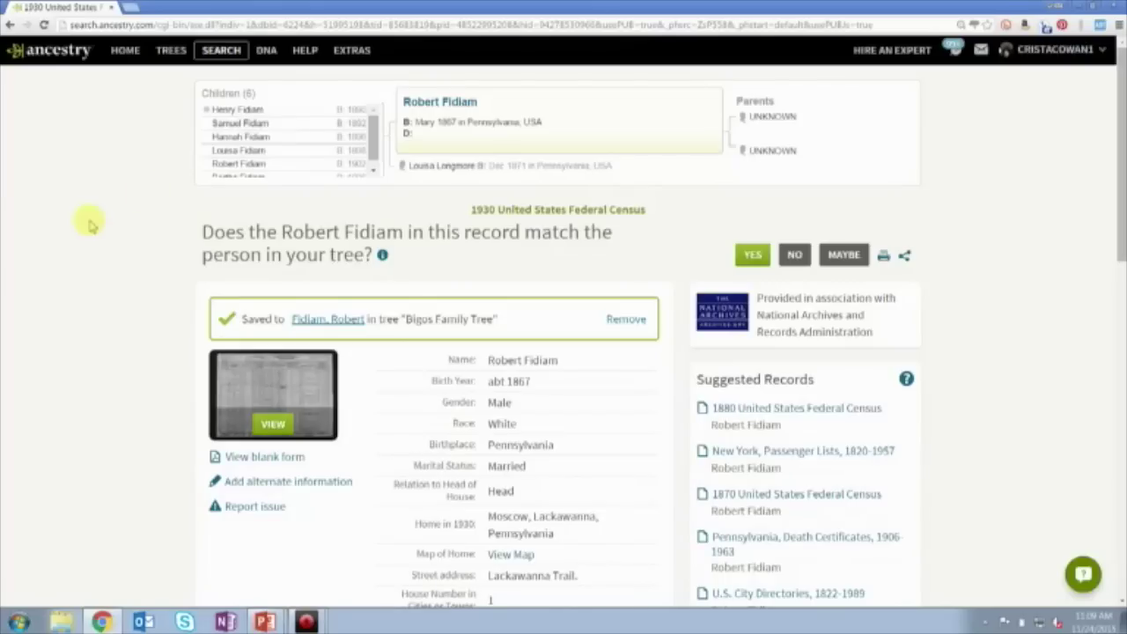
# Open the tree person's profile in a new browser tab and place it before the 1930 census record tab
pyautogui.rightClick(442, 107)
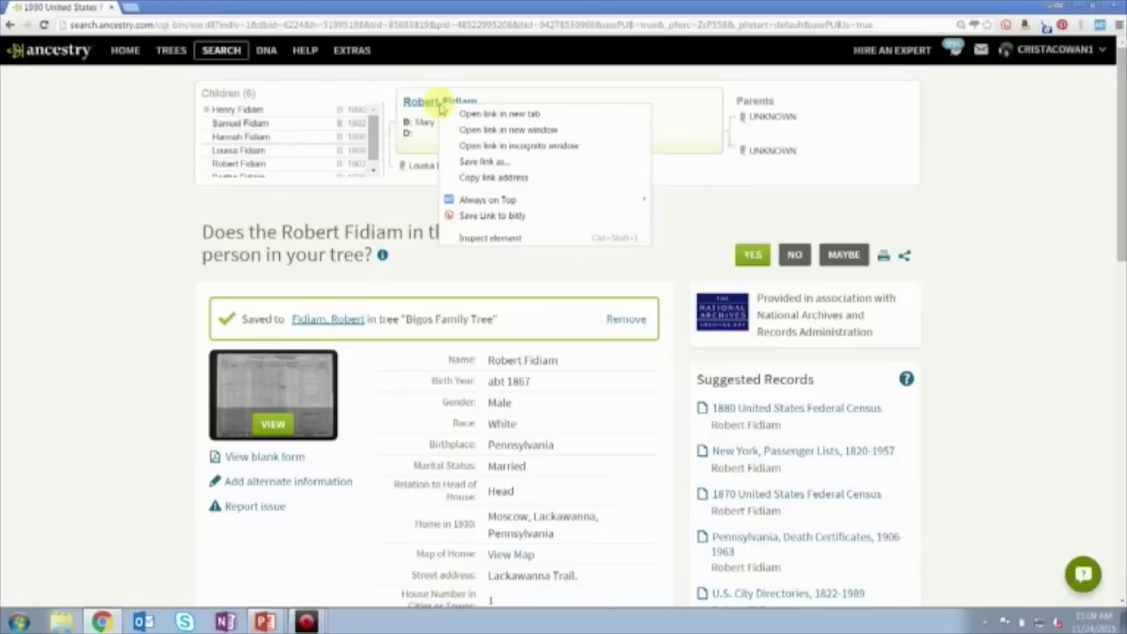
pyautogui.click(21, 191)
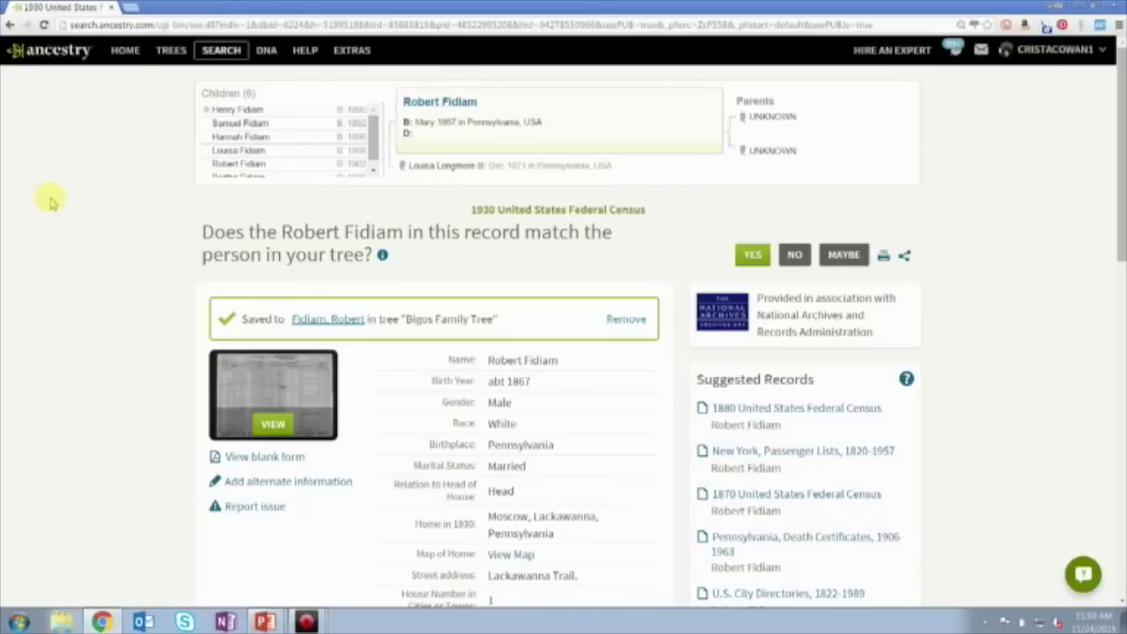
pyautogui.rightClick(460, 104)
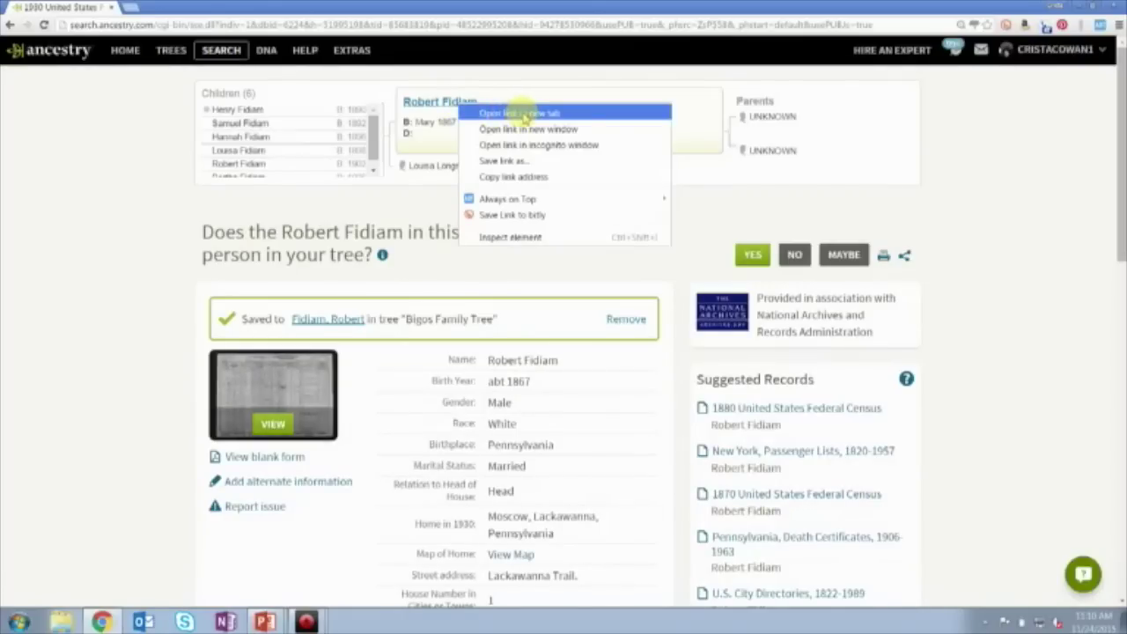
pyautogui.click(523, 114)
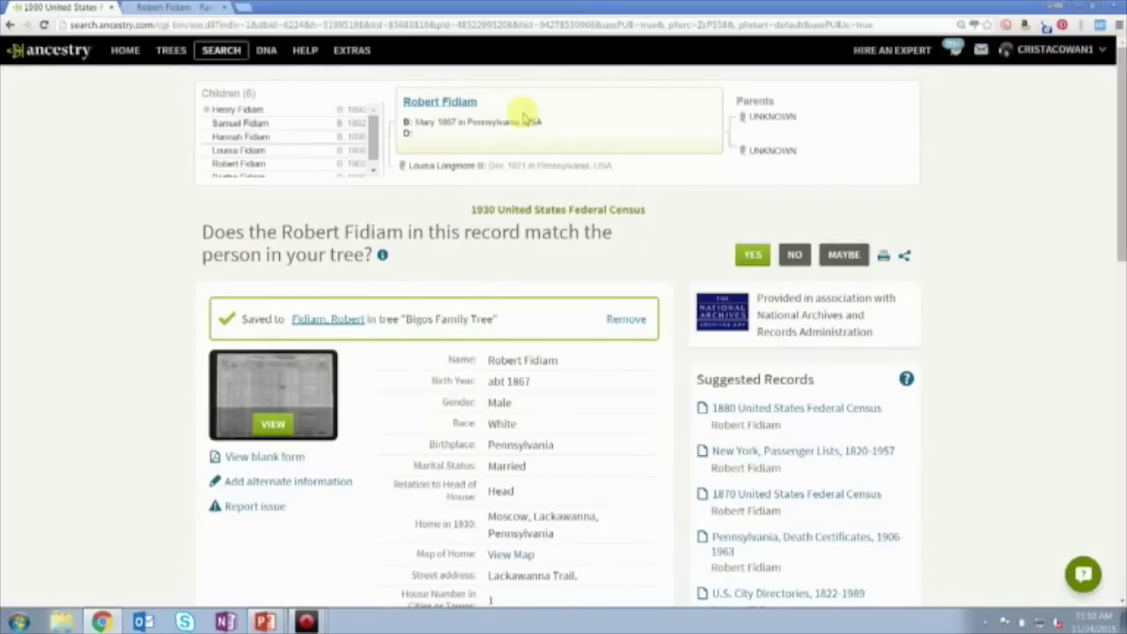
pyautogui.moveTo(163, 7); pyautogui.dragTo(48, 7)
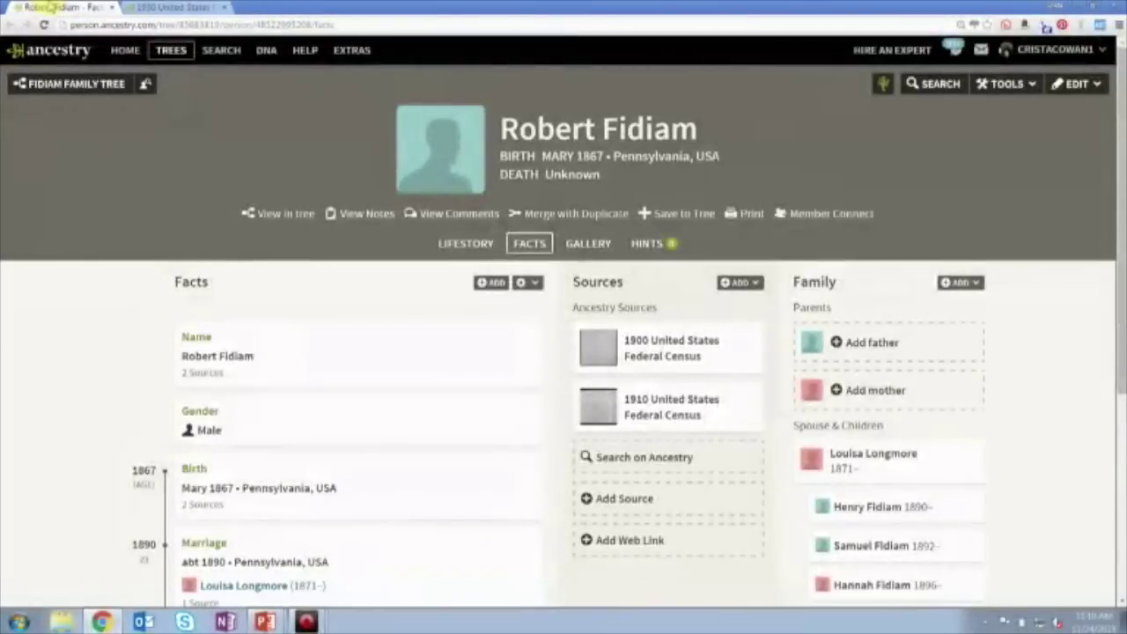
# Check the person's existing facts and sources on the profile, and return to the 1930 census record
pyautogui.scroll(-1, 63, 377)
pyautogui.scroll(1, 67, 382)
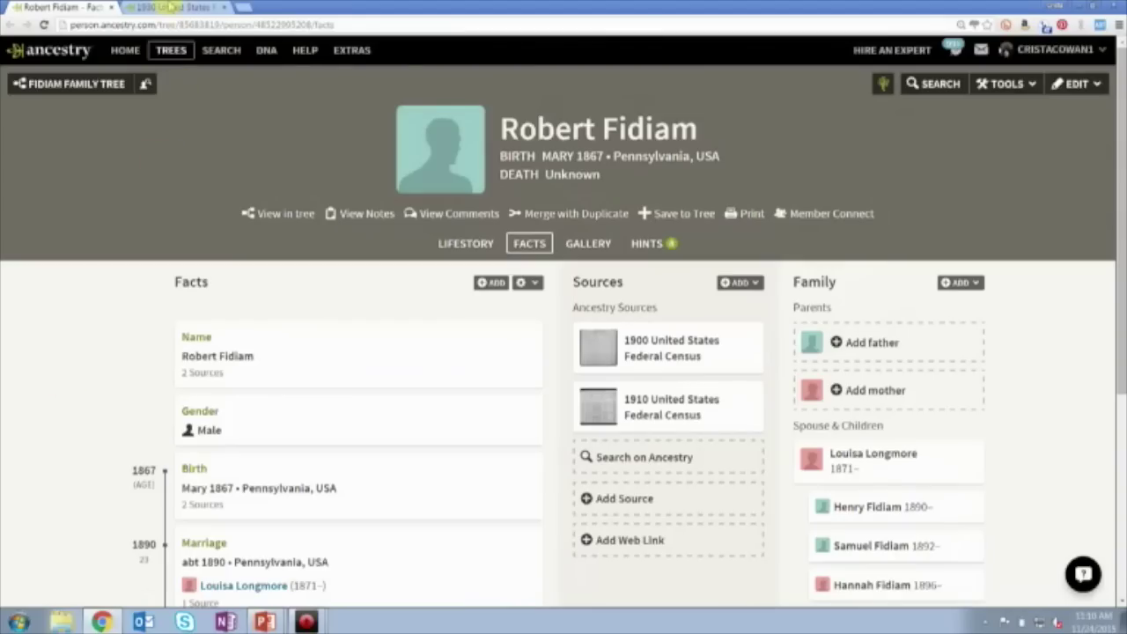
pyautogui.click(168, 7)
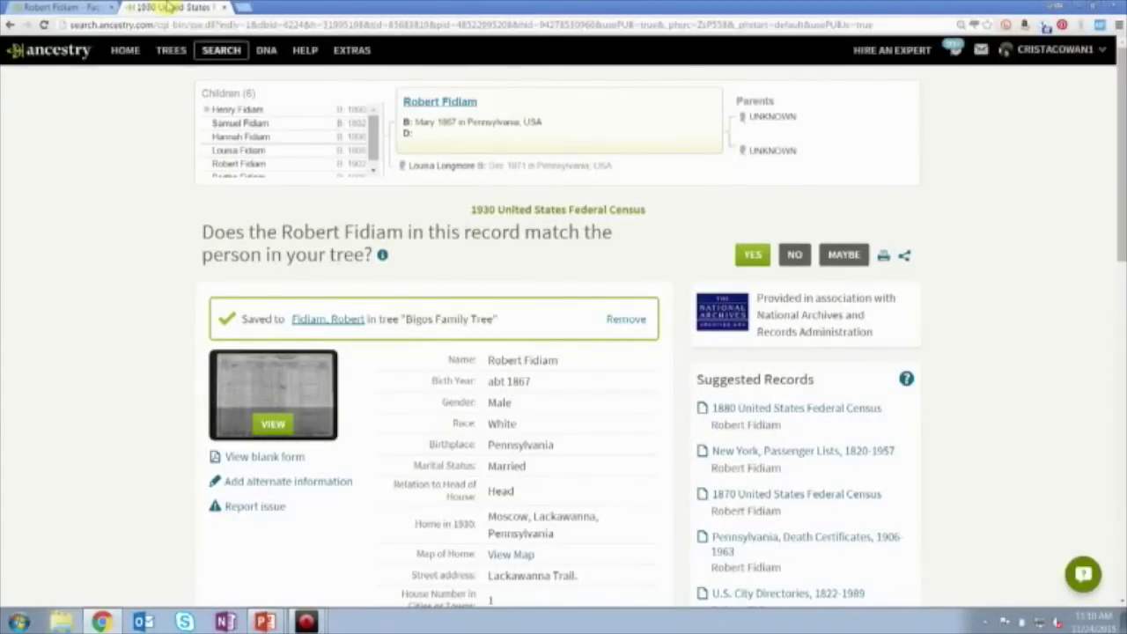
# Compare the tree person's profile facts, sources and family with the 1930 census record by alternating between the two pages
pyautogui.click(59, 7)
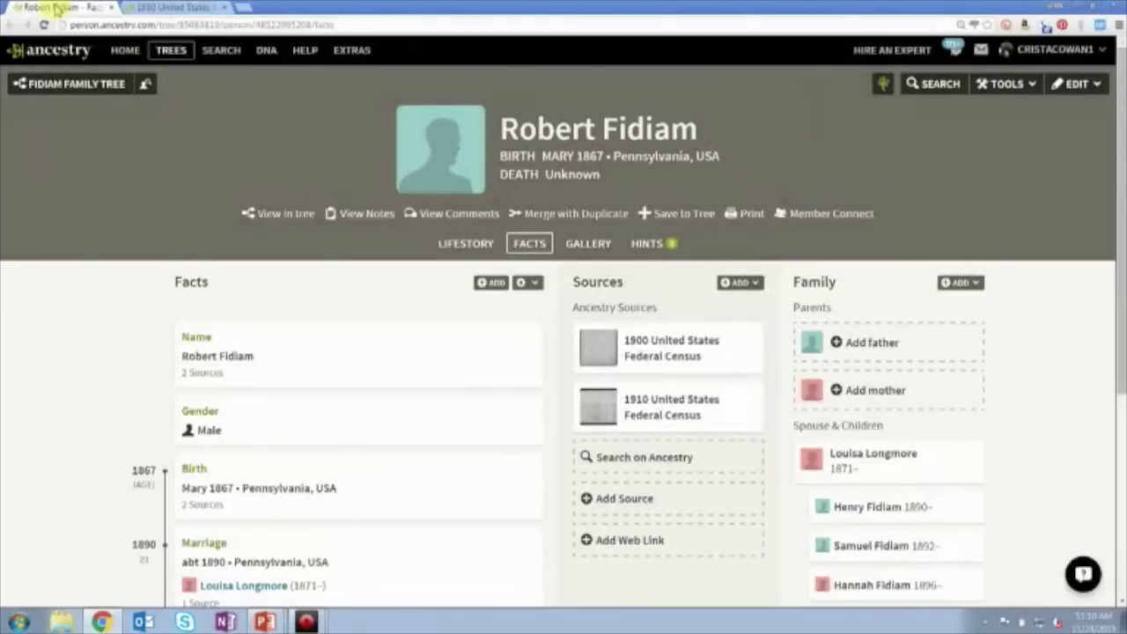
pyautogui.click(148, 7)
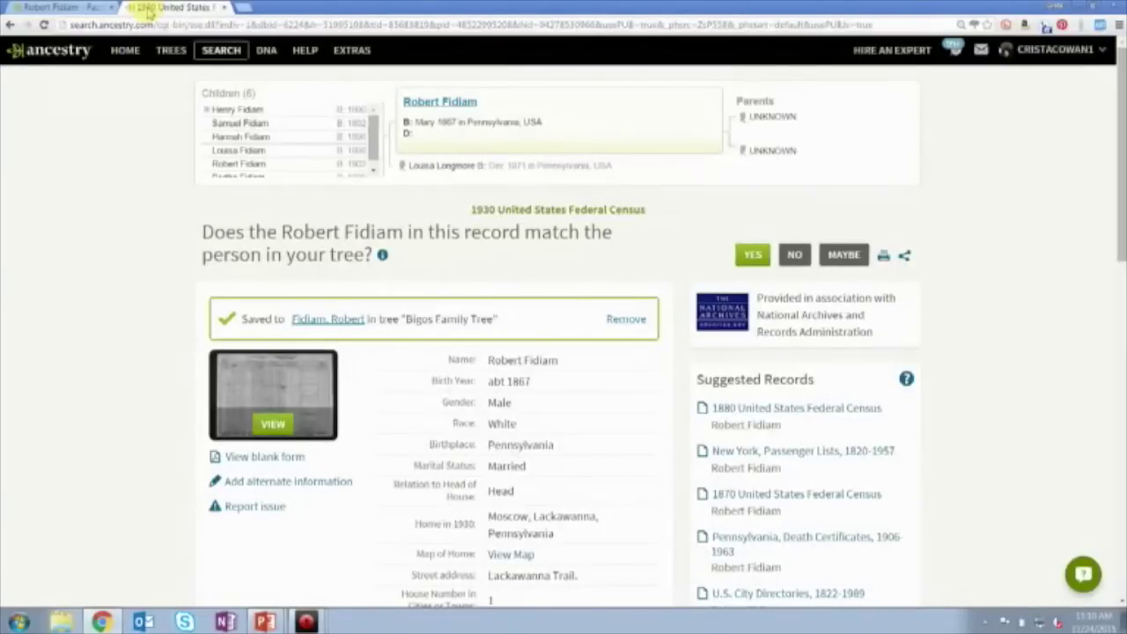
pyautogui.click(79, 8)
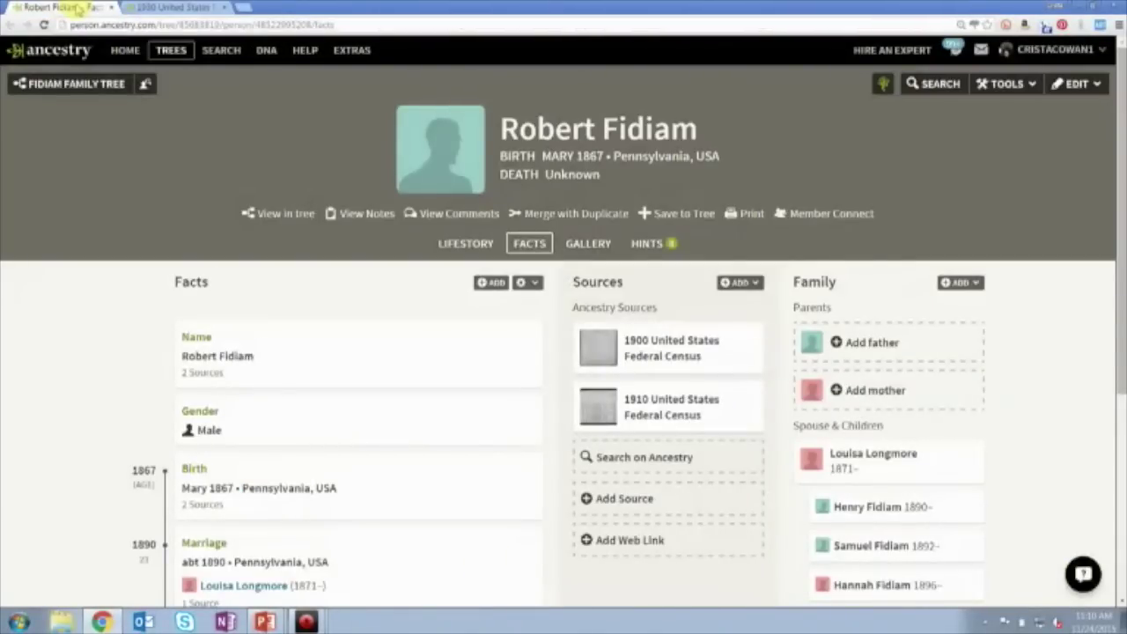
pyautogui.click(159, 7)
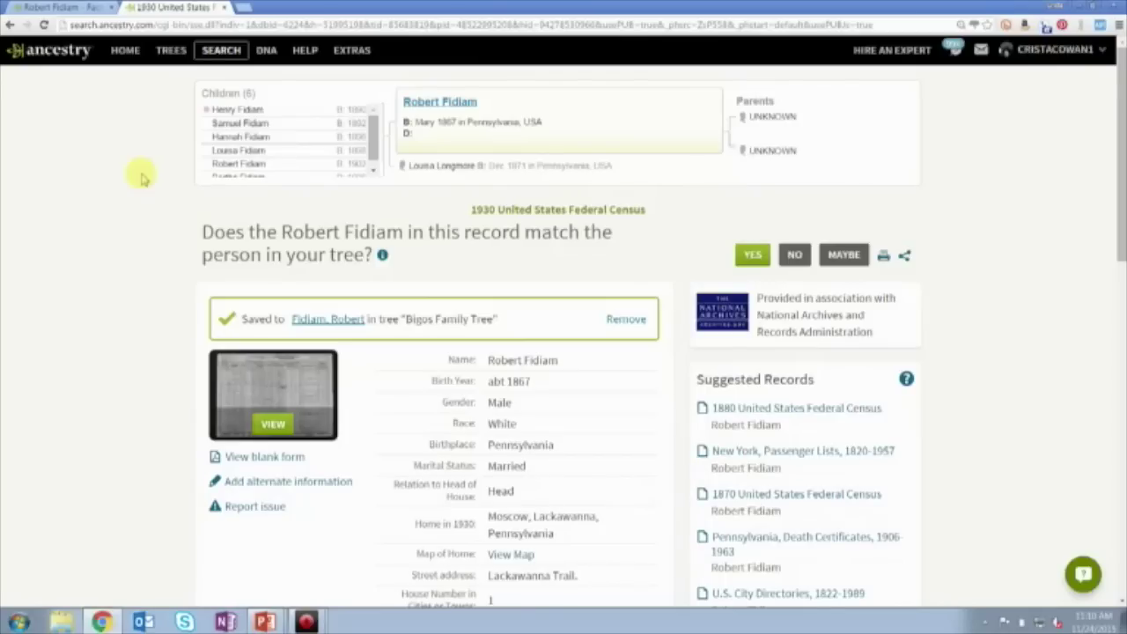
pyautogui.click(55, 7)
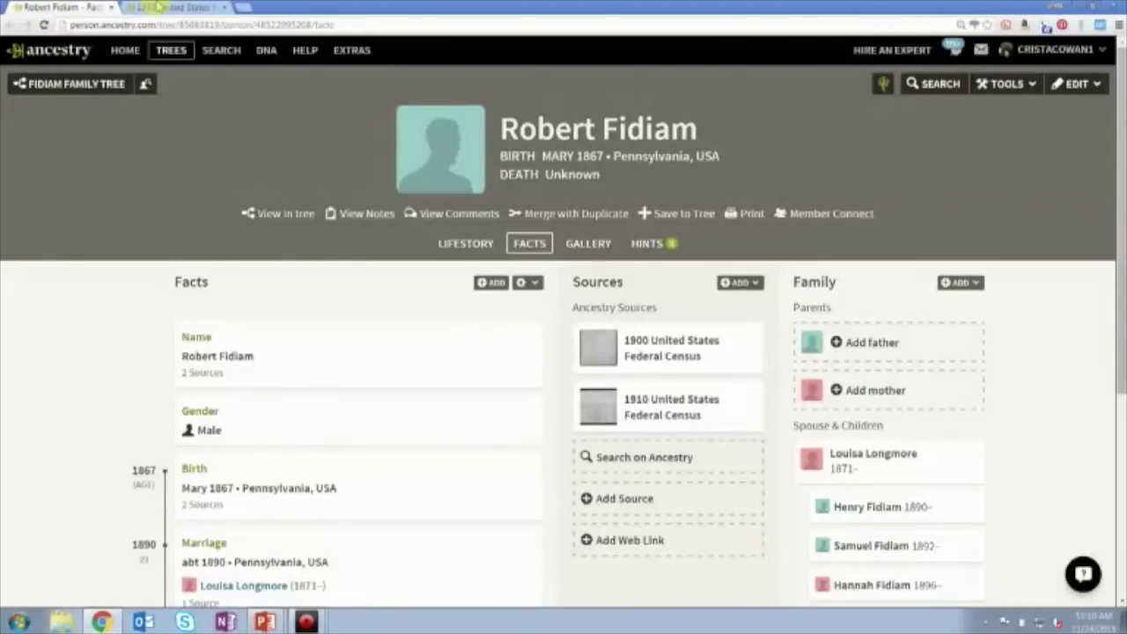
pyautogui.click(158, 7)
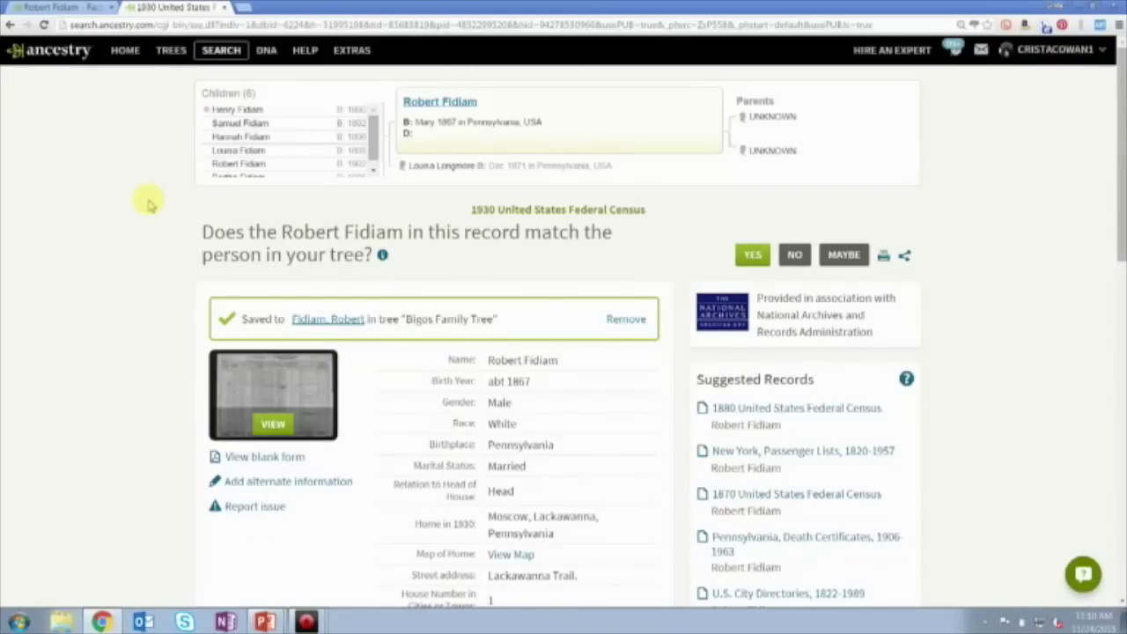
# Read through the 1930 census record's indexed details down to the household members, and return to the record image preview
pyautogui.scroll(-2, 148, 203)
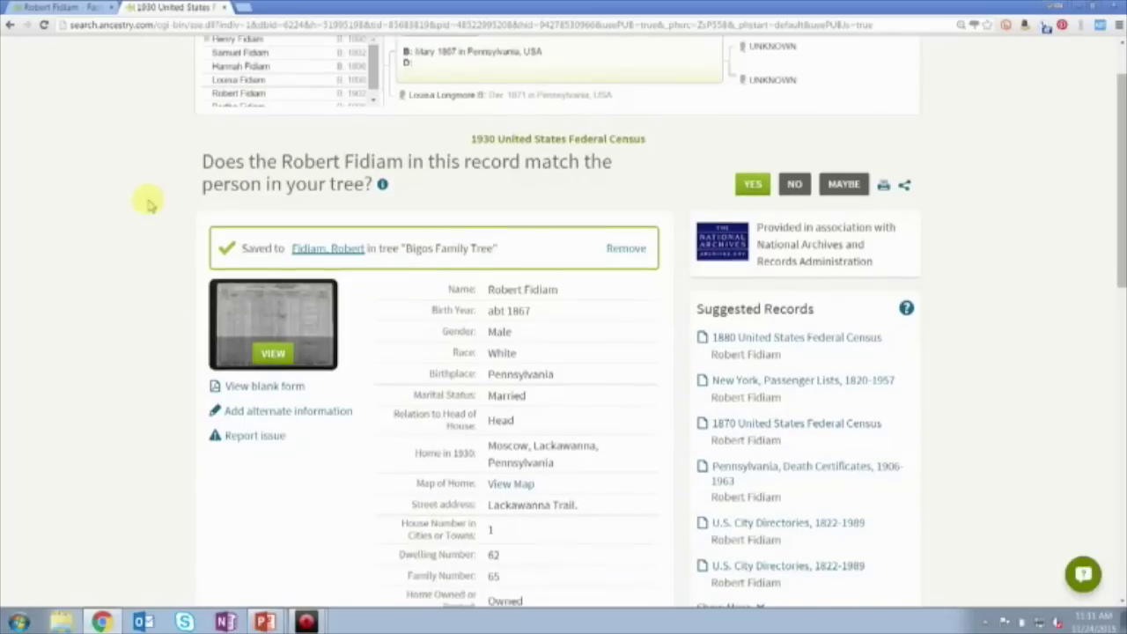
pyautogui.scroll(-1, 148, 203)
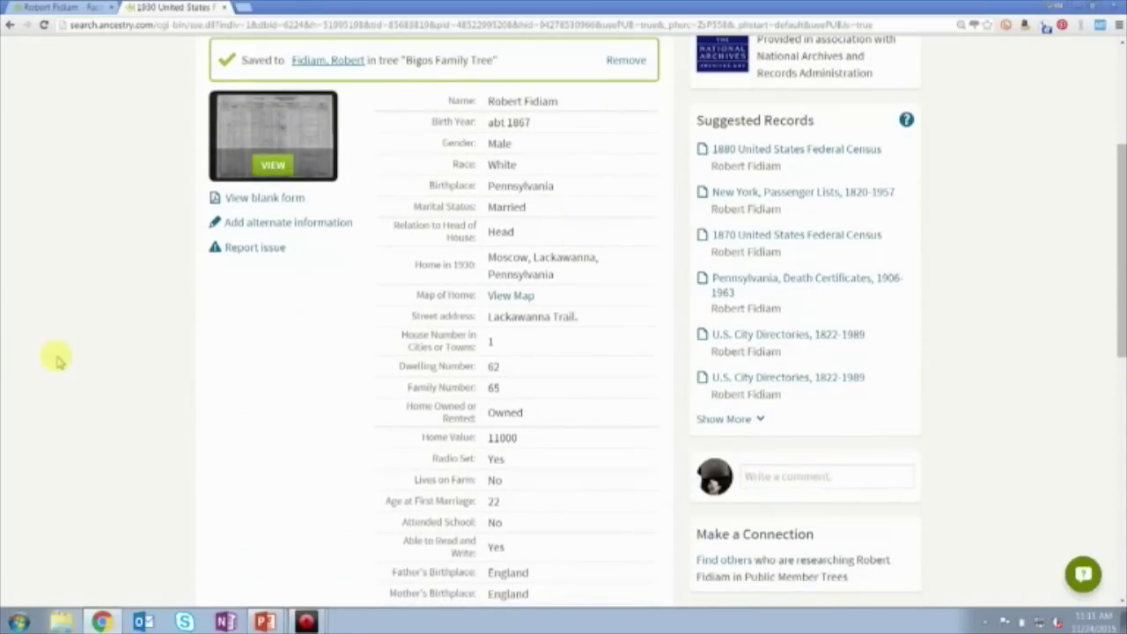
pyautogui.scroll(-2, 56, 357)
pyautogui.scroll(-1, 56, 357)
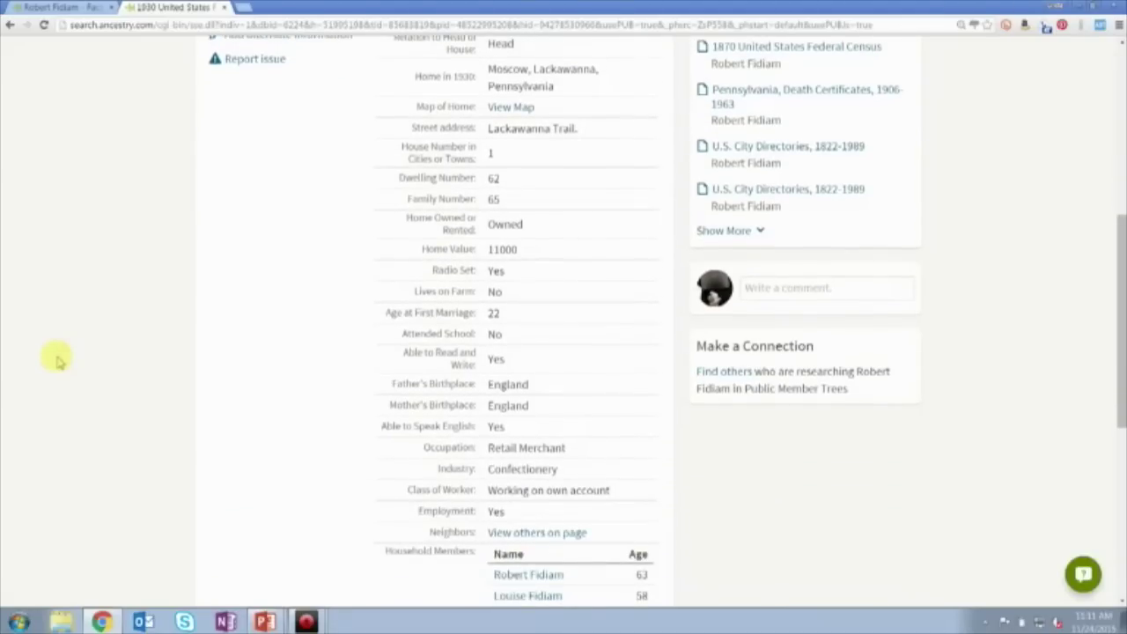
pyautogui.scroll(-1, 55, 357)
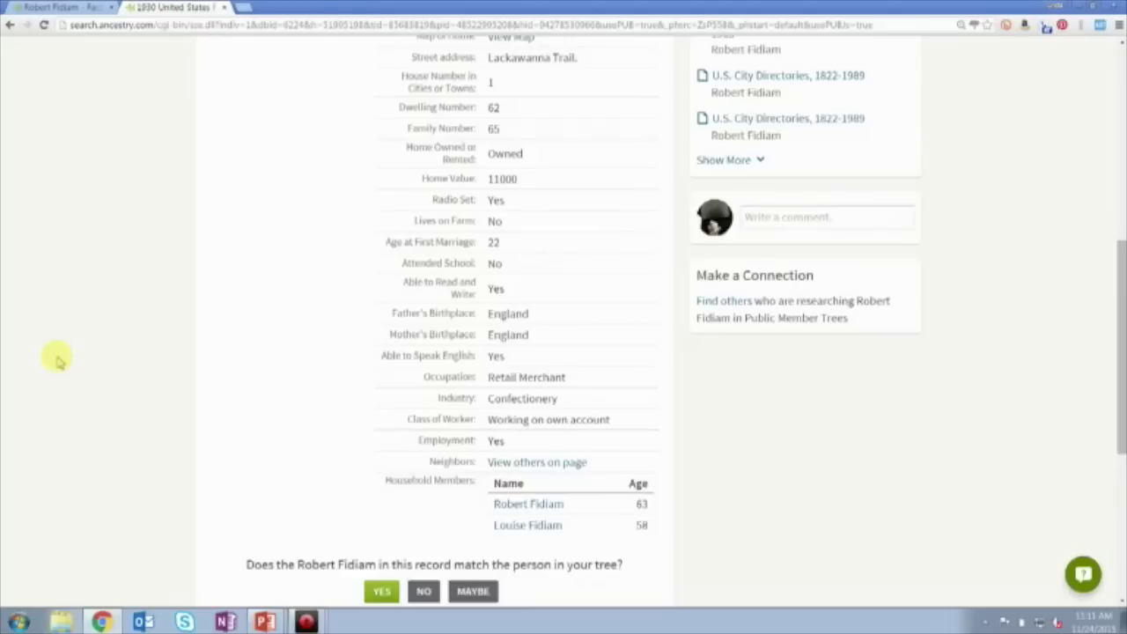
pyautogui.scroll(5, 55, 357)
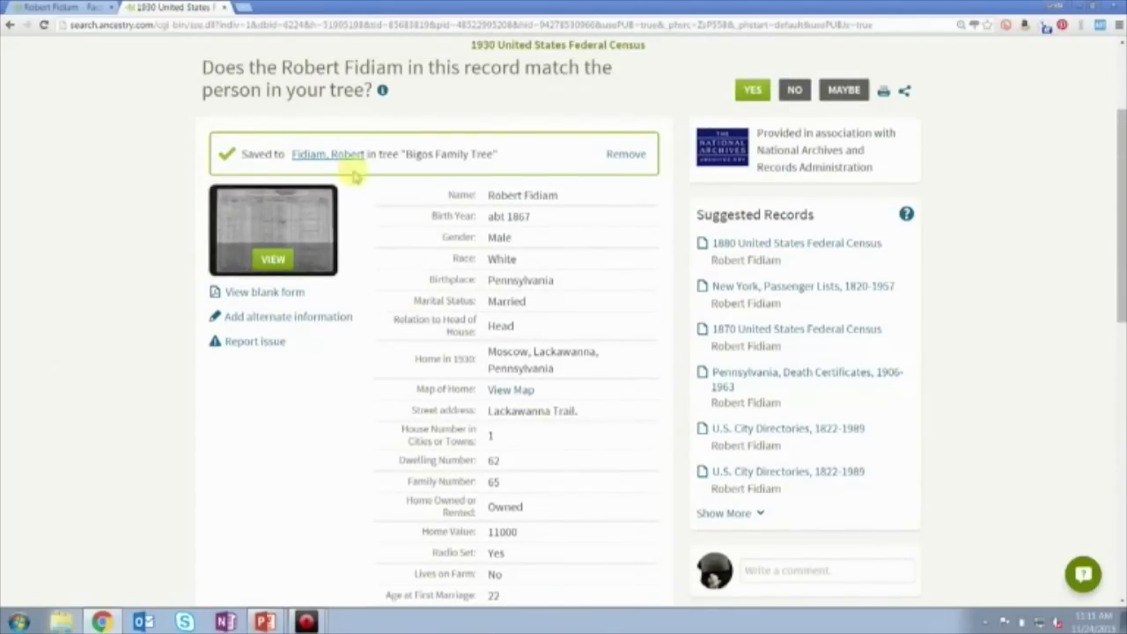
# Open the original census image in a new browser tab and enlarge the highlighted household's lines for reading
pyautogui.rightClick(268, 211)
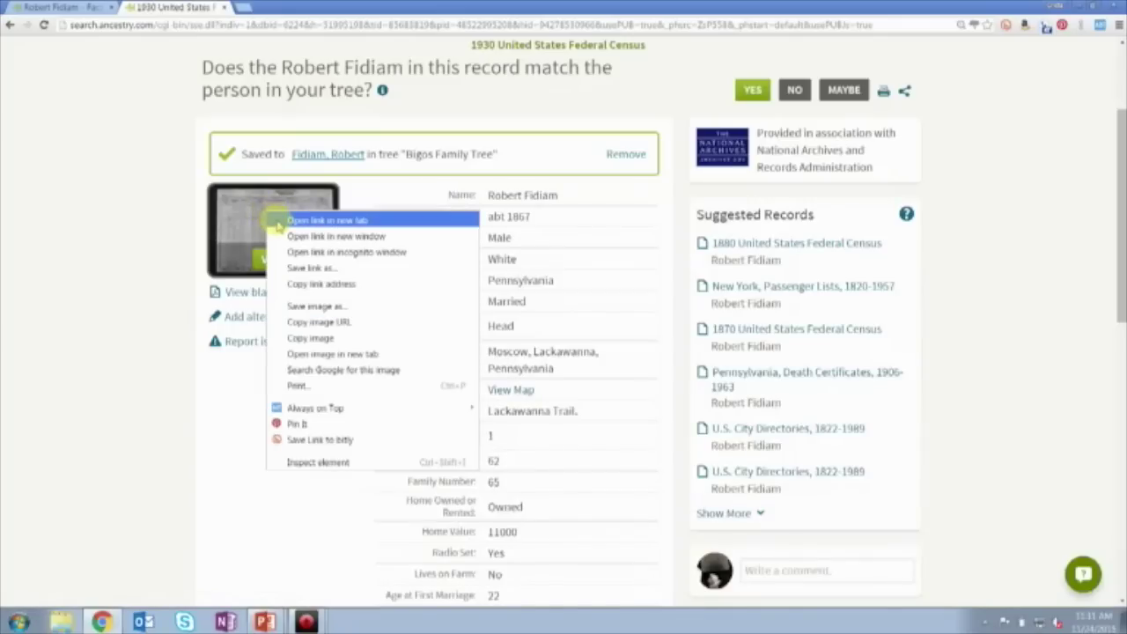
pyautogui.click(278, 222)
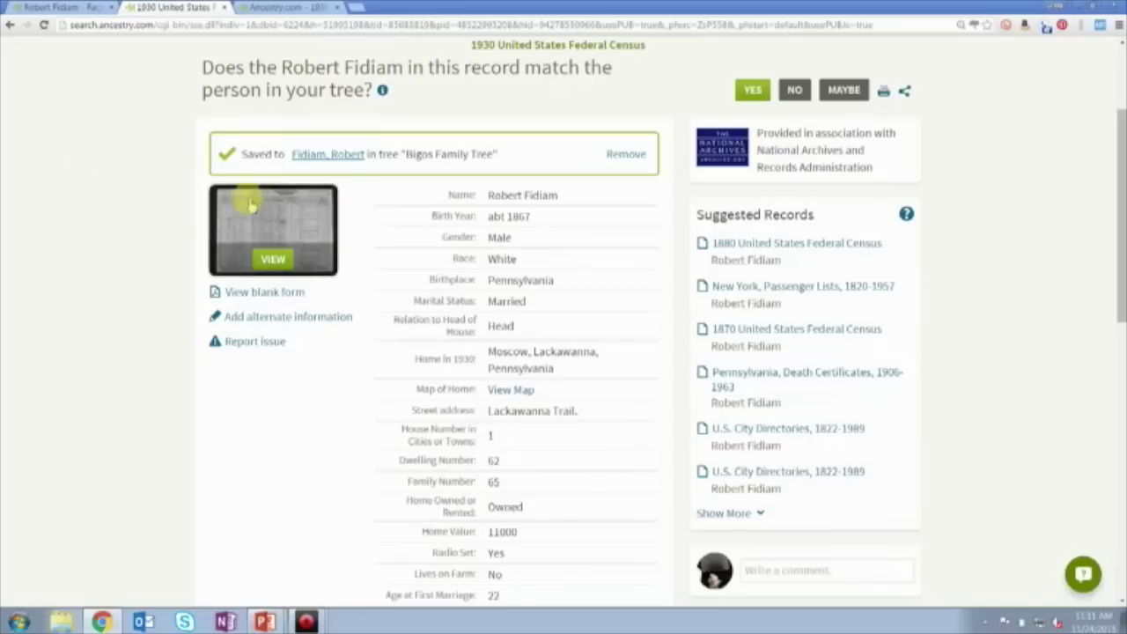
pyautogui.click(281, 9)
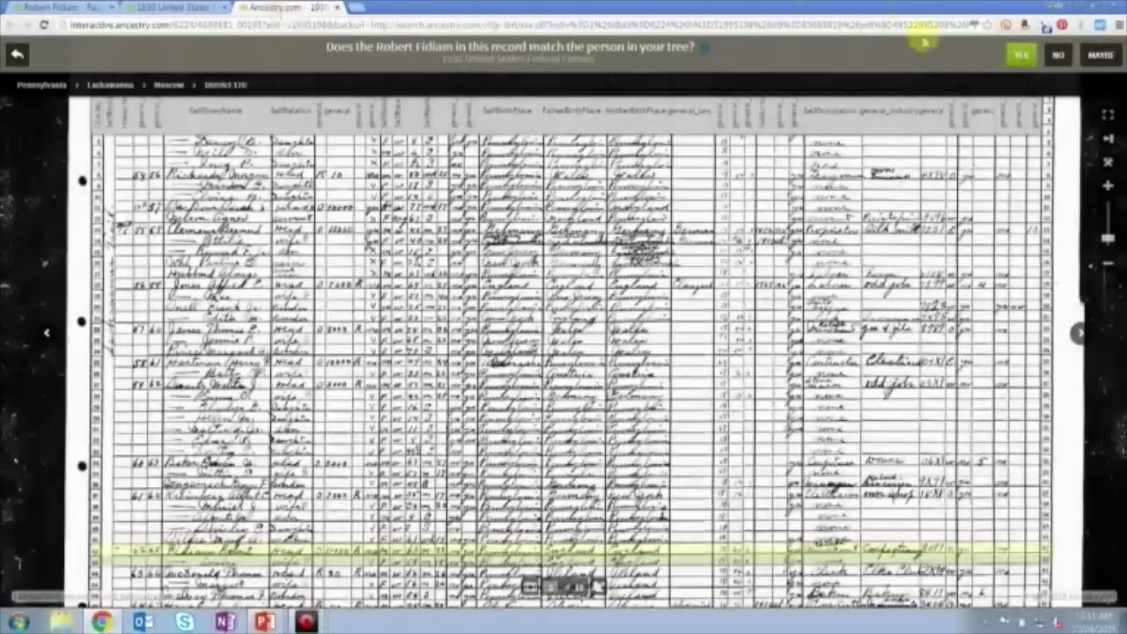
pyautogui.click(1108, 185)
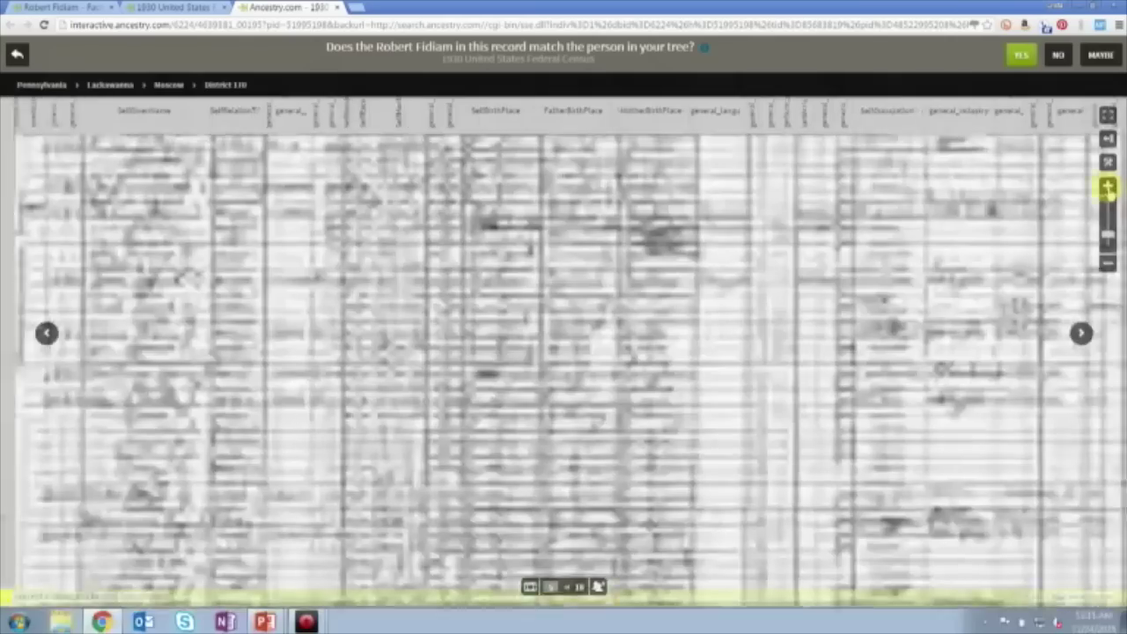
pyautogui.scroll(3, 414, 377)
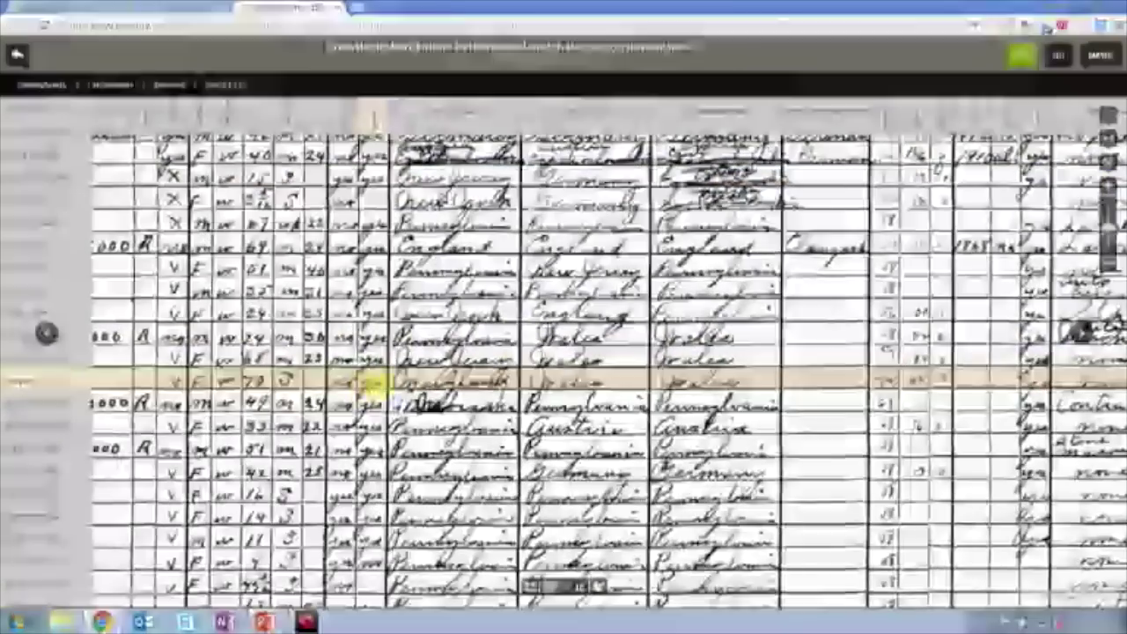
pyautogui.moveTo(377, 373); pyautogui.dragTo(630, 106)
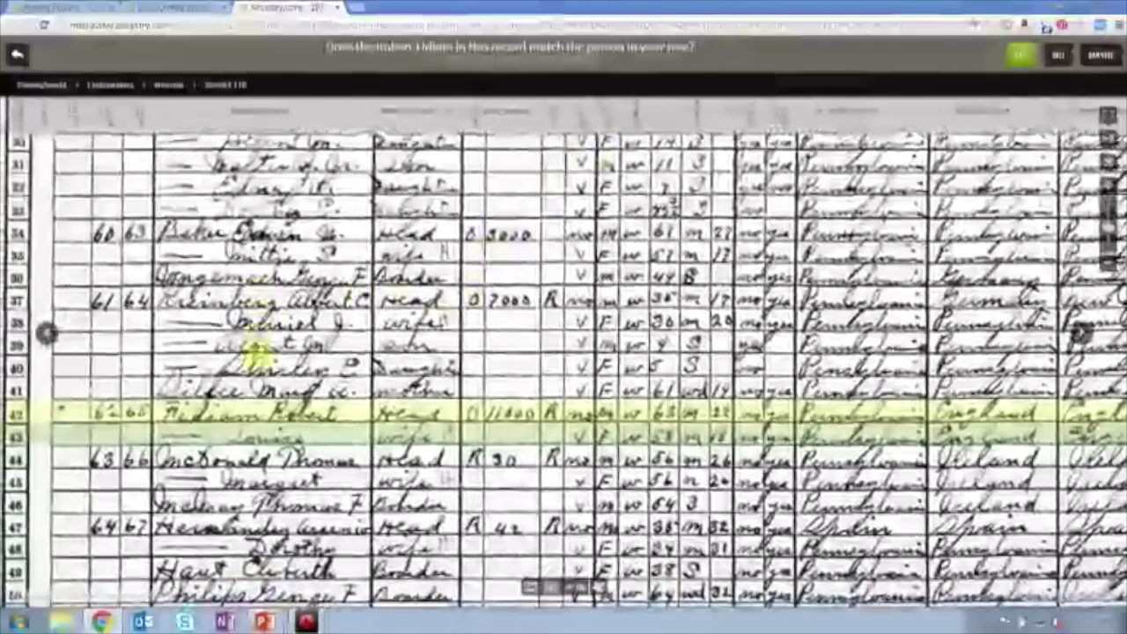
pyautogui.moveTo(253, 357); pyautogui.dragTo(251, 255)
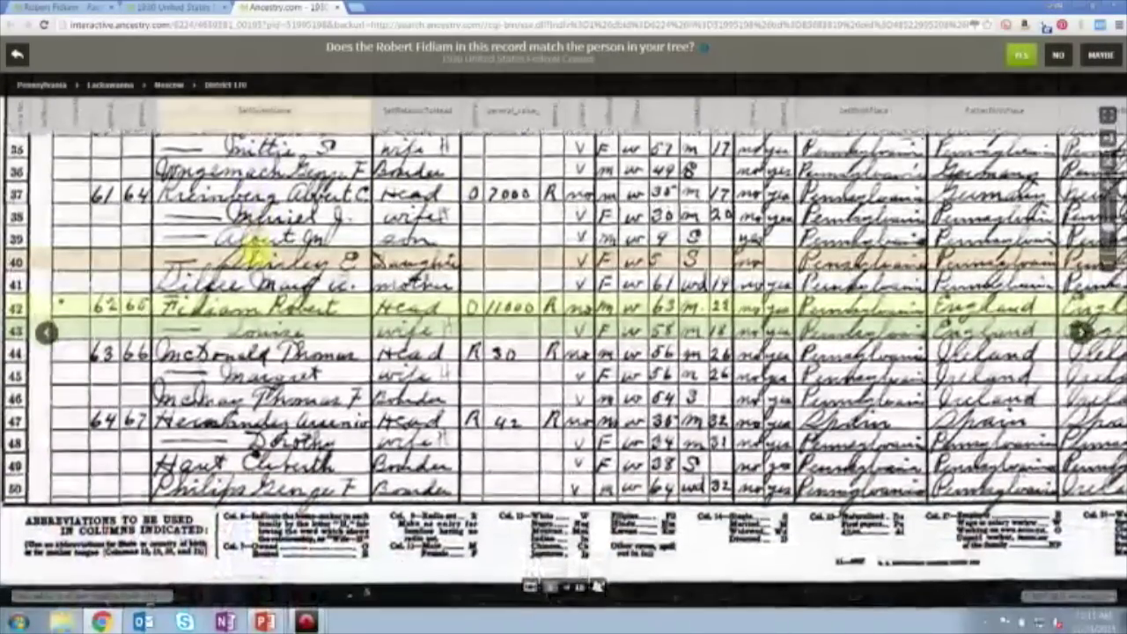
pyautogui.moveTo(254, 257)
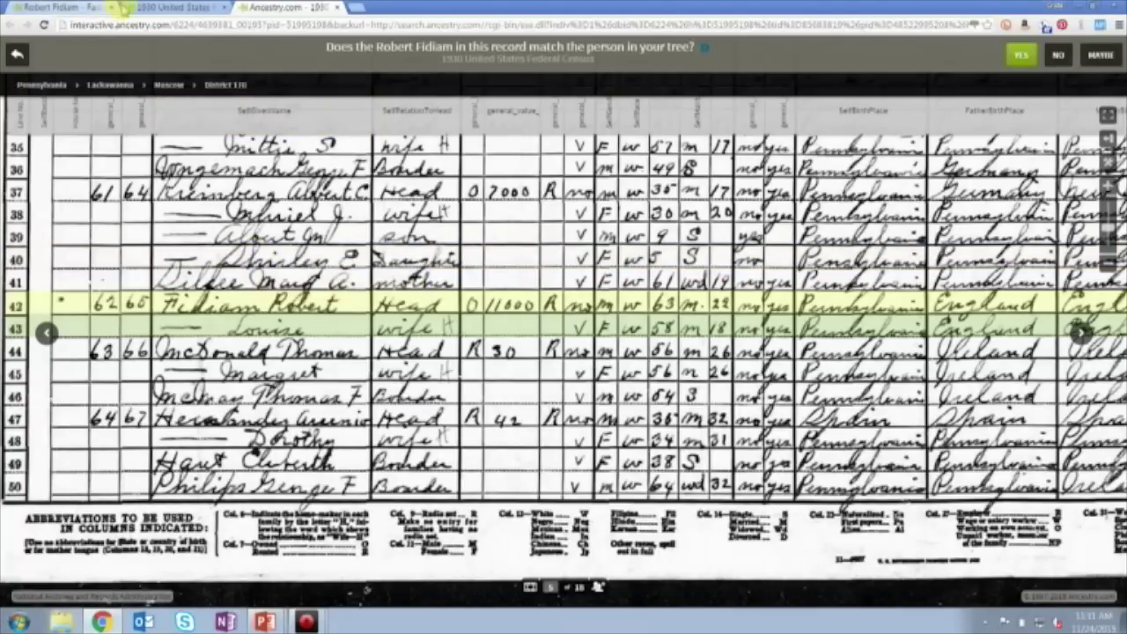
# Check the indexed 1930 census record again, and examine the father's birthplace column and neighbouring households on the original image
pyautogui.click(145, 7)
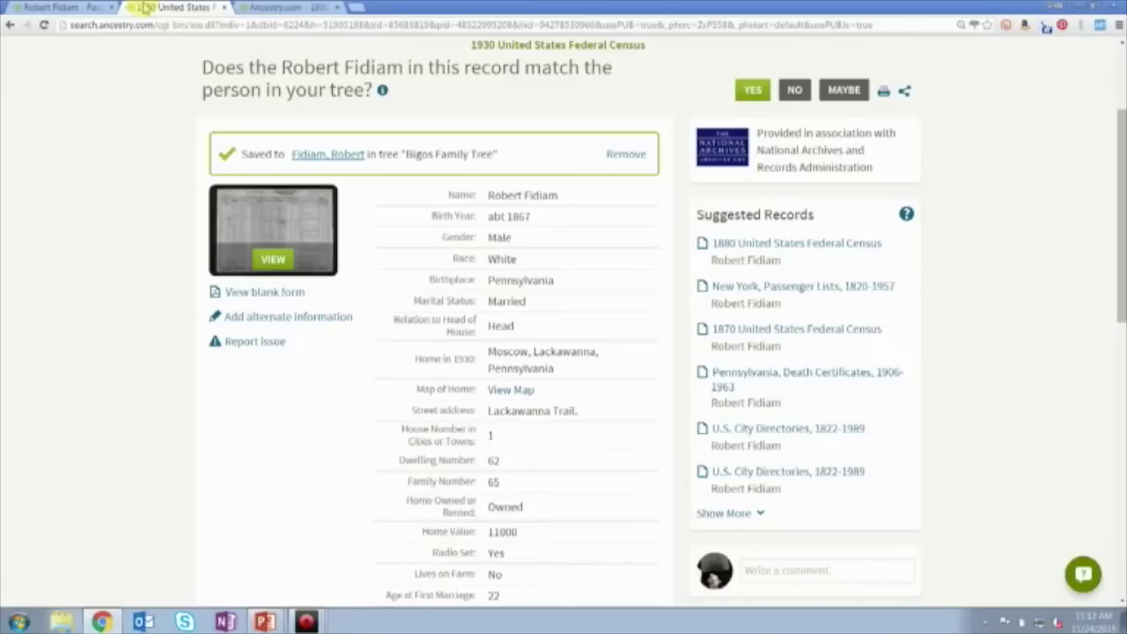
pyautogui.click(277, 7)
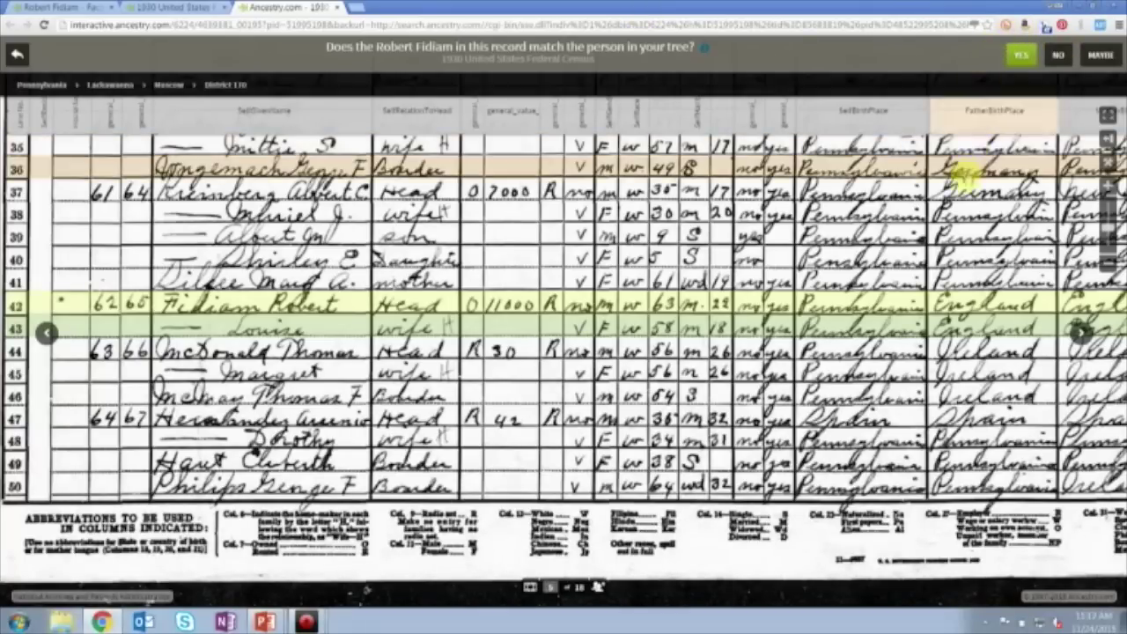
pyautogui.moveTo(960, 218)
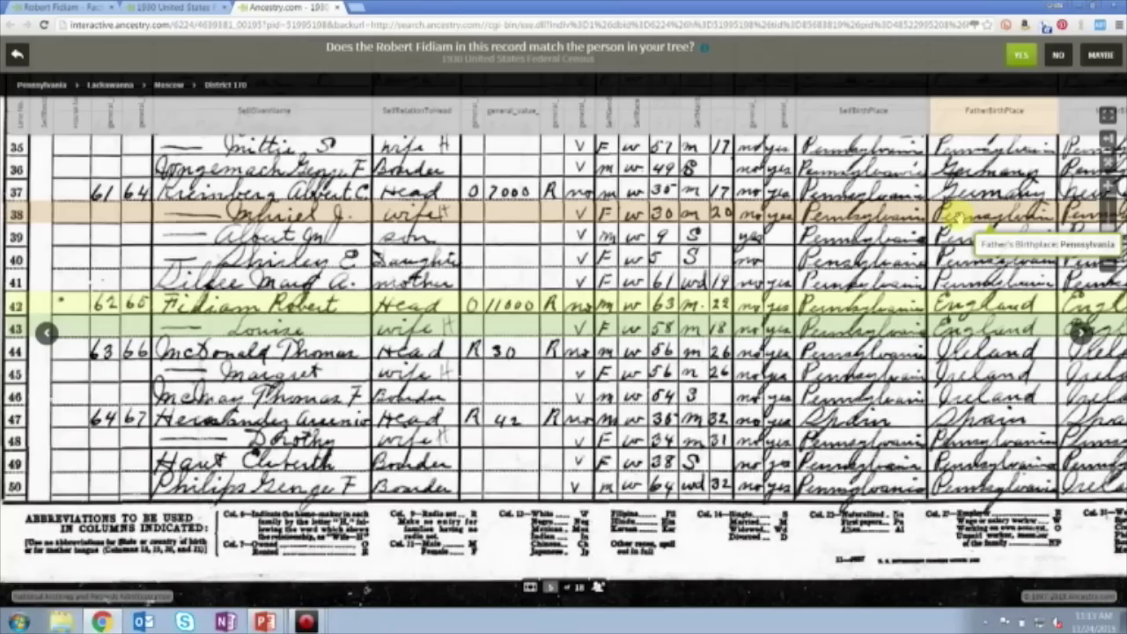
pyautogui.moveTo(445, 269); pyautogui.dragTo(453, 306)
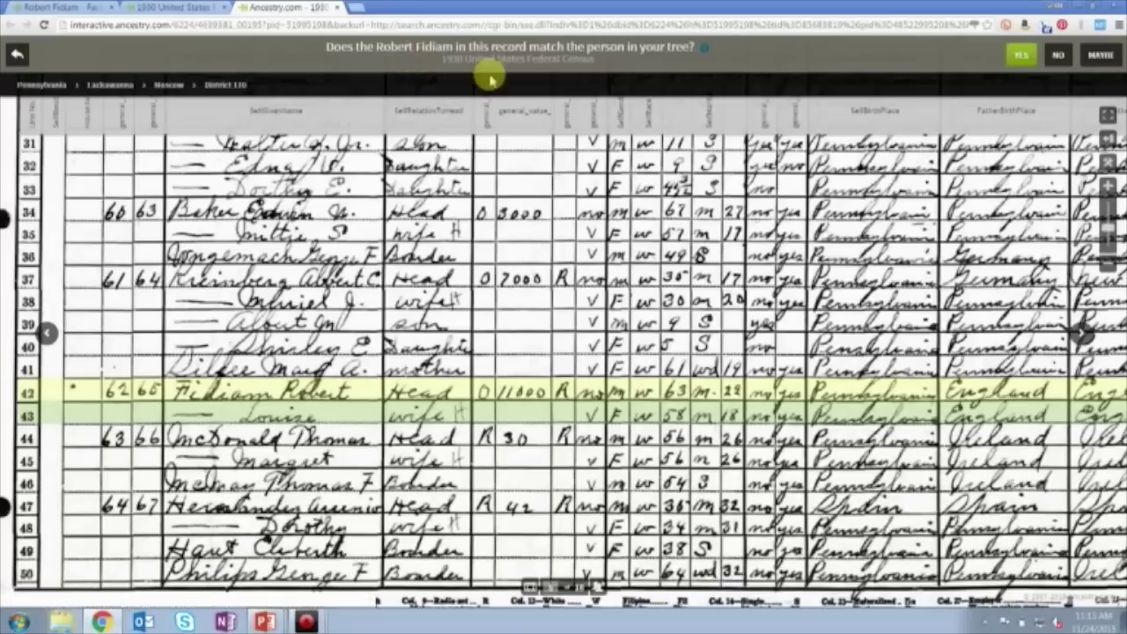
# Accept the match from the census image, close the resulting merge page and return to the 1930 census record
pyautogui.click(1018, 58)
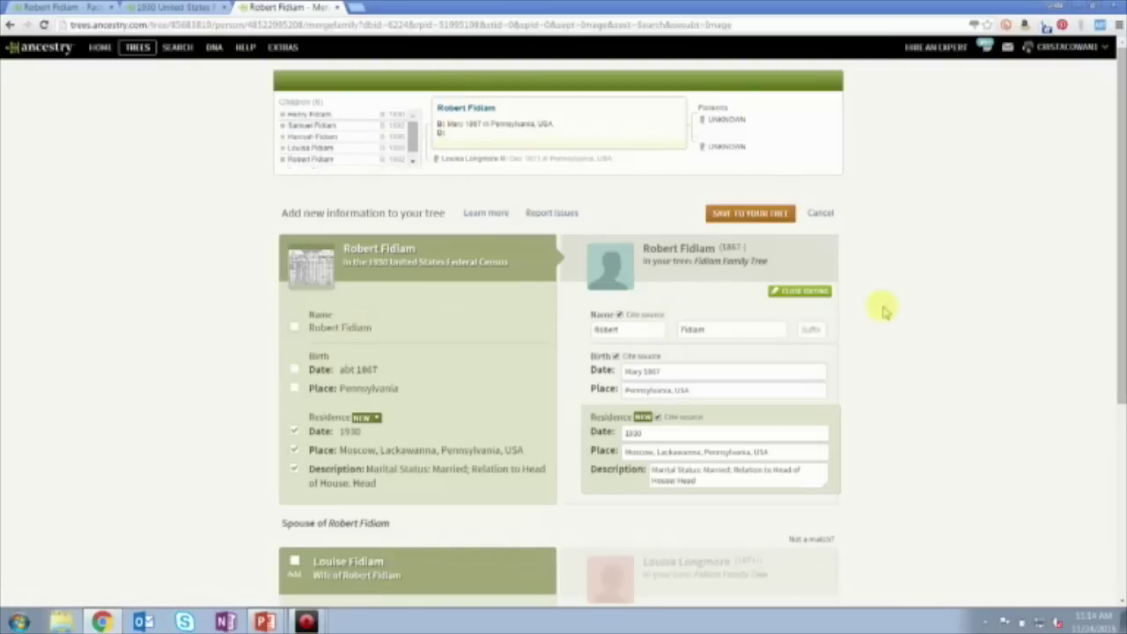
pyautogui.click(340, 9)
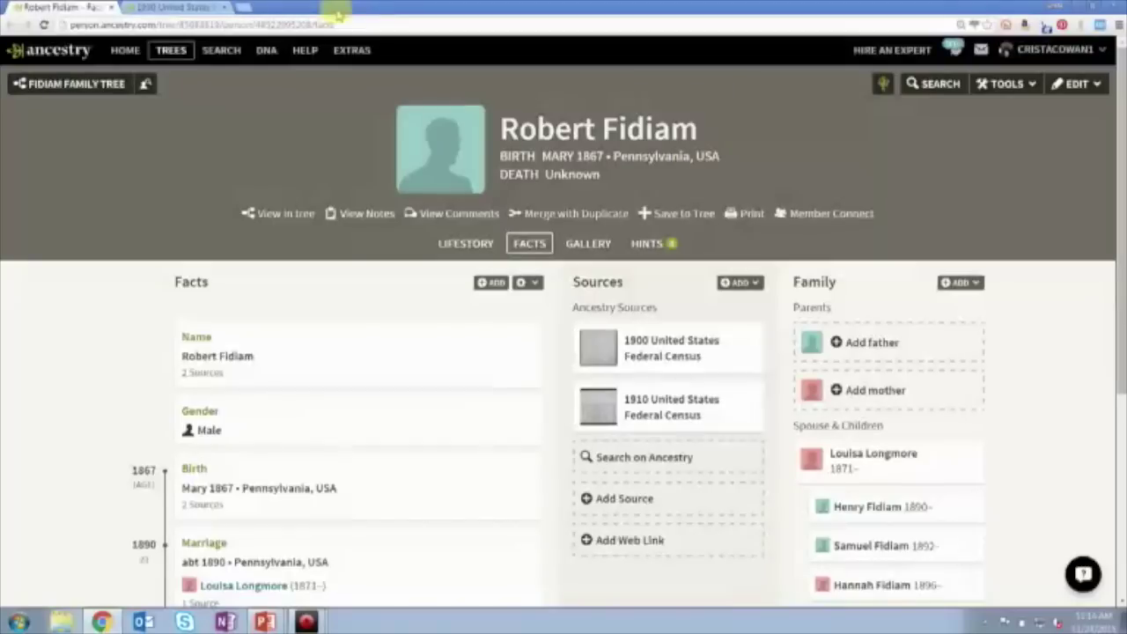
pyautogui.click(188, 8)
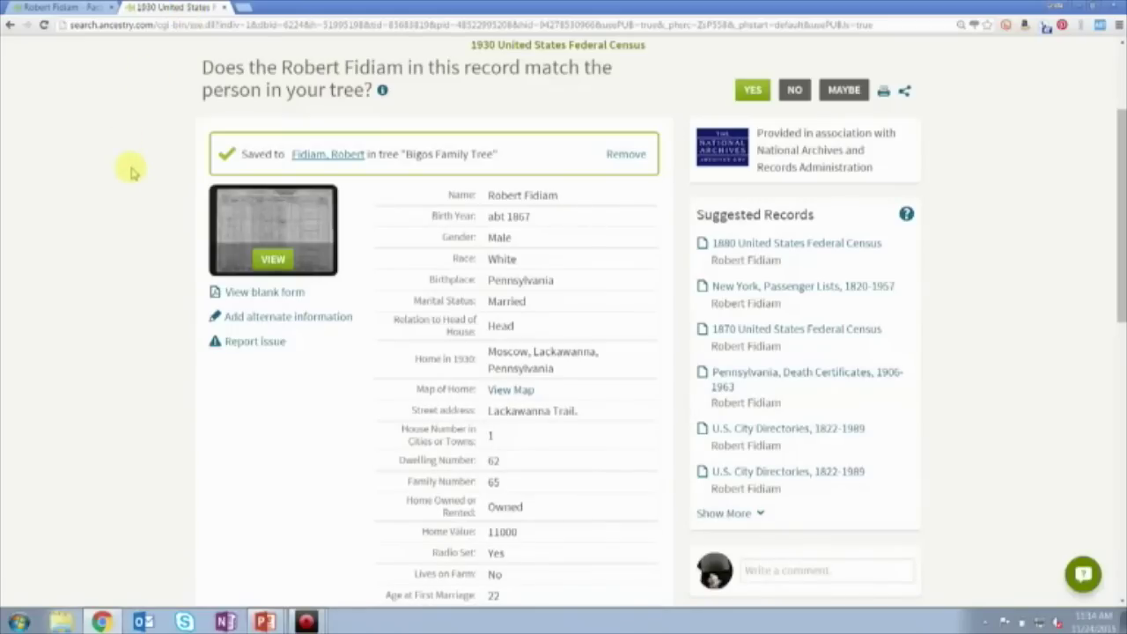
# Accept the 1930 census record as a match for the tree person and enlarge the merge page to 125%
pyautogui.scroll(-4, 130, 172)
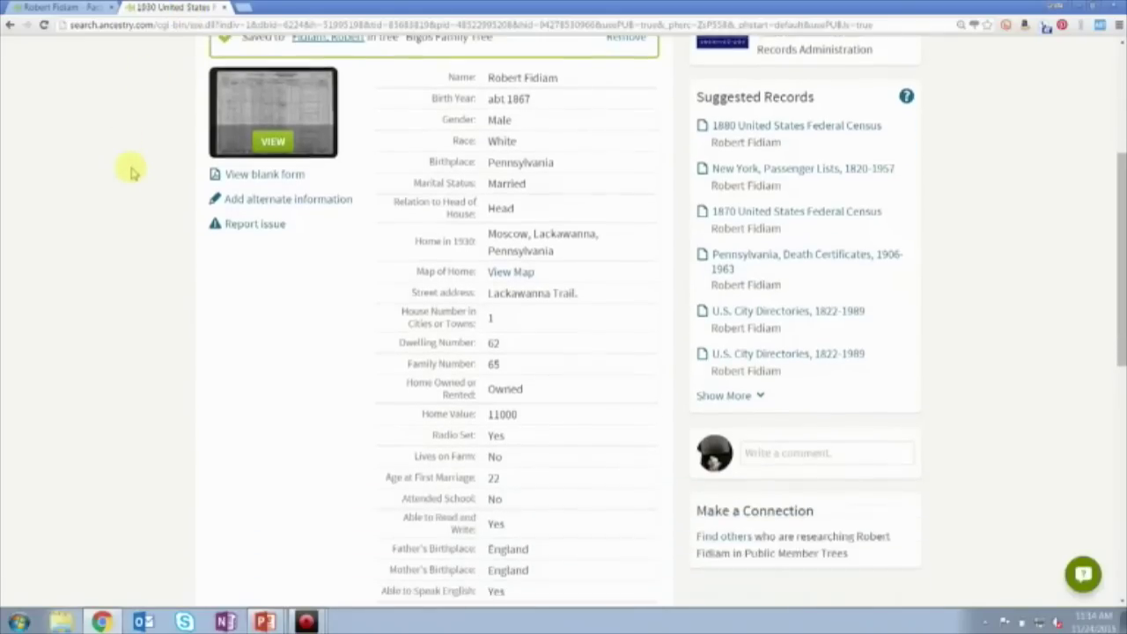
pyautogui.scroll(-4, 130, 172)
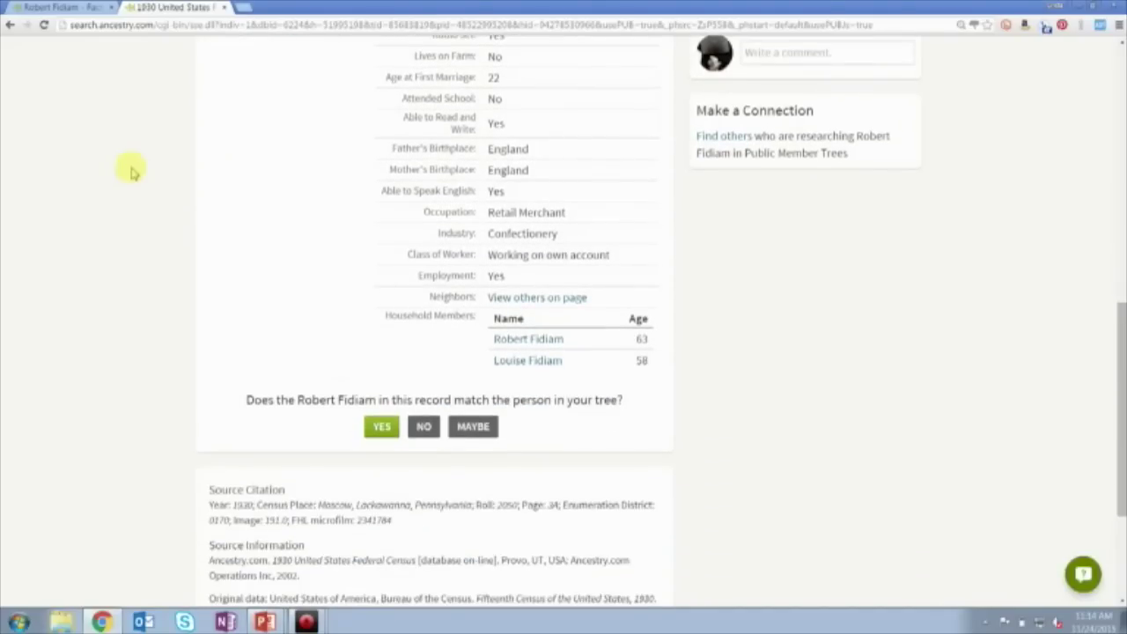
pyautogui.click(382, 427)
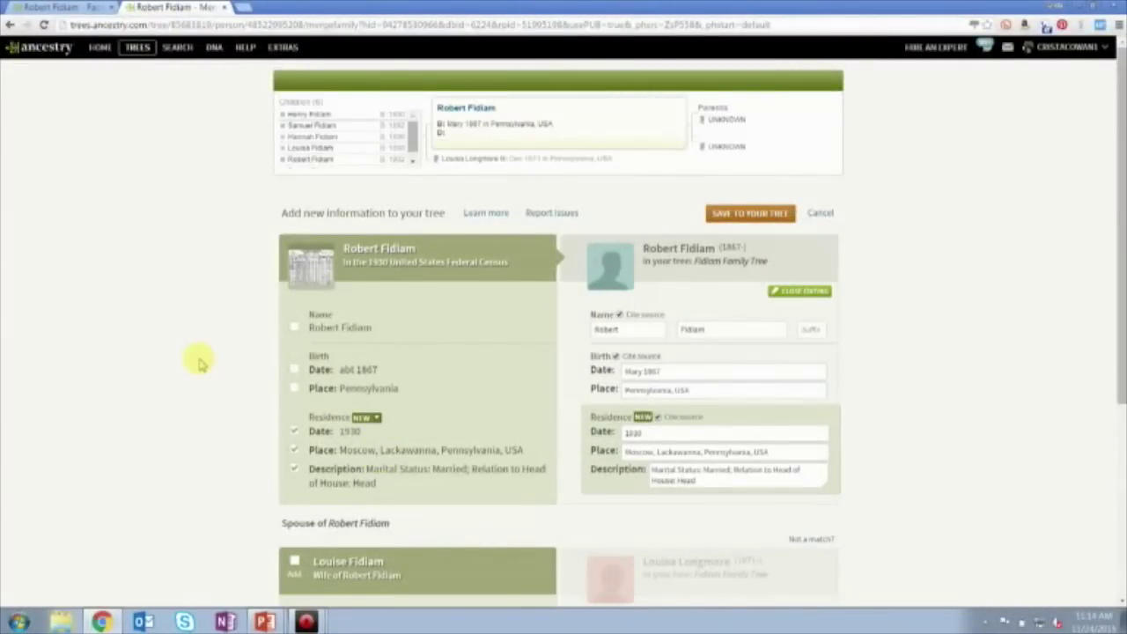
pyautogui.scroll(-1, 201, 363)
pyautogui.hotkey('ctrl', '+')
pyautogui.hotkey('ctrl', '+')
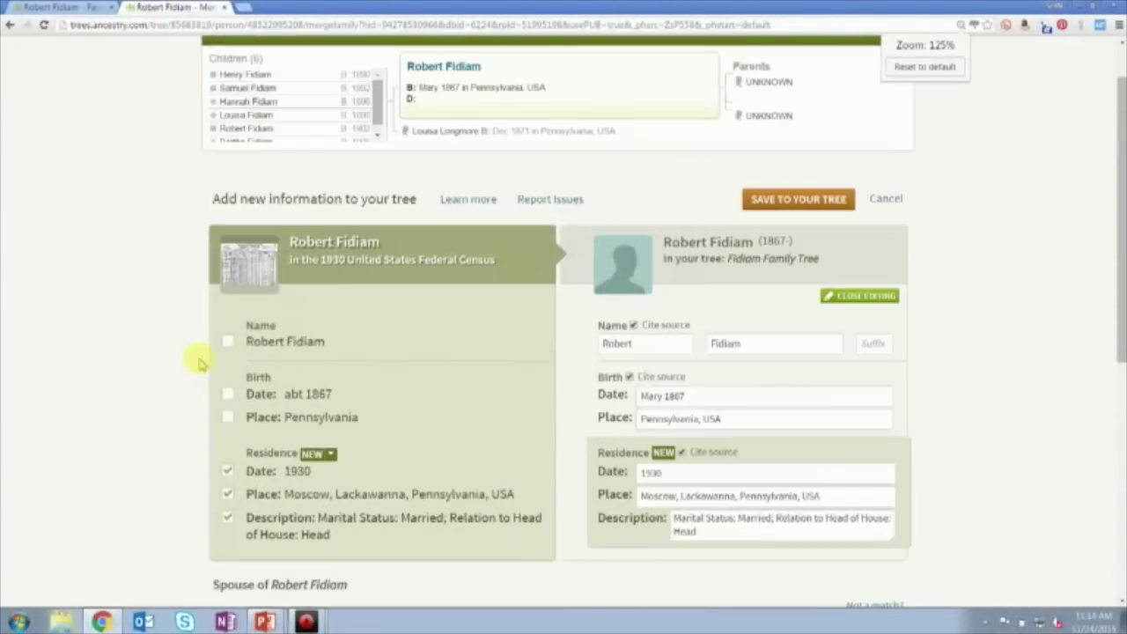
pyautogui.scroll(-2, 199, 363)
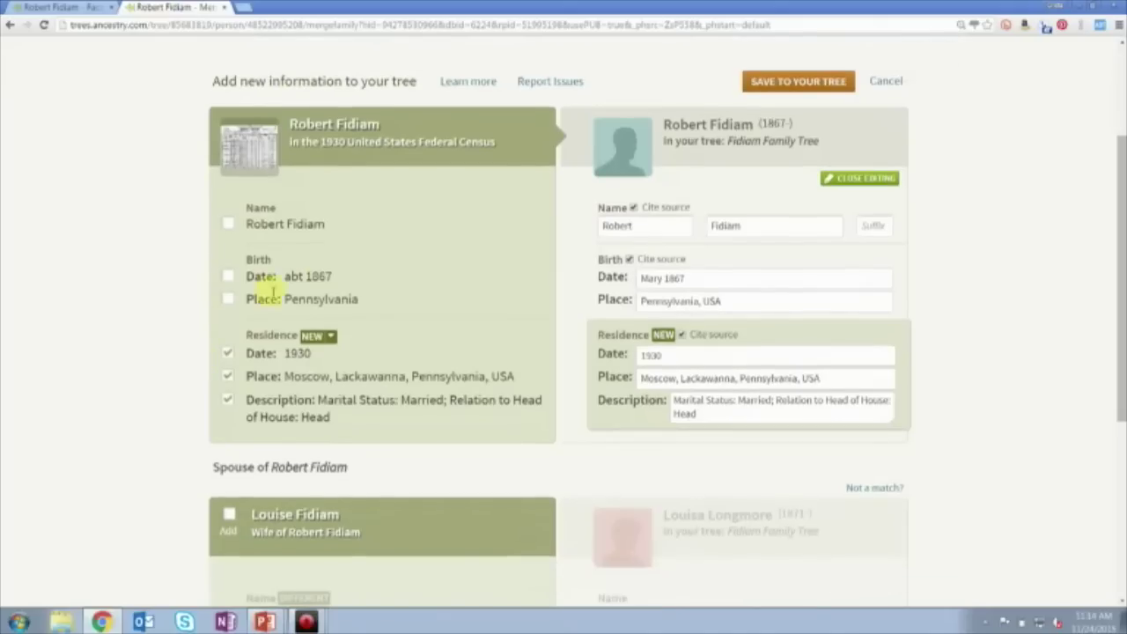
# Correct the month in the tree person's birth date, and select the census record's birth date as the preferred one
pyautogui.click(689, 277)
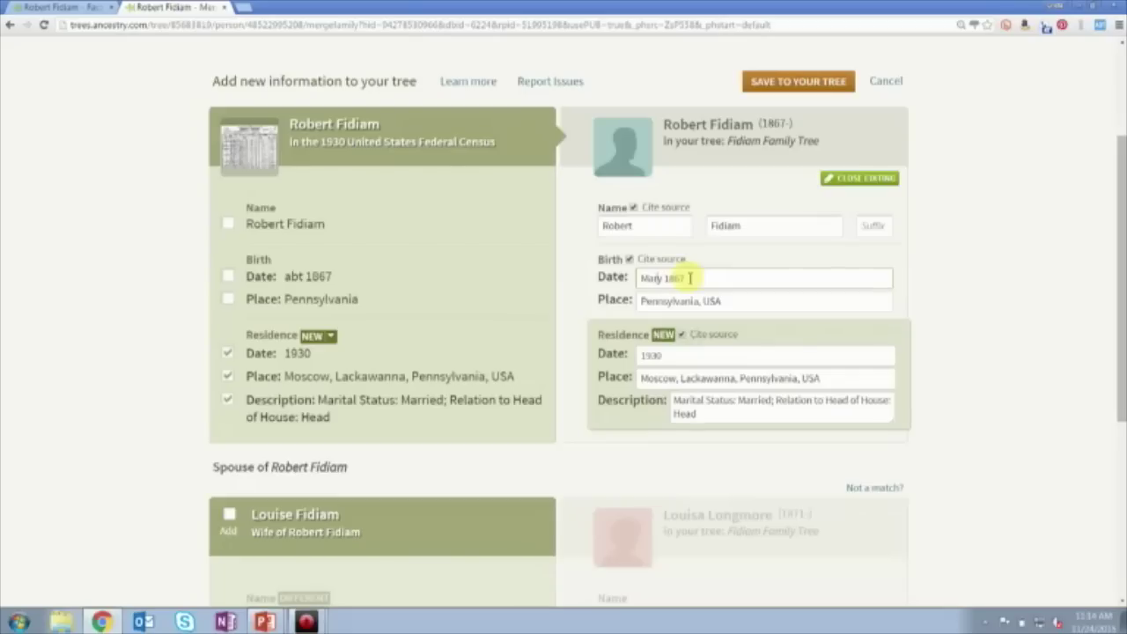
pyautogui.press('BackSpace')
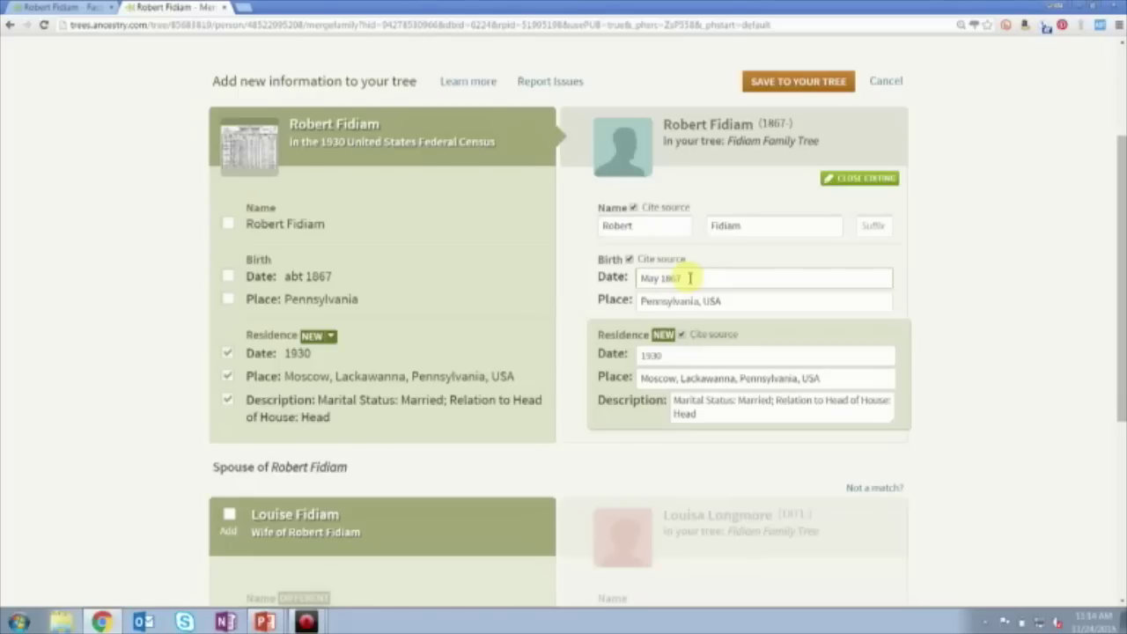
pyautogui.click(228, 280)
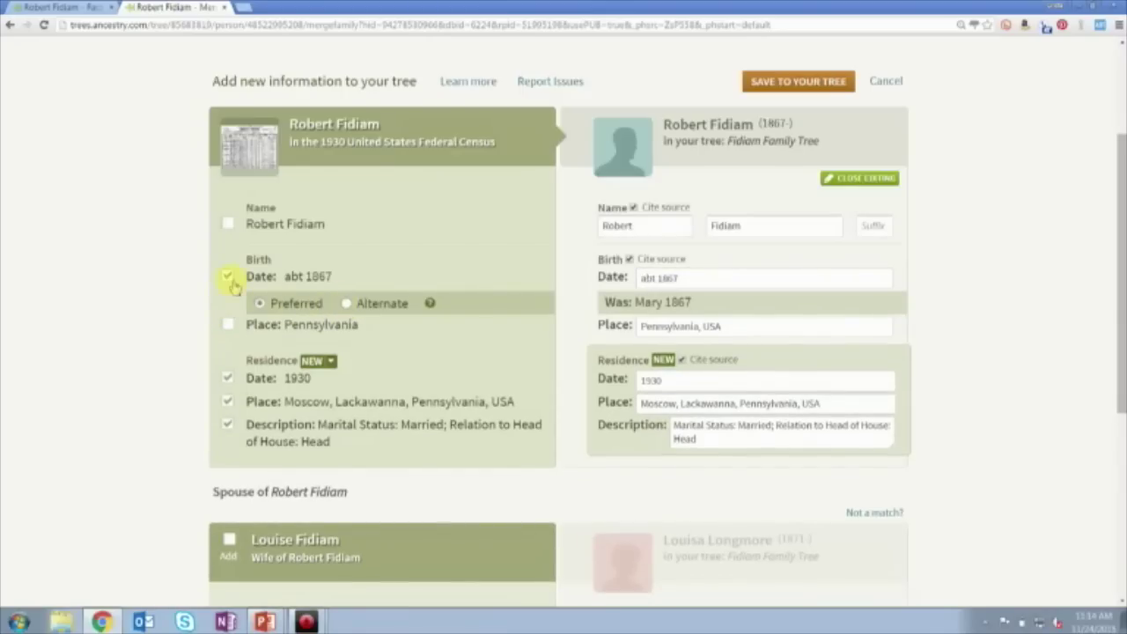
pyautogui.moveTo(430, 303)
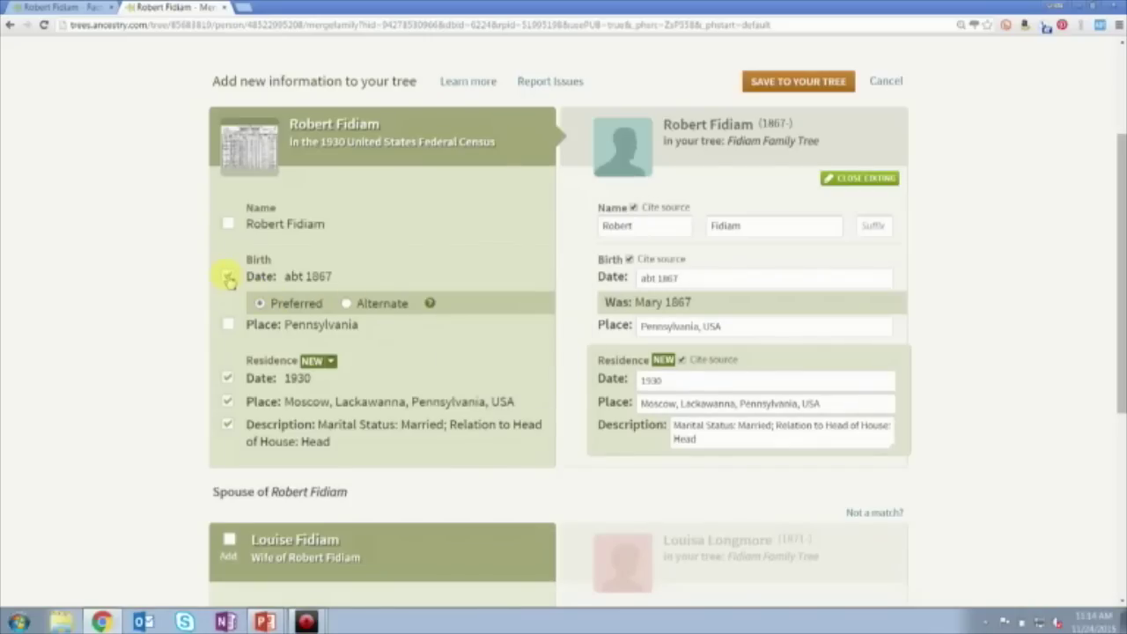
# Deselect the census record's birth date and correct the misspelled month in the tree person's existing birth date
pyautogui.click(228, 277)
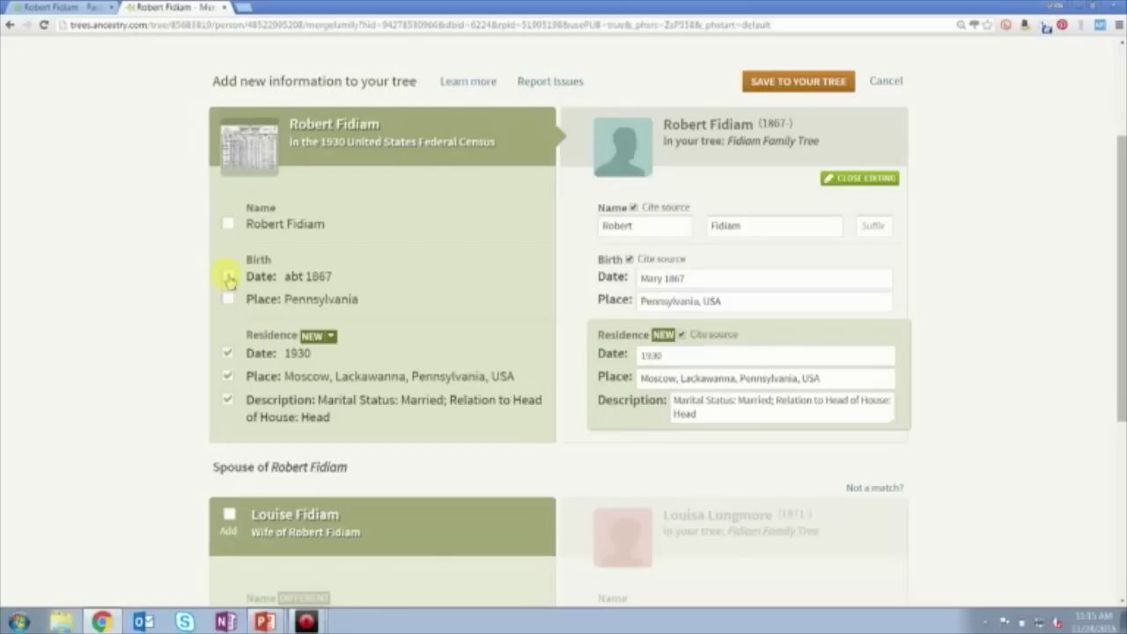
pyautogui.click(658, 280)
pyautogui.press('BackSpace')
pyautogui.write('y')
pyautogui.click(739, 303)
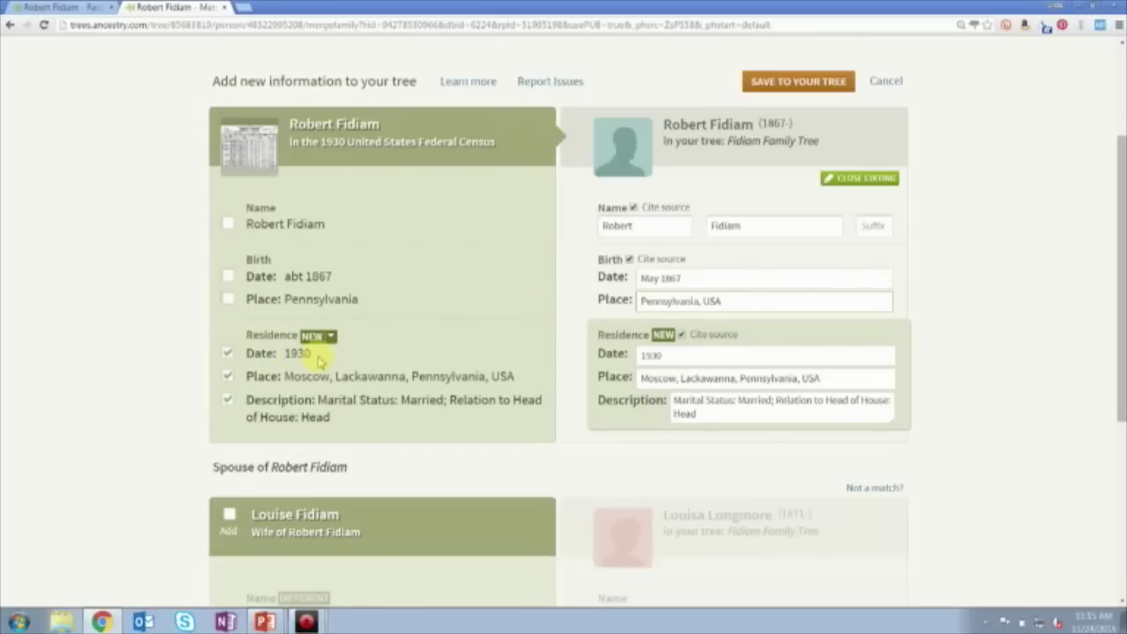
pyautogui.click(780, 273)
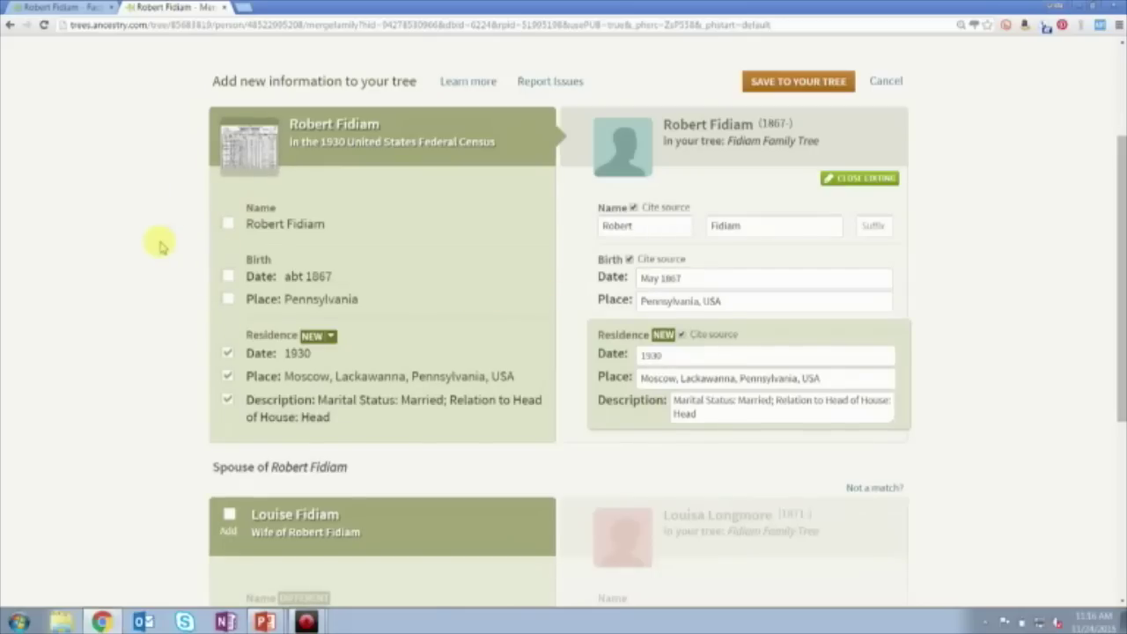
# Include the wife's 1930 census details in the merge, save the record to the tree and dismiss the saved-record notice
pyautogui.scroll(-3, 160, 246)
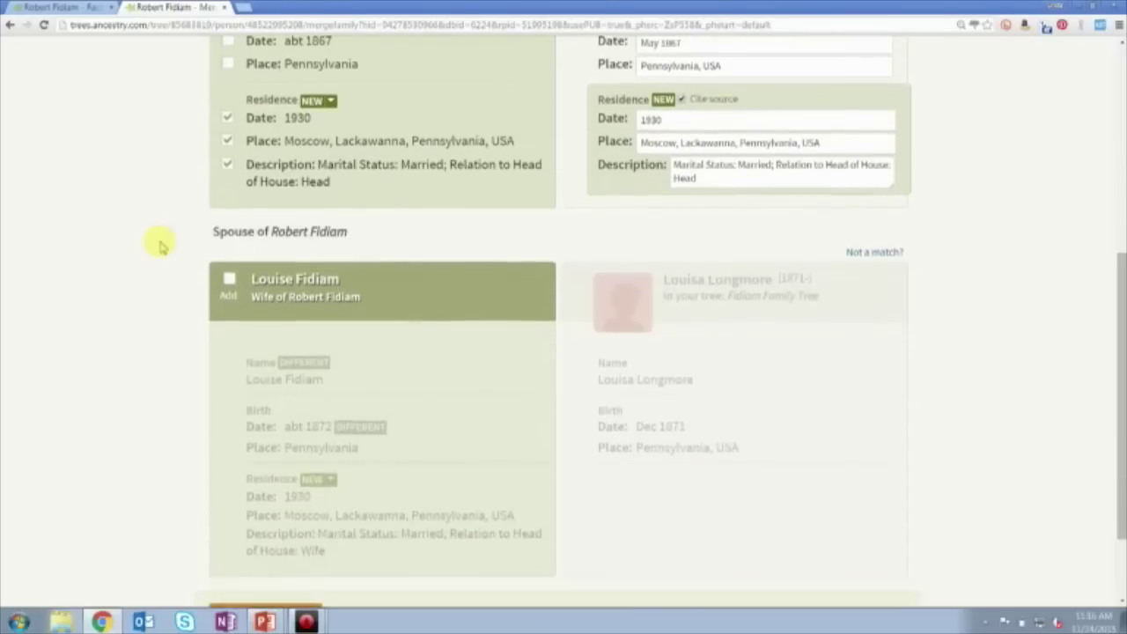
pyautogui.scroll(-1, 160, 246)
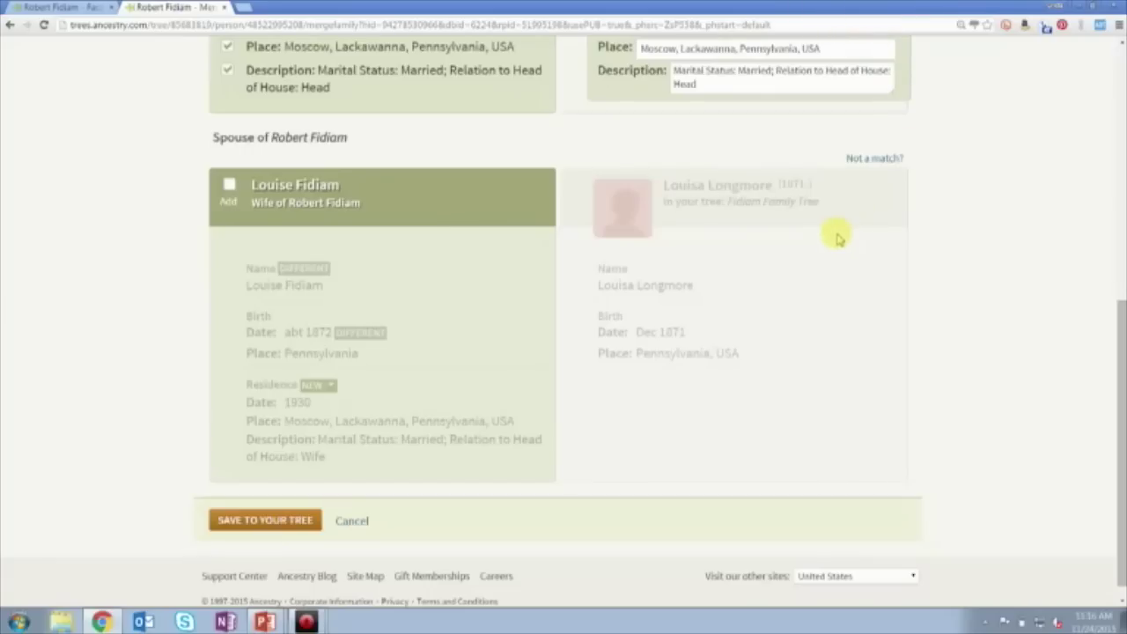
pyautogui.click(231, 188)
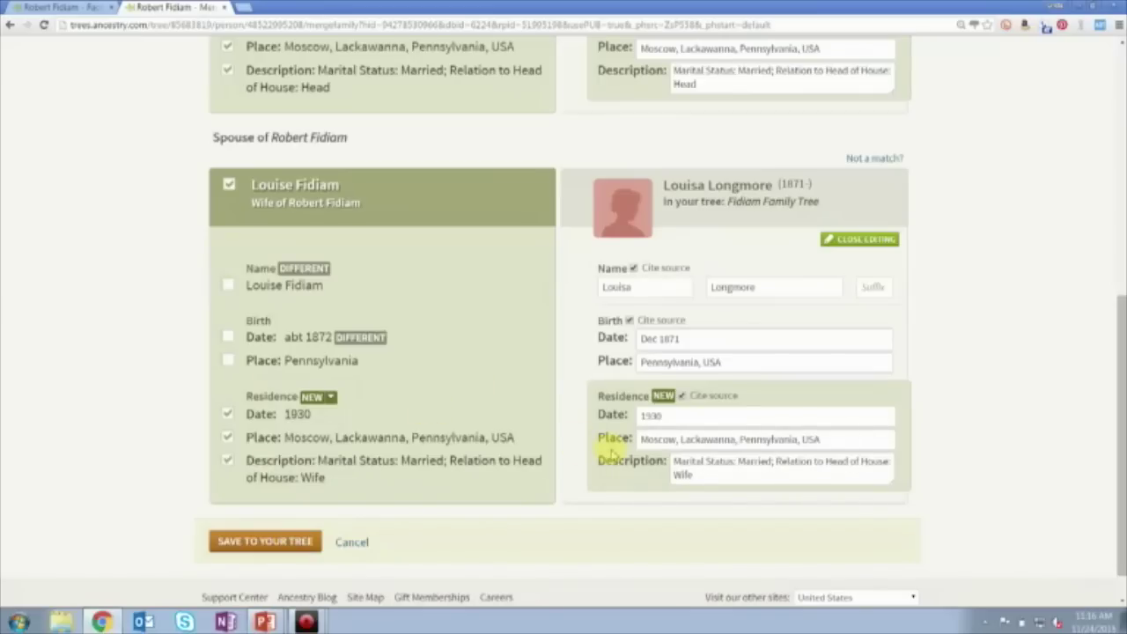
pyautogui.scroll(-1, 612, 450)
pyautogui.click(273, 500)
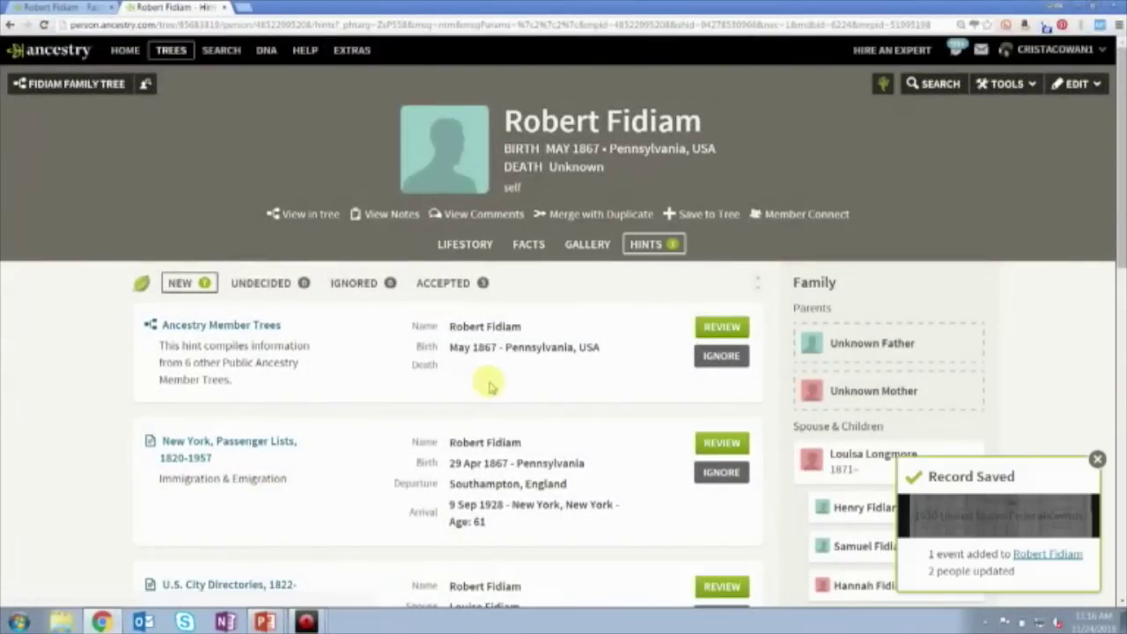
pyautogui.moveTo(1039, 506)
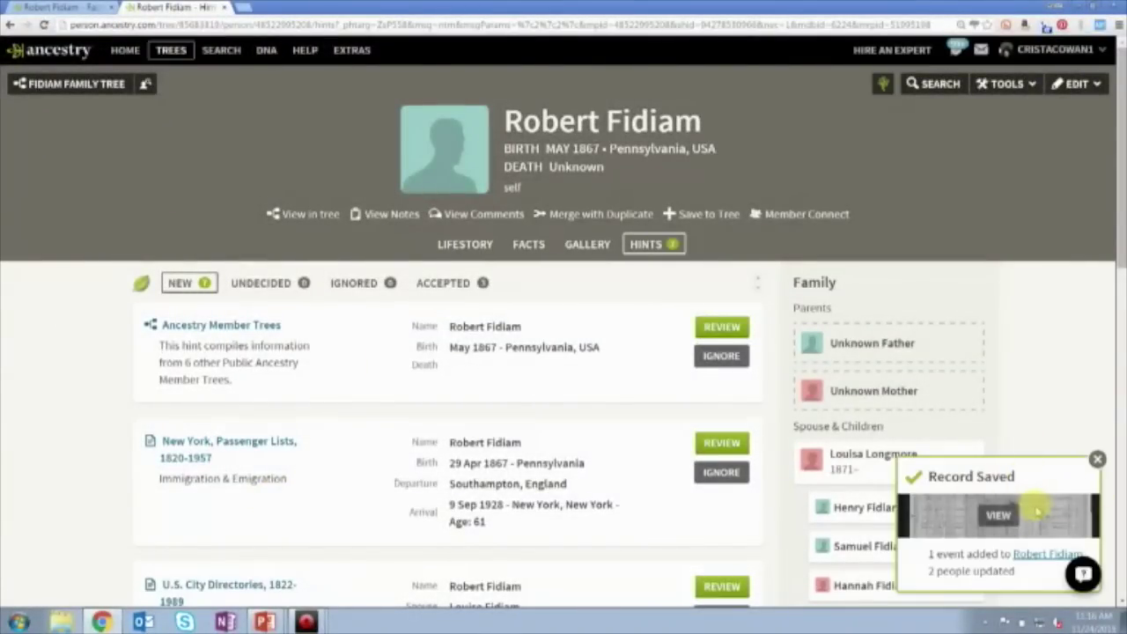
pyautogui.click(1098, 460)
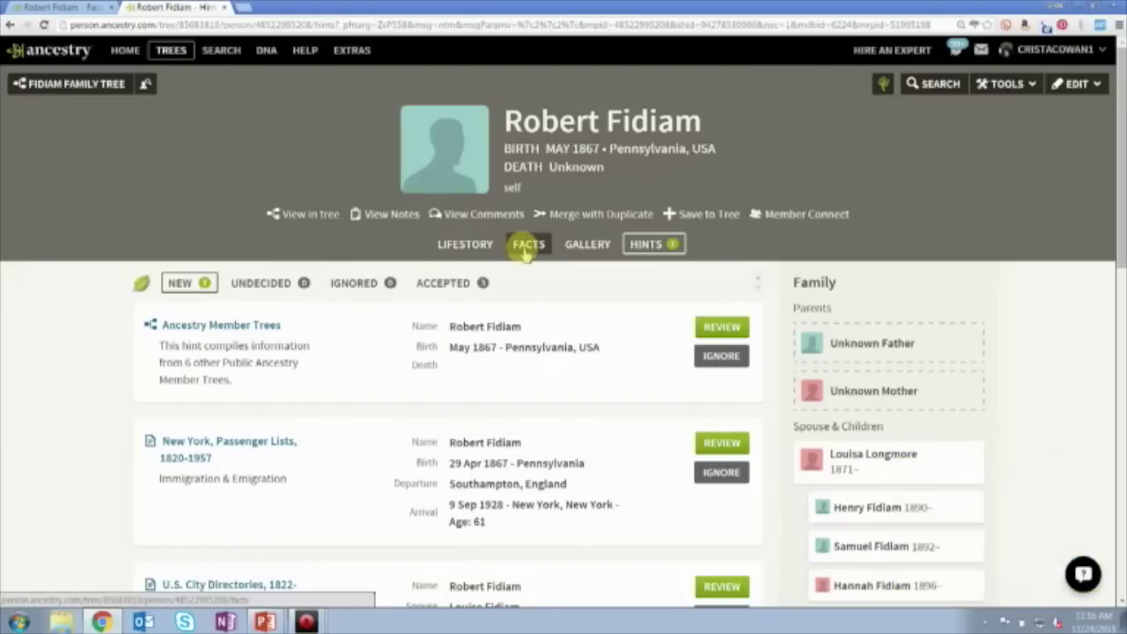
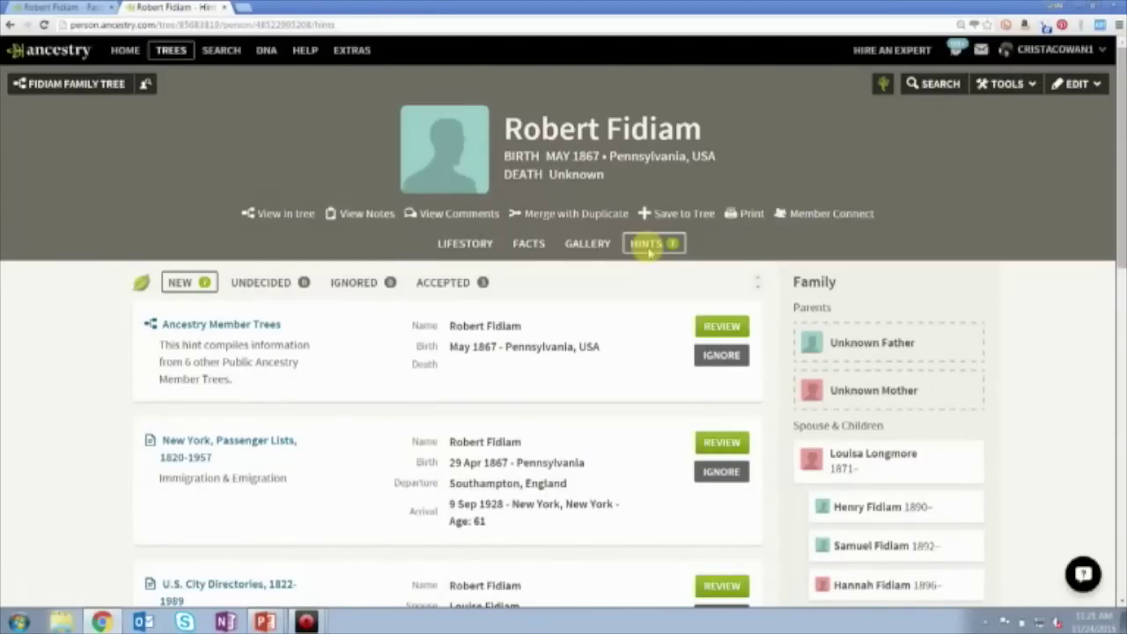
# Open the 1880 United States Federal Census hint and examine its indexed details, parents' information and household members
pyautogui.scroll(-3, 648, 252)
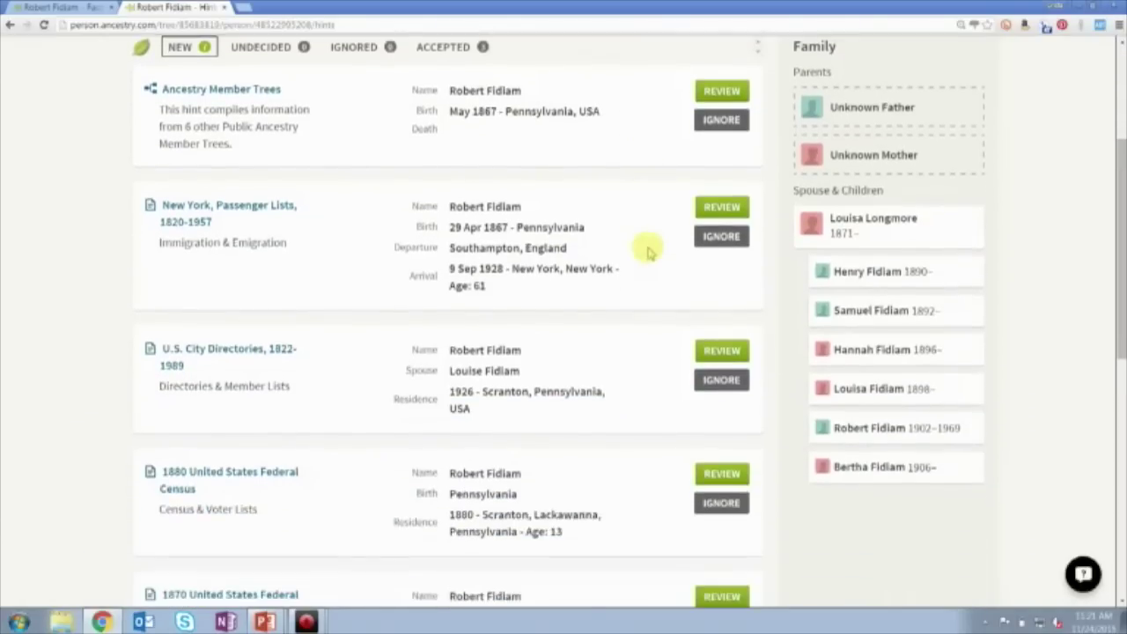
pyautogui.scroll(-2, 648, 251)
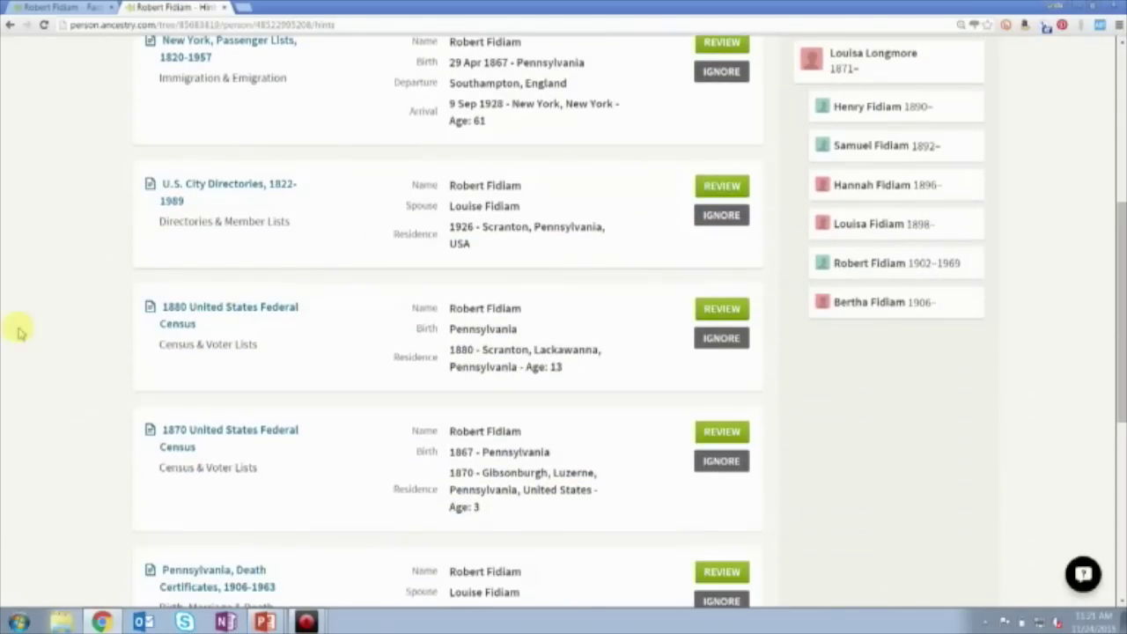
pyautogui.click(178, 313)
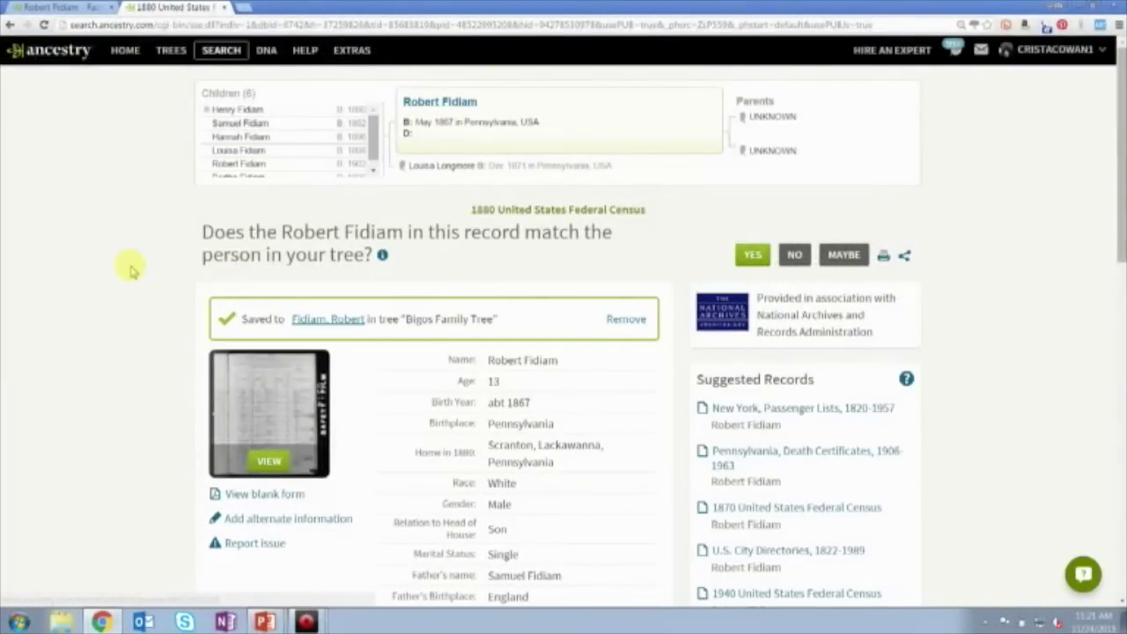
pyautogui.scroll(-4, 130, 270)
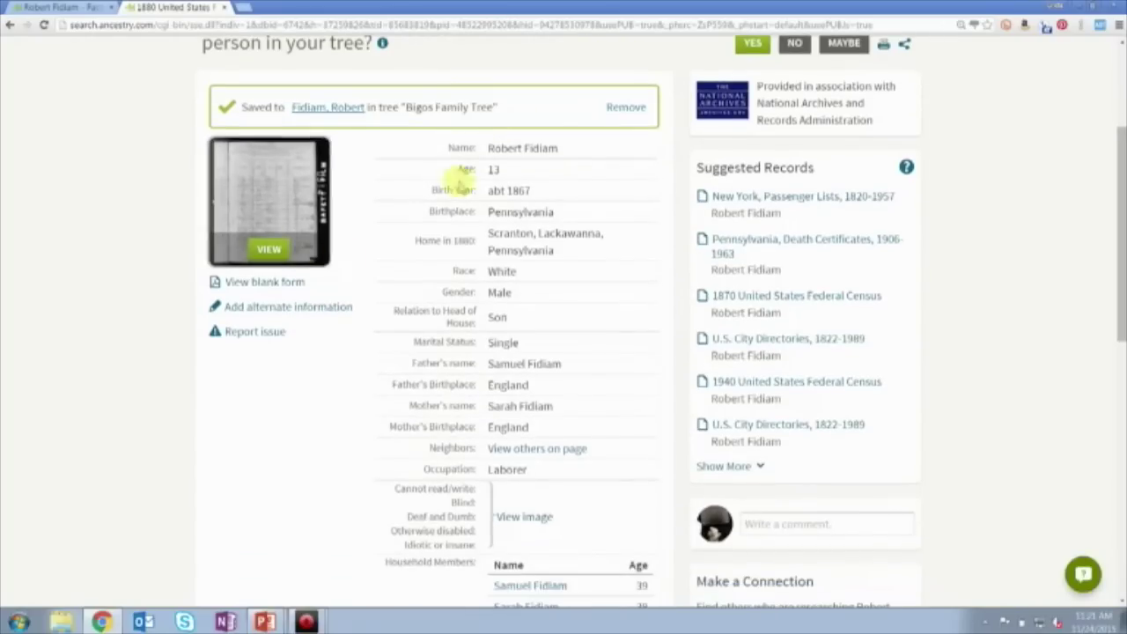
pyautogui.scroll(-2, 543, 150)
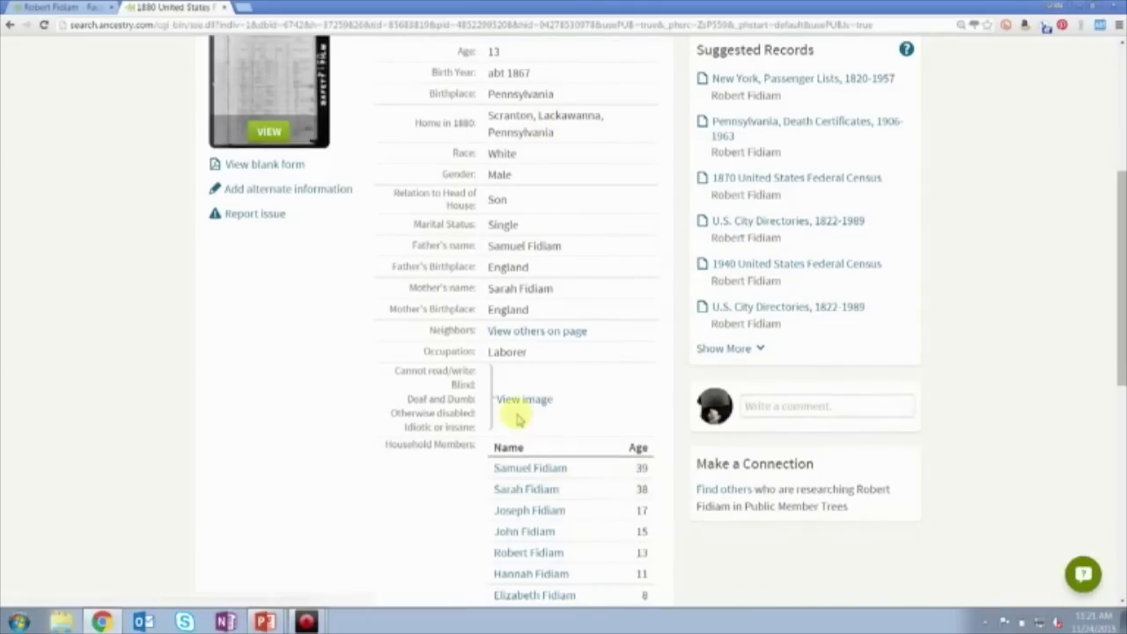
pyautogui.scroll(1, 519, 417)
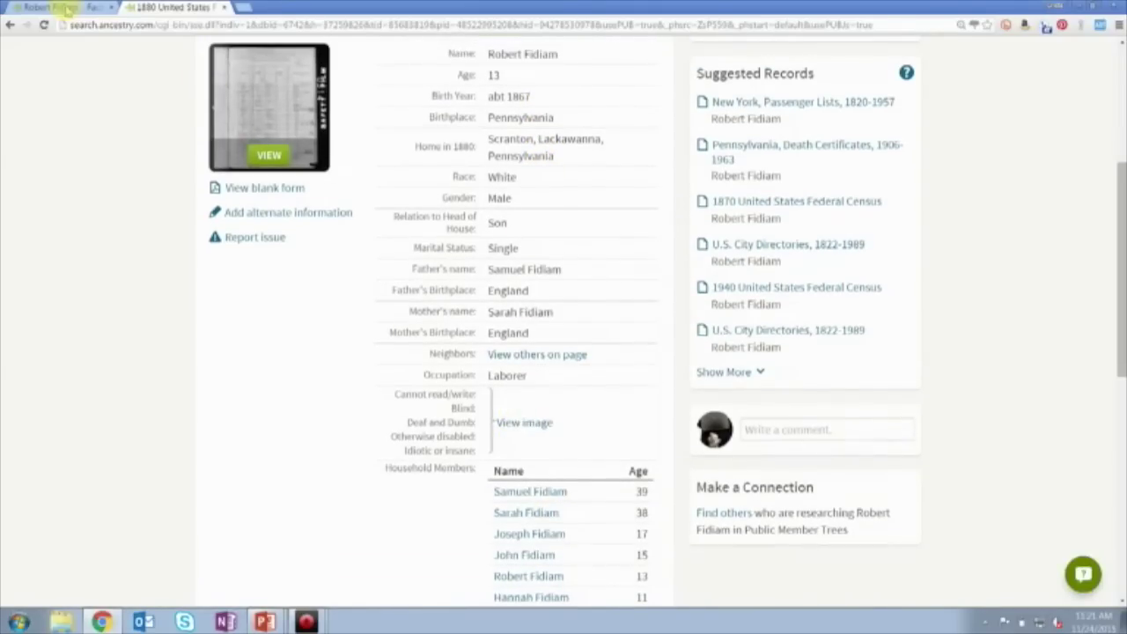
# Open the Pennsylvania, Death Certificates, 1906-1963 hint from the tree person's hints, review the record and accept it as a match
pyautogui.click(62, 7)
pyautogui.click(653, 250)
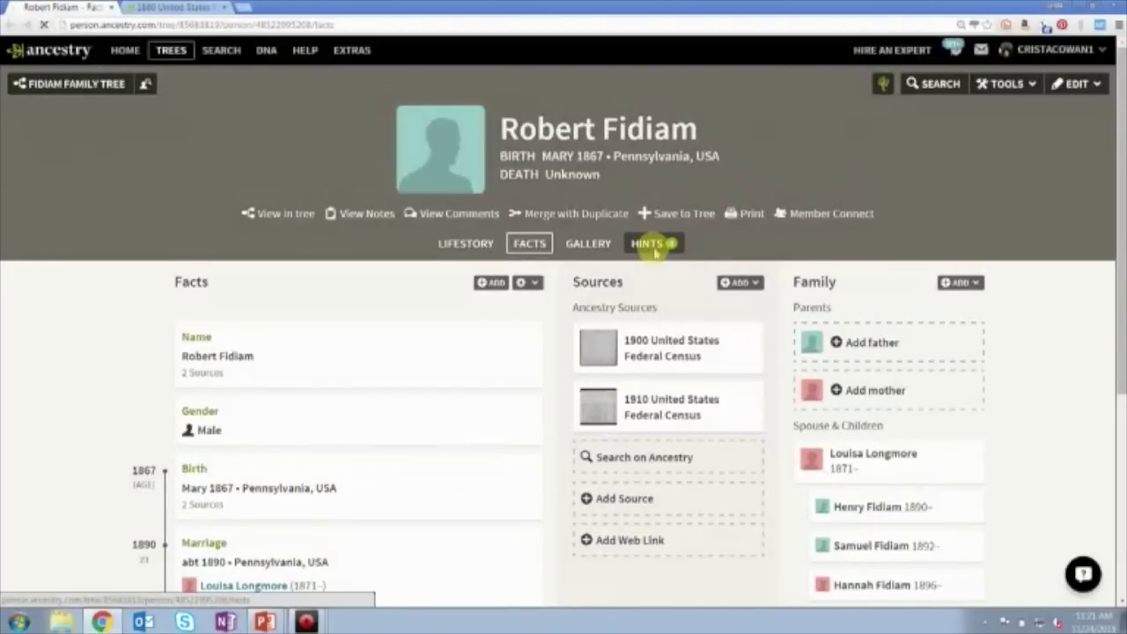
pyautogui.scroll(-10, 654, 250)
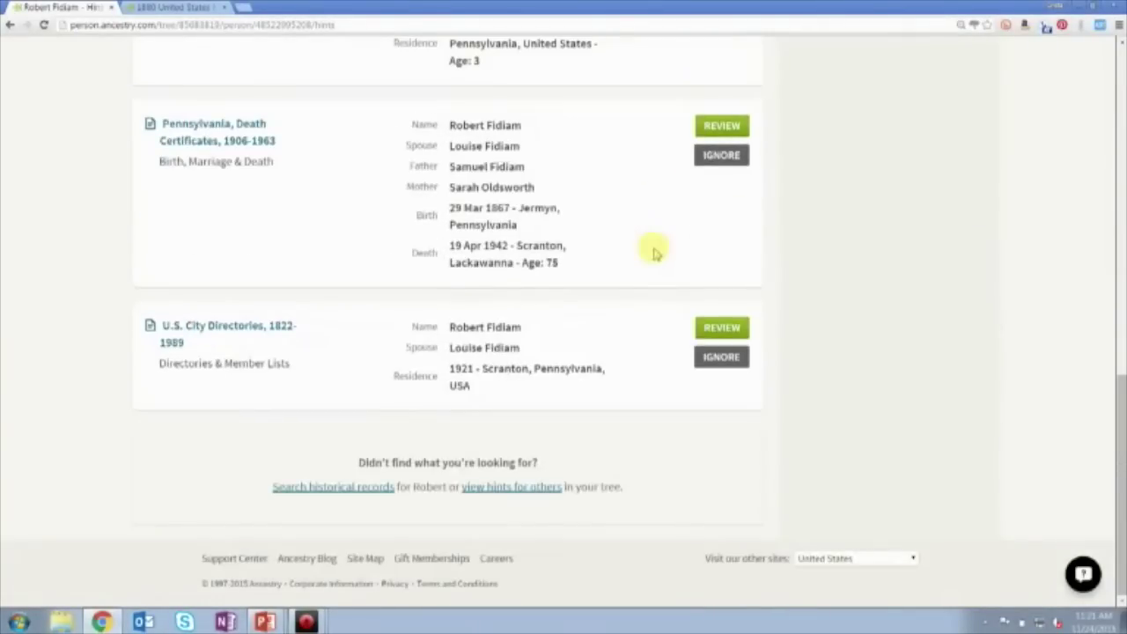
pyautogui.click(220, 148)
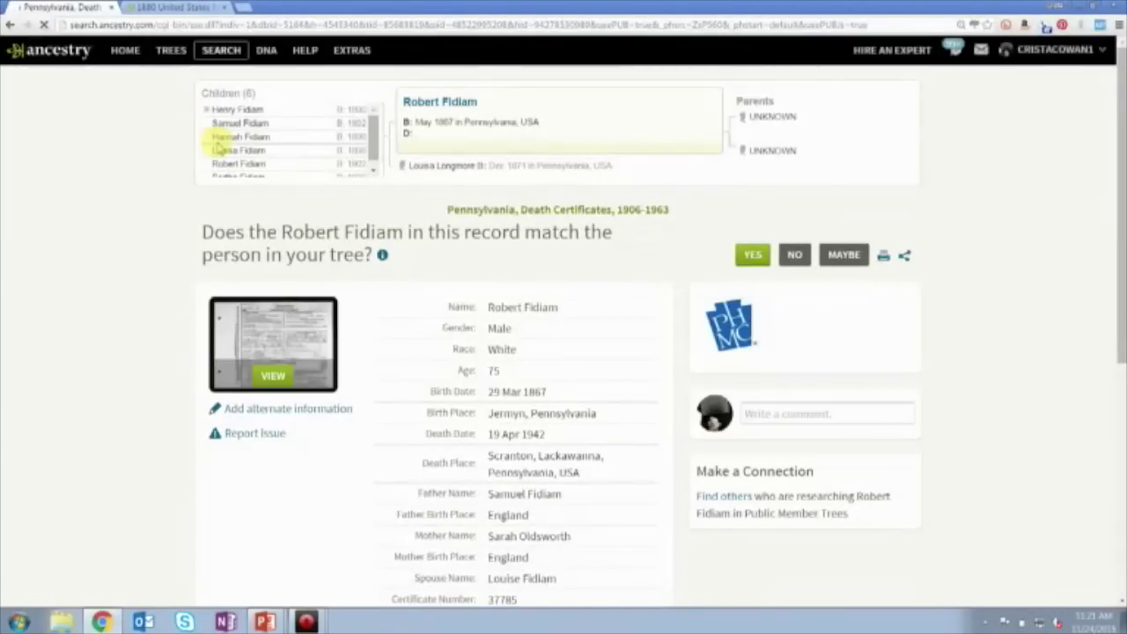
pyautogui.scroll(-3, 218, 148)
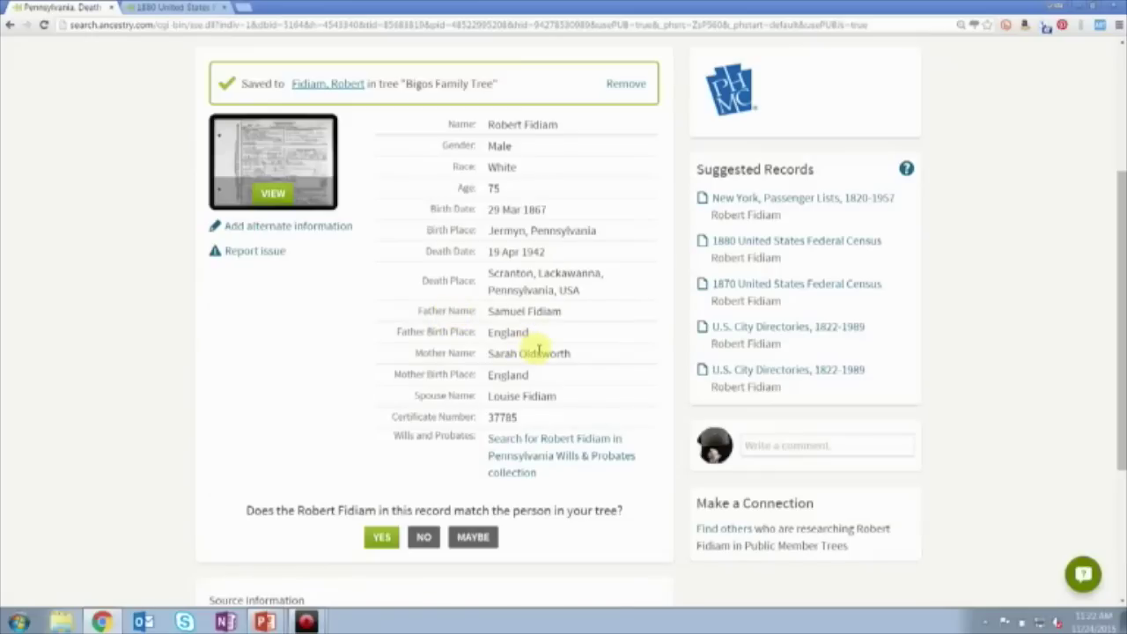
pyautogui.click(380, 538)
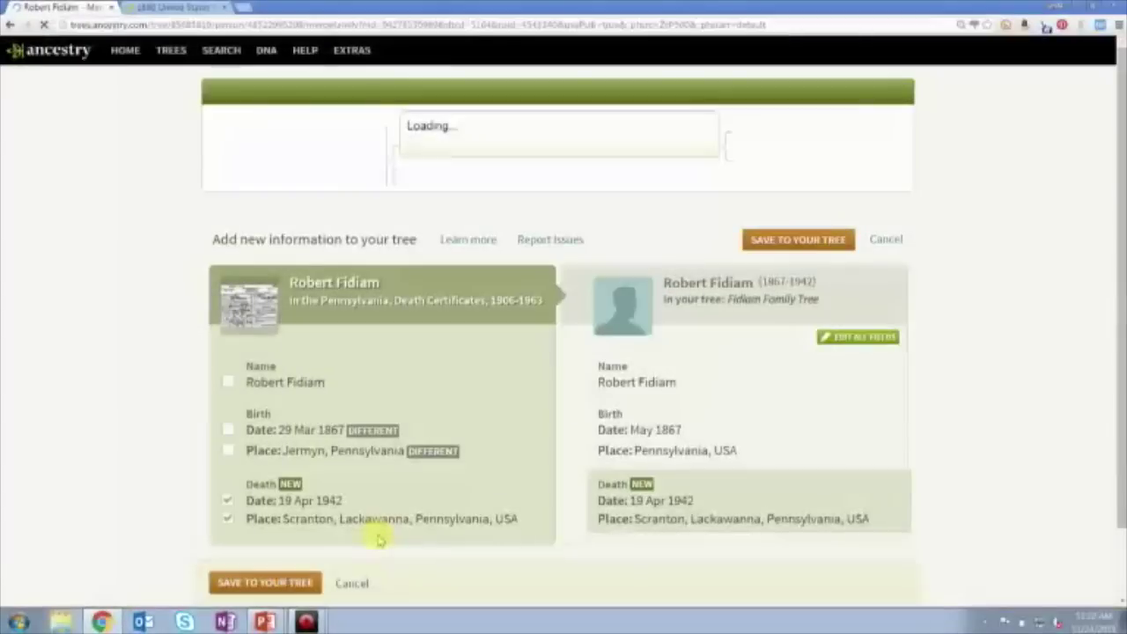
# Add the day of the month from the death certificate to the tree person's birth date
pyautogui.scroll(-2, 379, 537)
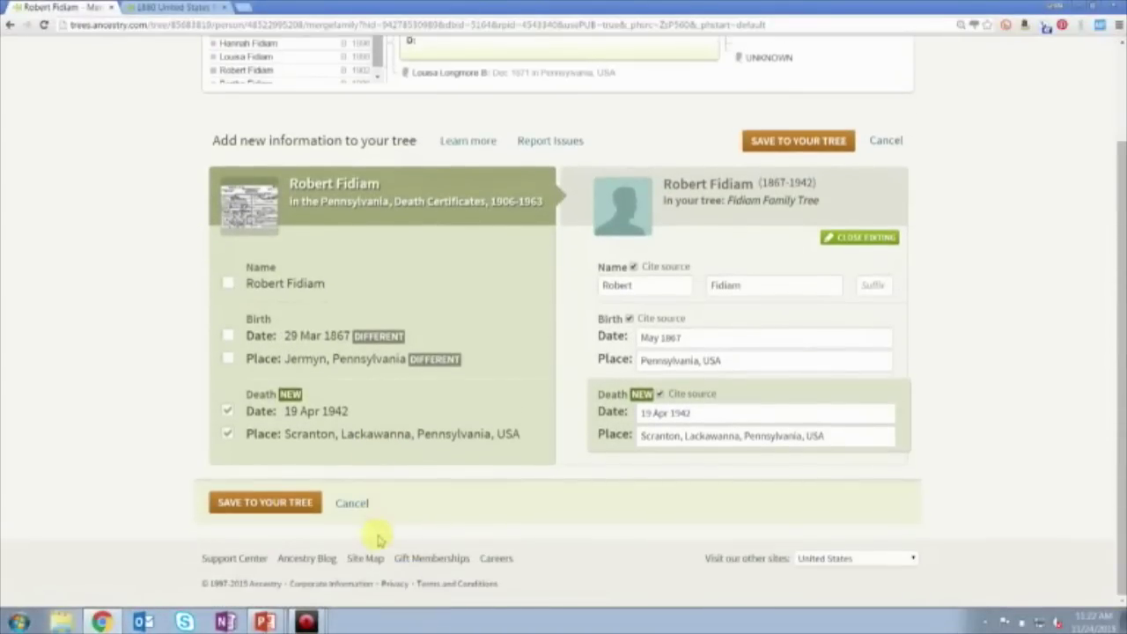
pyautogui.click(700, 346)
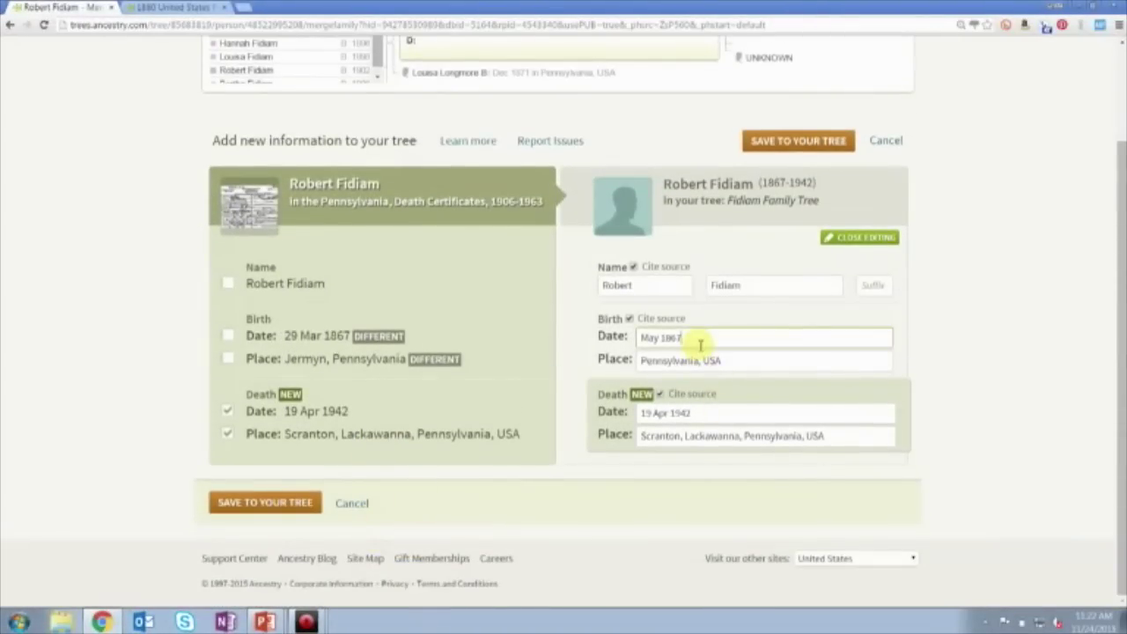
pyautogui.press('Home')
pyautogui.write('29')
pyautogui.moveTo(740, 360); pyautogui.dragTo(541, 352)
pyautogui.write('Jermy')
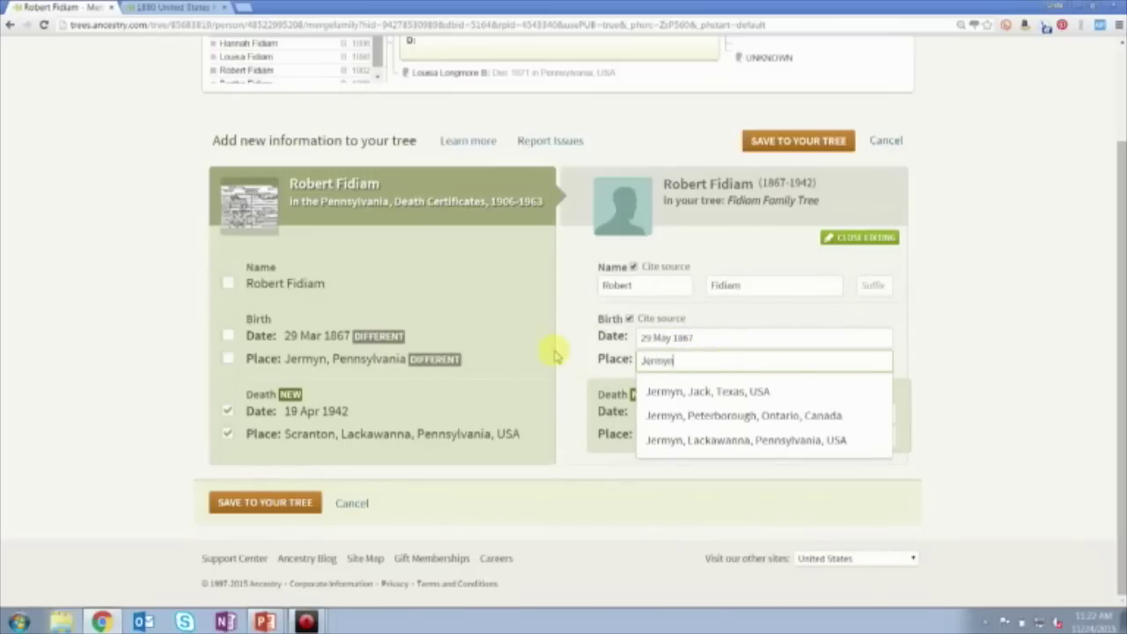
pyautogui.write('n')
pyautogui.click(691, 443)
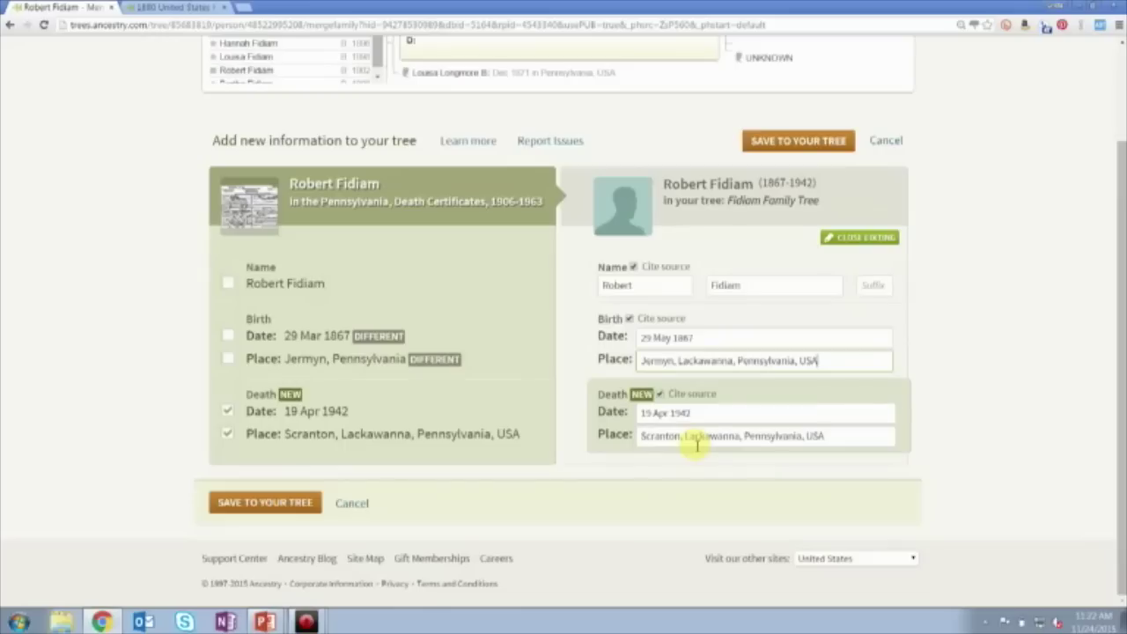
pyautogui.click(228, 361)
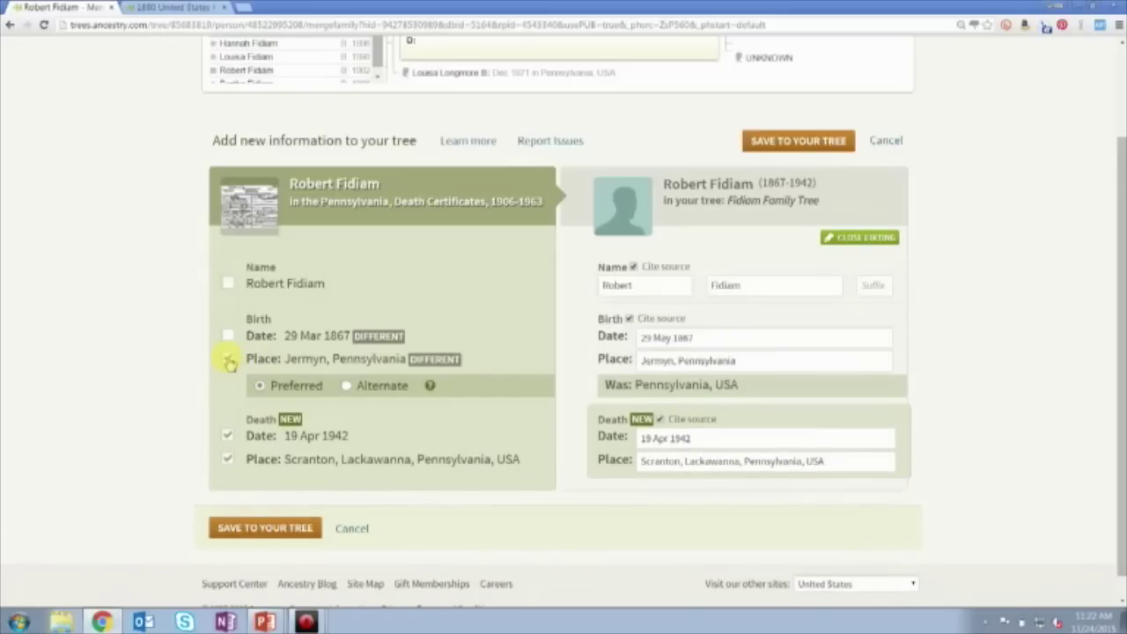
pyautogui.click(228, 360)
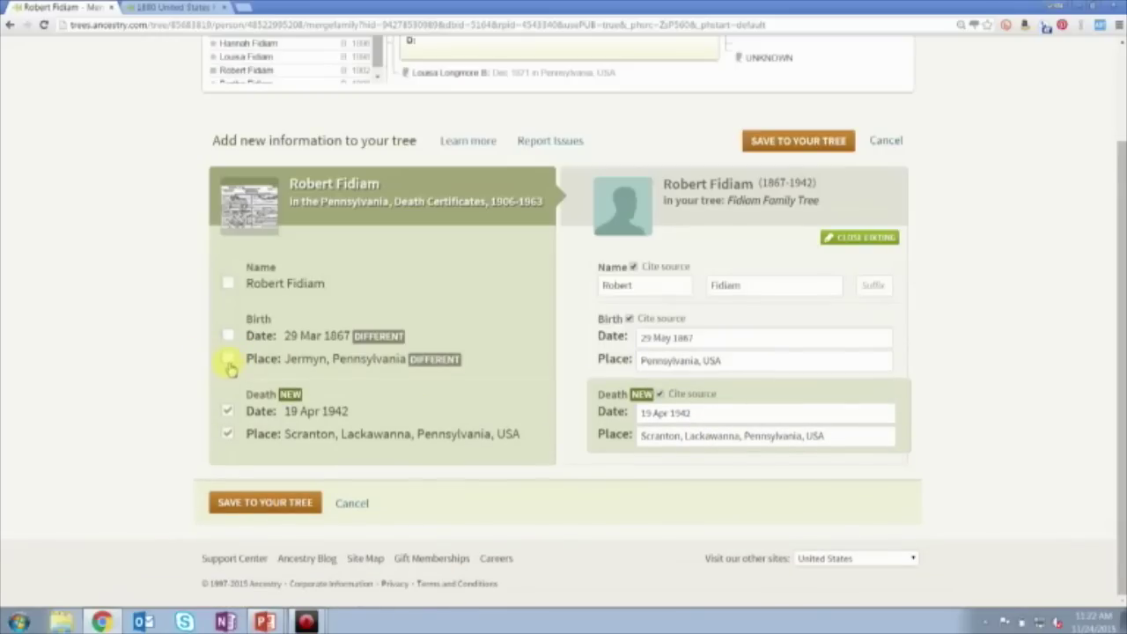
pyautogui.click(228, 360)
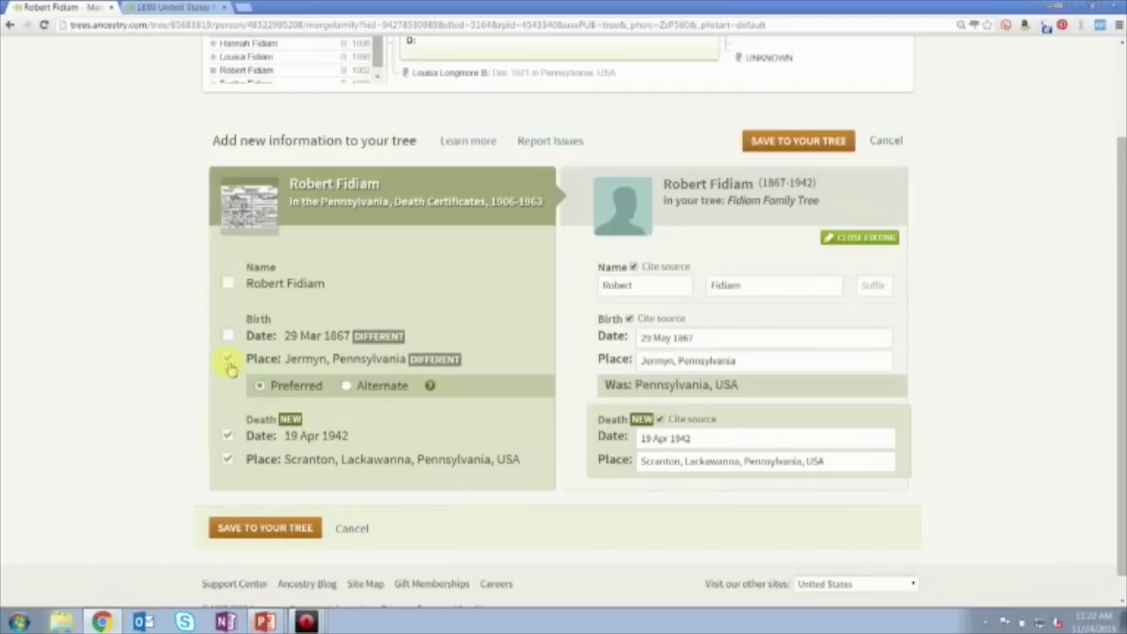
pyautogui.click(228, 360)
# Set the tree person's birthplace to Jermyn, Lackawanna, Pennsylvania, USA and save the death certificate information to the tree
pyautogui.moveTo(757, 364); pyautogui.dragTo(499, 357)
pyautogui.write('Jermyn')
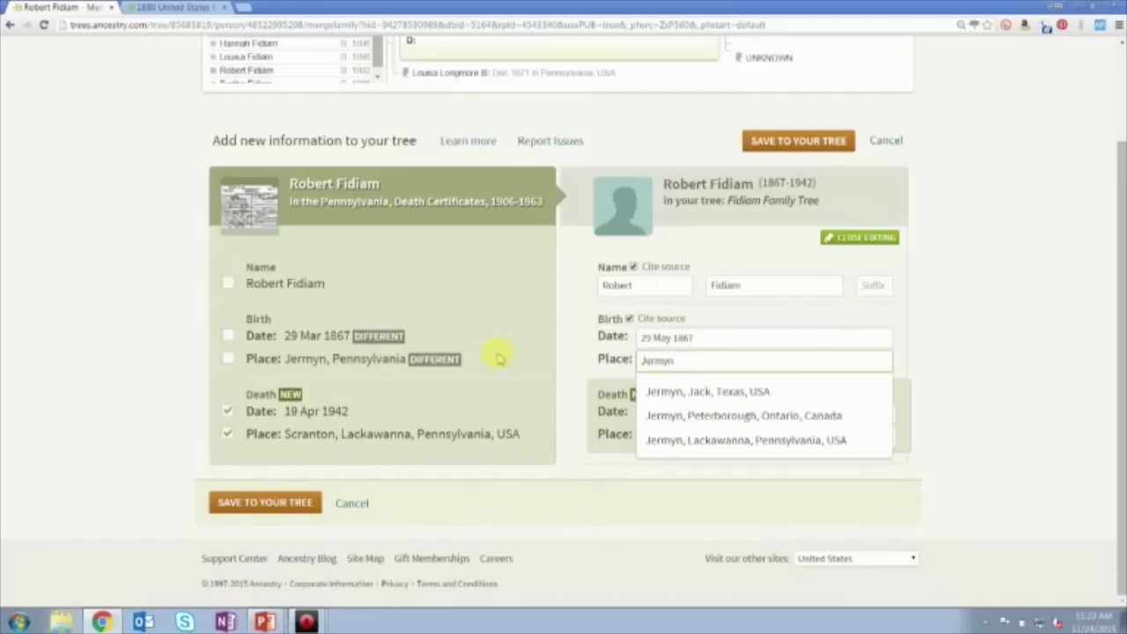
pyautogui.click(737, 440)
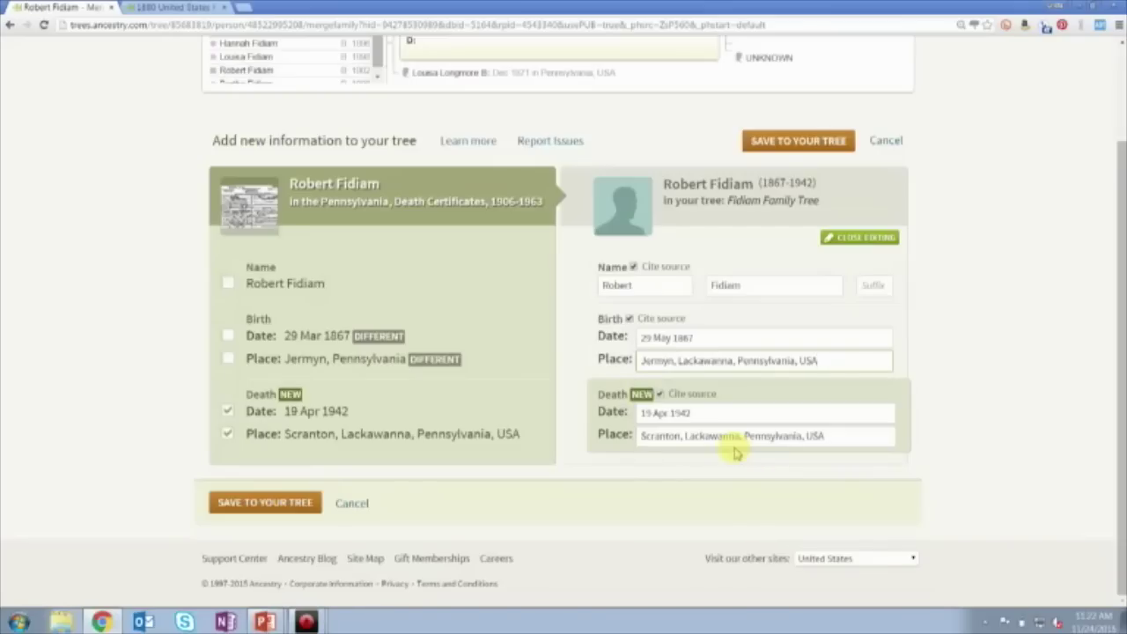
pyautogui.click(845, 437)
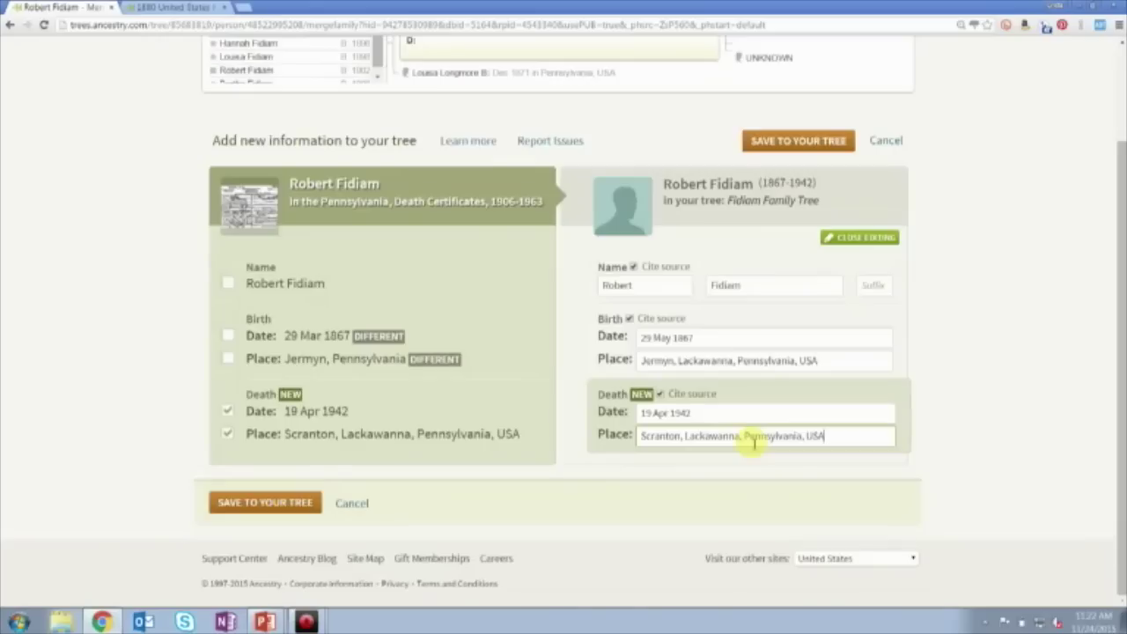
pyautogui.click(263, 509)
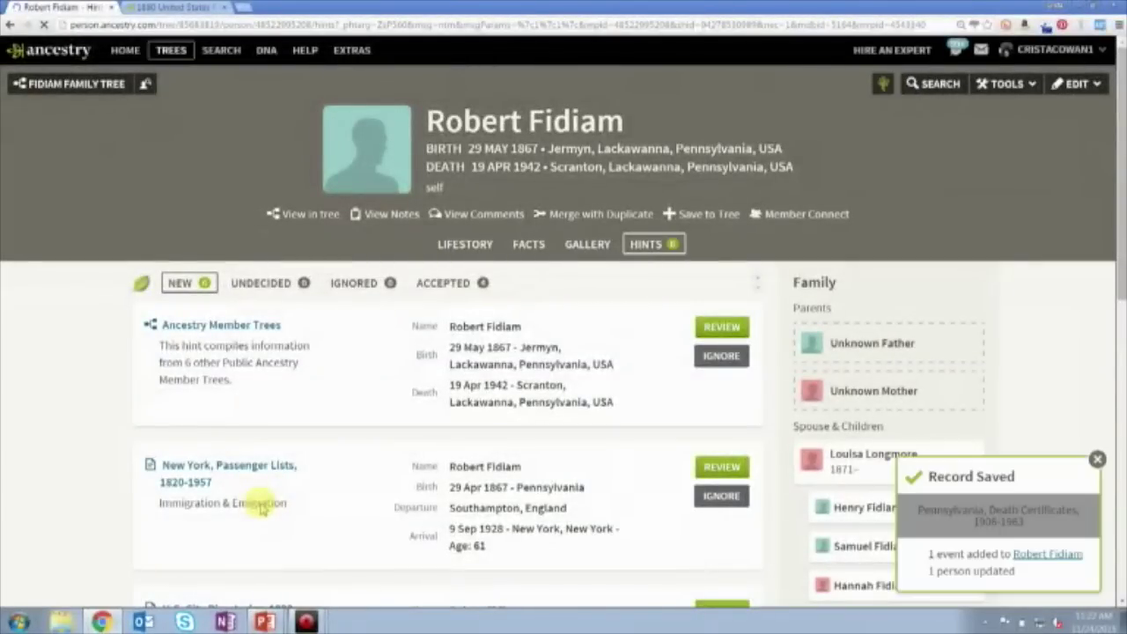
# Check the tree person's facts and sources, and return to the 1880 census record to examine its household members
pyautogui.click(539, 247)
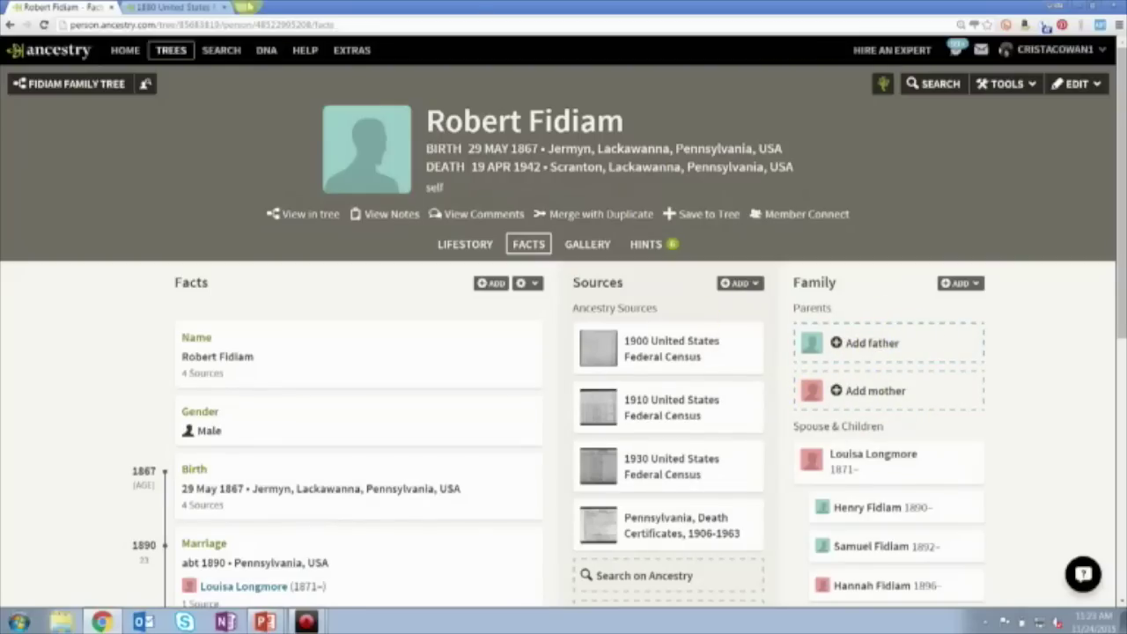
pyautogui.click(188, 8)
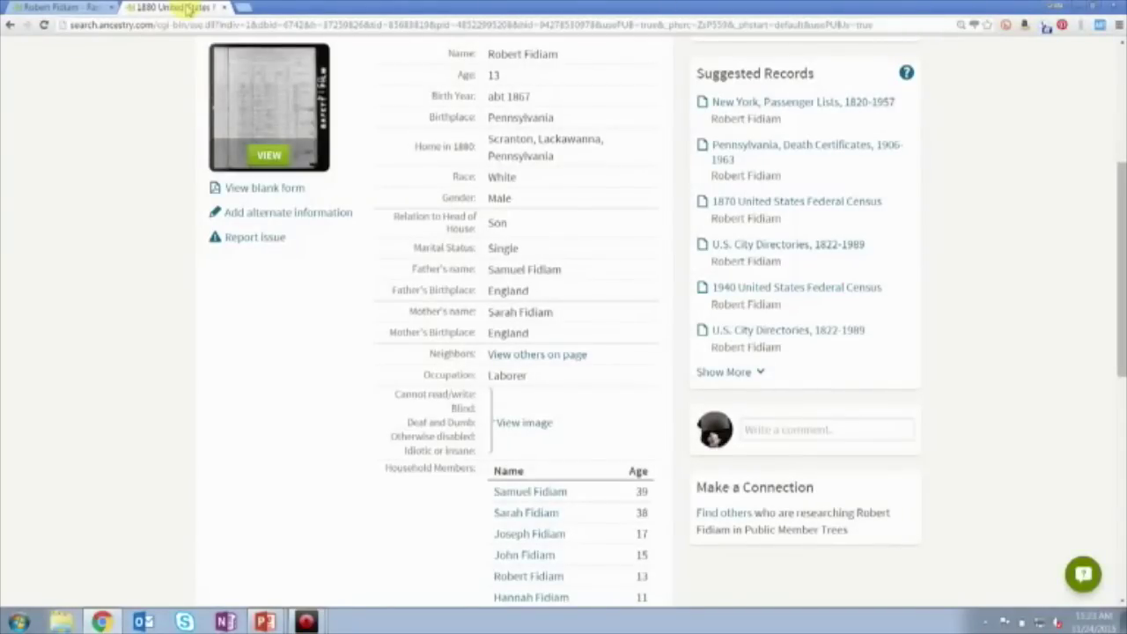
pyautogui.scroll(-2, 188, 9)
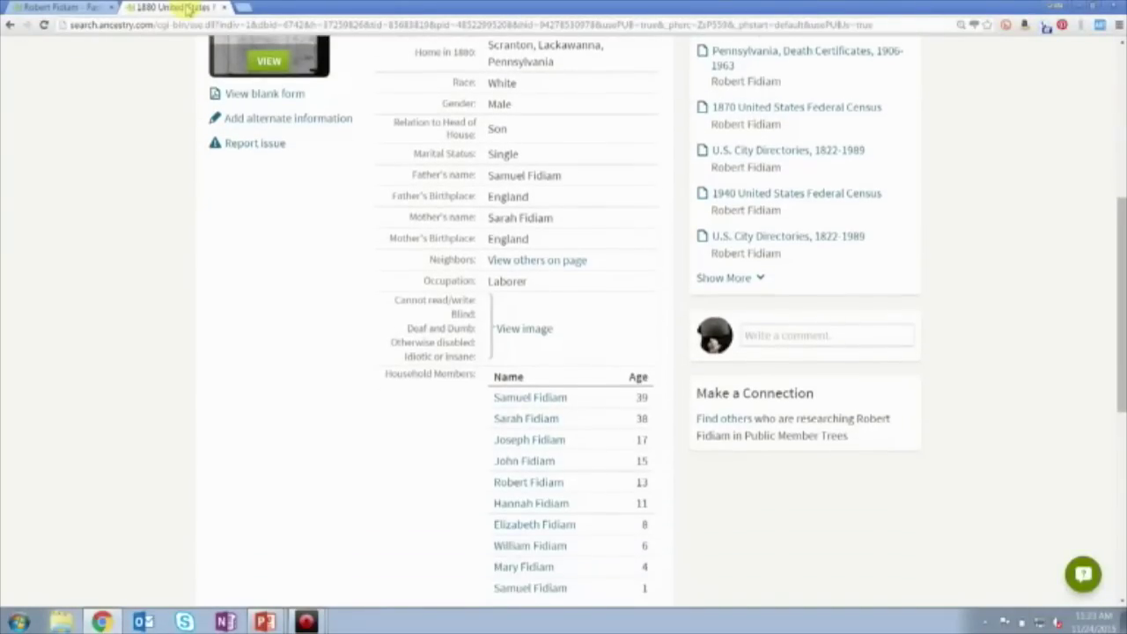
# Compare the 1880 United States Federal Census record with the tree person and accept it as a match
pyautogui.scroll(5, 187, 9)
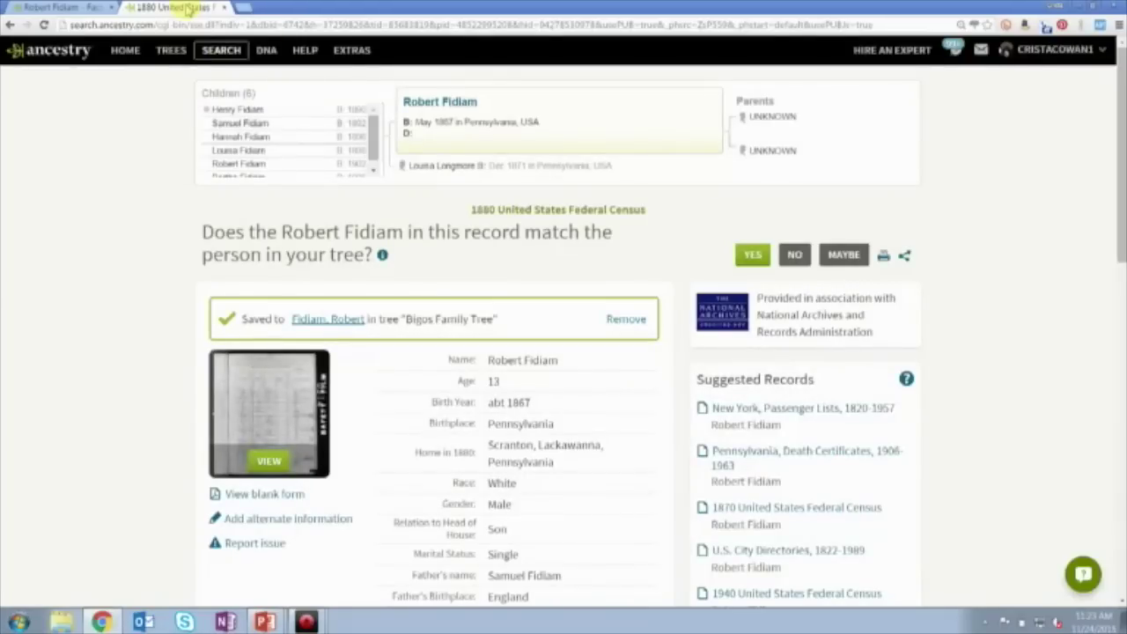
pyautogui.scroll(-5, 529, 414)
pyautogui.scroll(-1, 531, 425)
pyautogui.scroll(-1, 531, 424)
pyautogui.scroll(6, 528, 423)
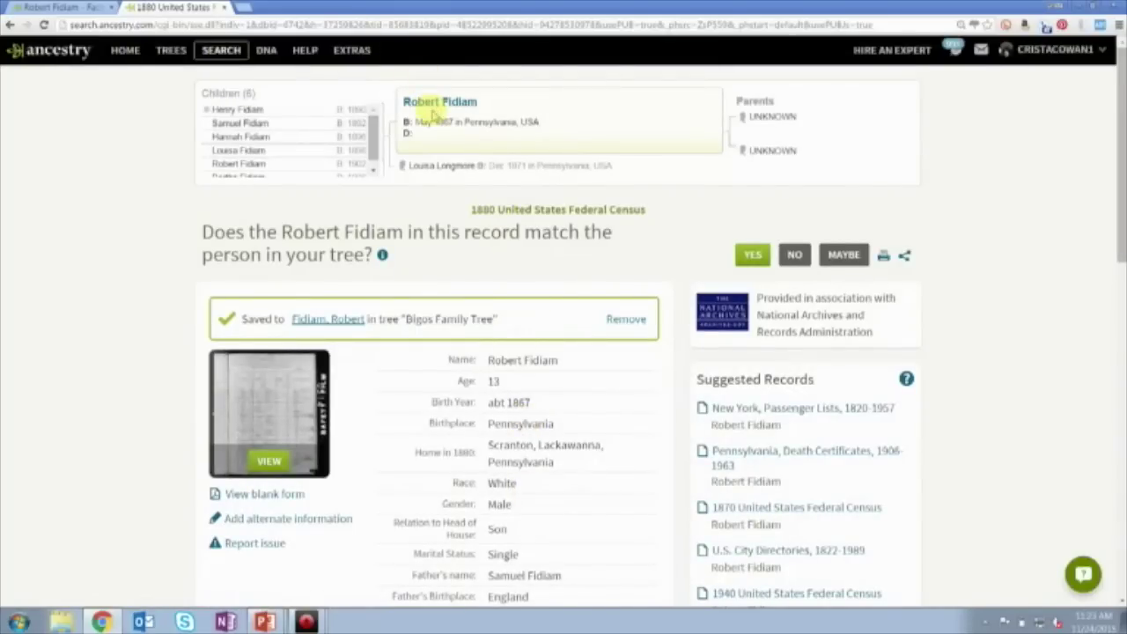
pyautogui.scroll(-5, 123, 247)
pyautogui.scroll(-5, 123, 248)
pyautogui.scroll(1, 115, 241)
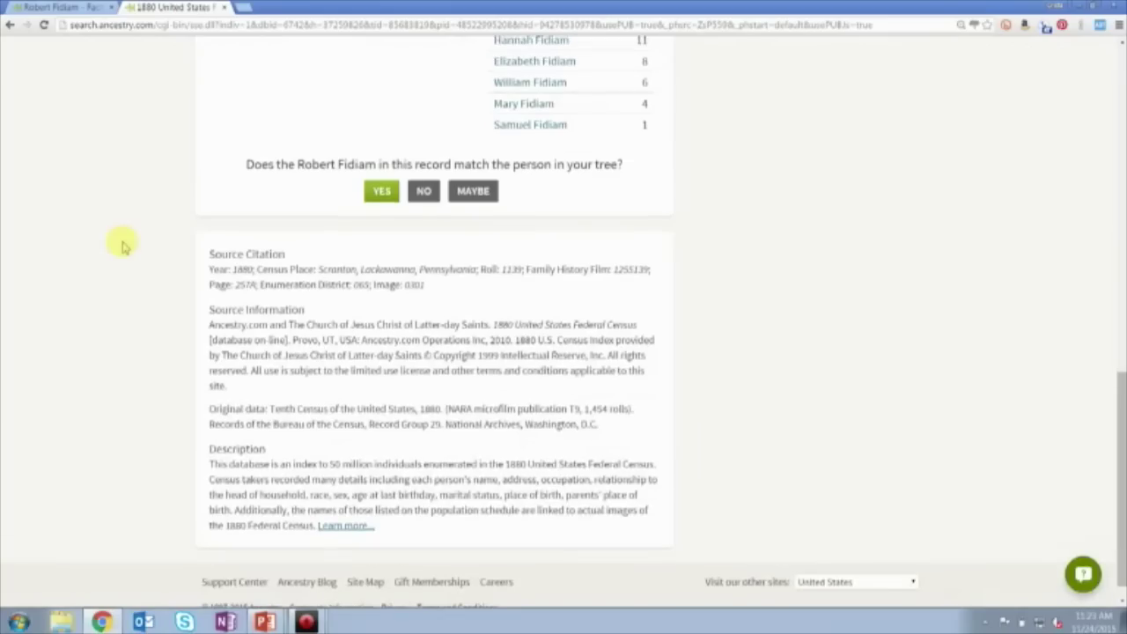
pyautogui.click(382, 191)
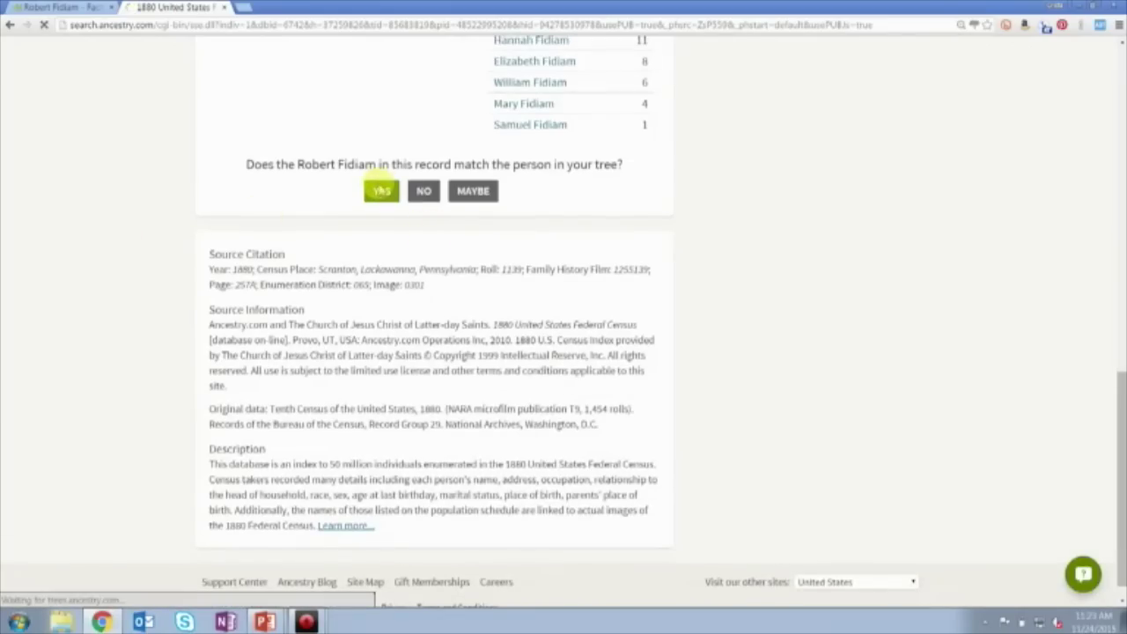
# Review the tree person's 1880 census facts and select the father to add as a new person
pyautogui.scroll(-3, 378, 186)
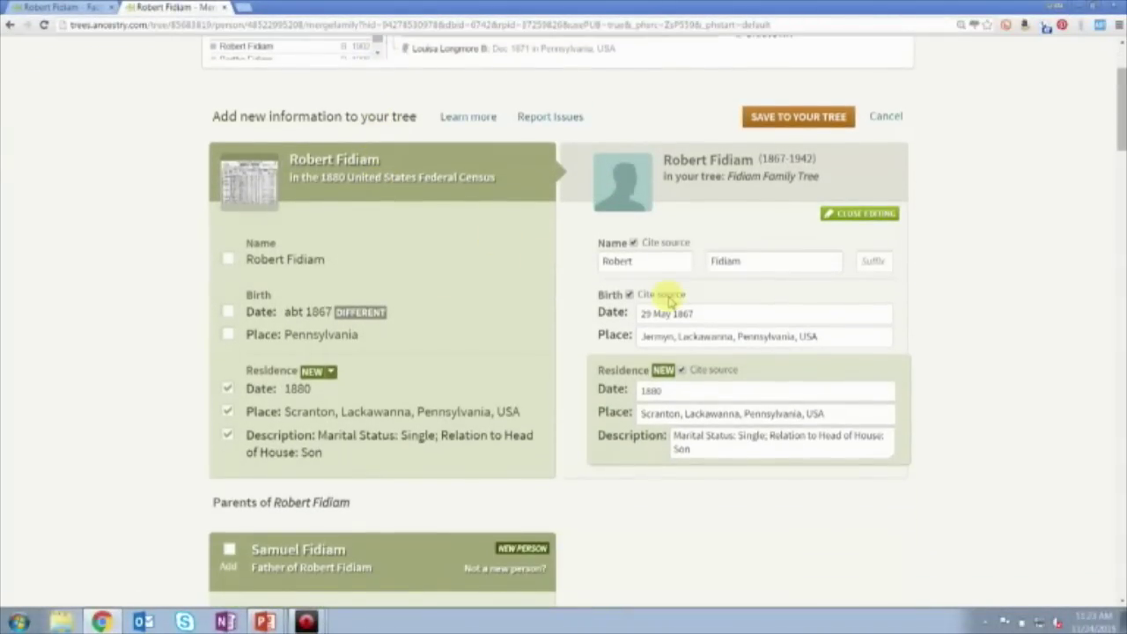
pyautogui.scroll(-3, 669, 299)
pyautogui.scroll(-3, 669, 298)
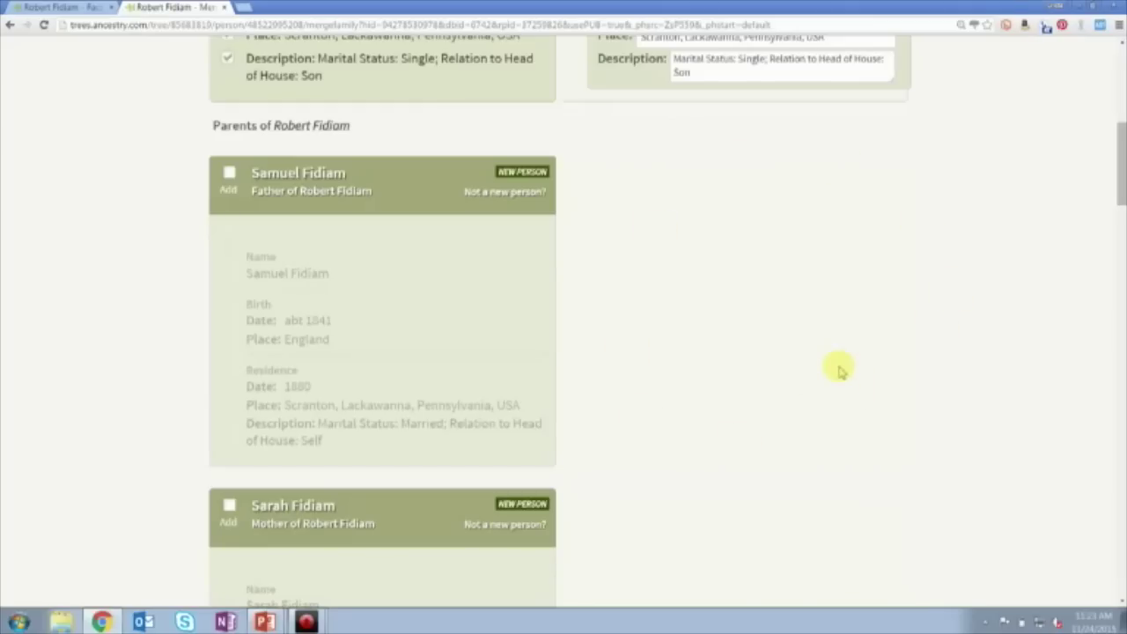
pyautogui.click(228, 174)
# Select the mother from the 1880 census as a new person and replace her married surname with her maiden name
pyautogui.scroll(-3, 188, 229)
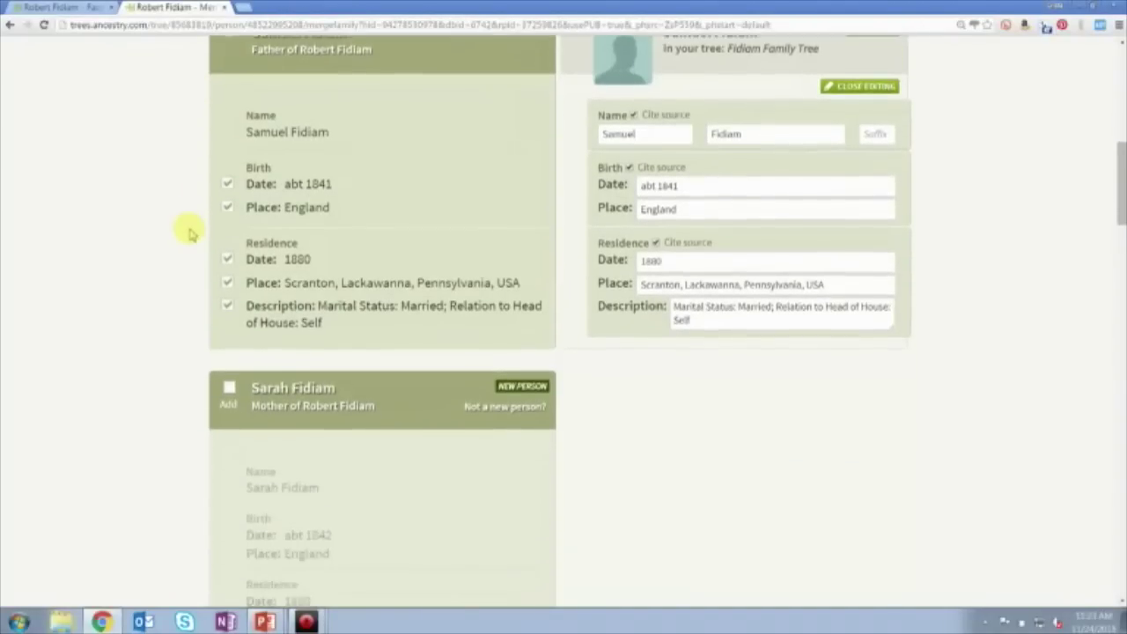
pyautogui.scroll(-1, 189, 230)
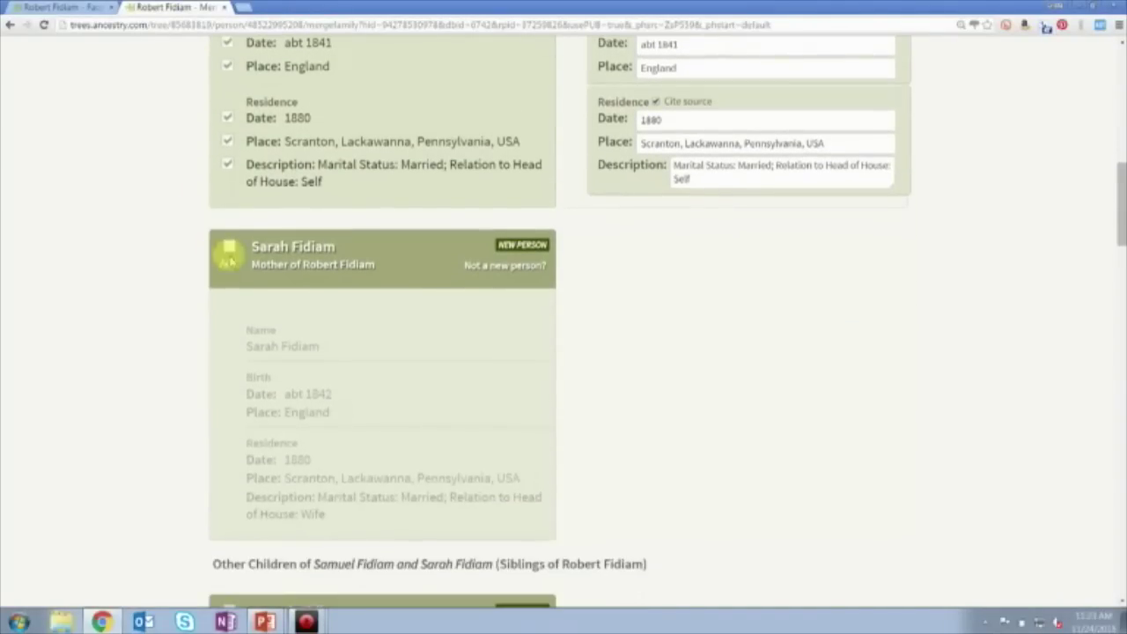
pyautogui.click(229, 247)
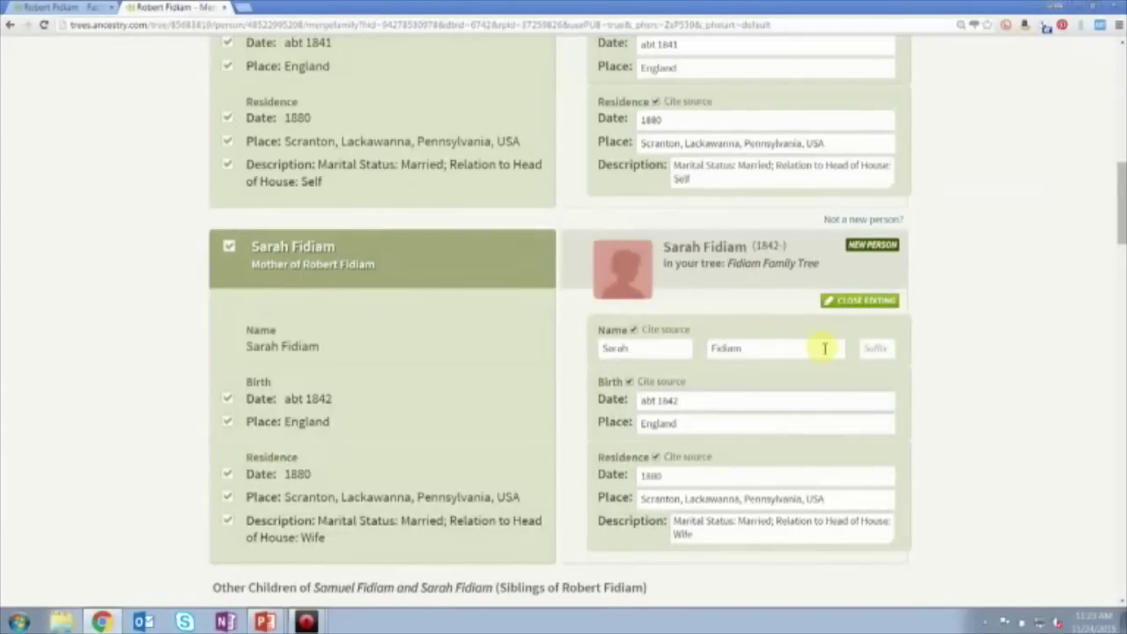
pyautogui.moveTo(790, 352); pyautogui.dragTo(678, 374)
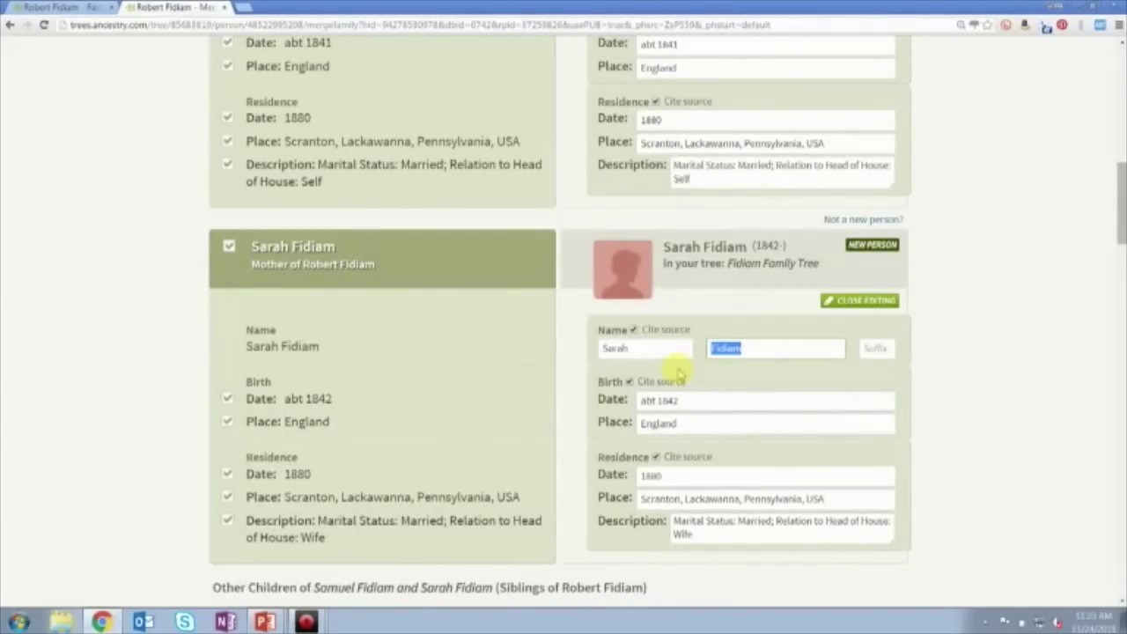
pyautogui.press('BackSpace')
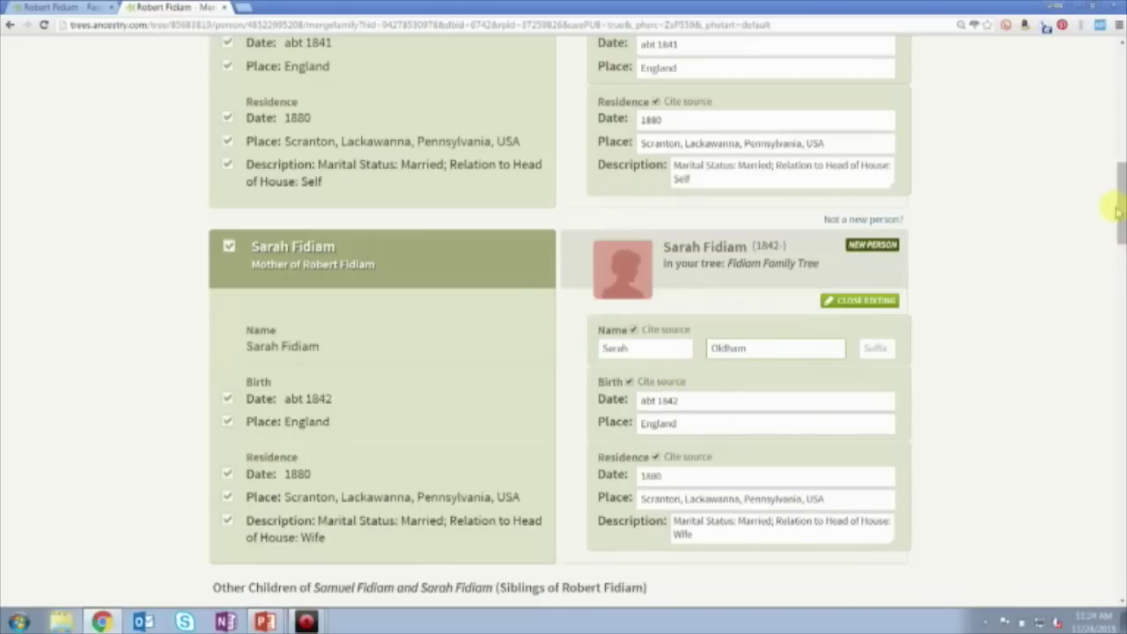
# Select the first three siblings listed in the 1880 census to add to the tree as new people
pyautogui.scroll(-5, 1118, 209)
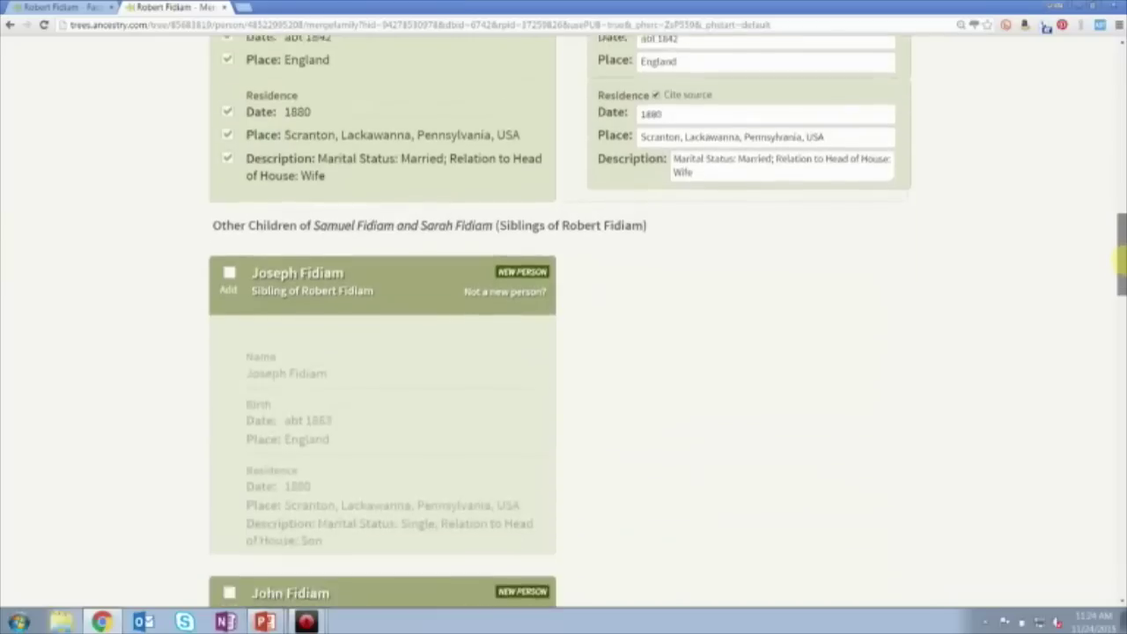
pyautogui.click(229, 170)
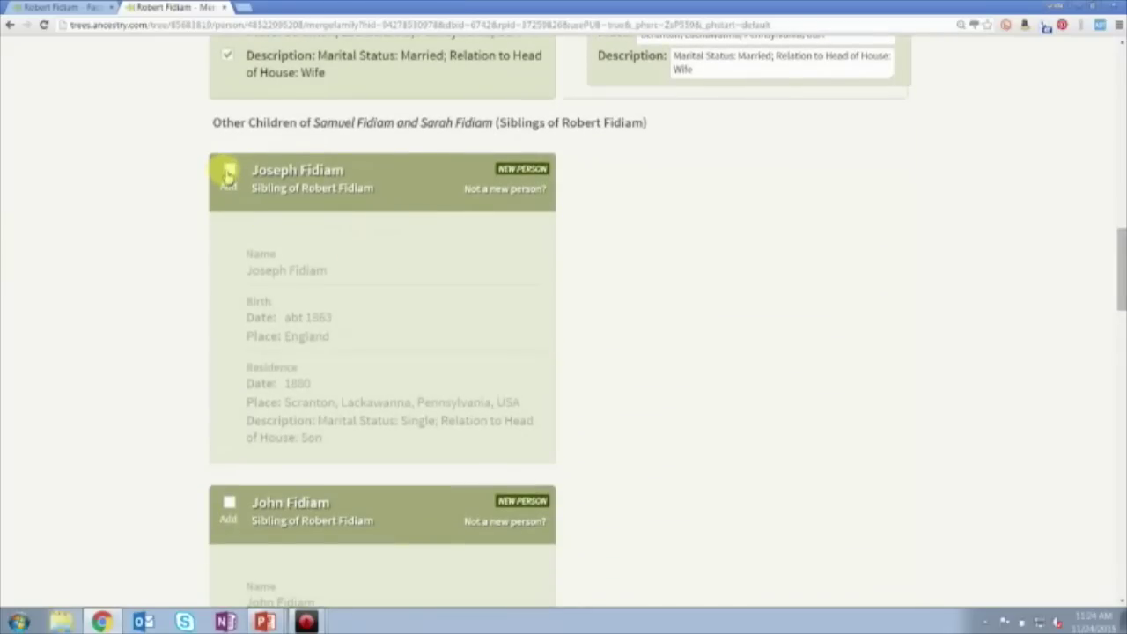
pyautogui.moveTo(1120, 268); pyautogui.dragTo(1120, 331)
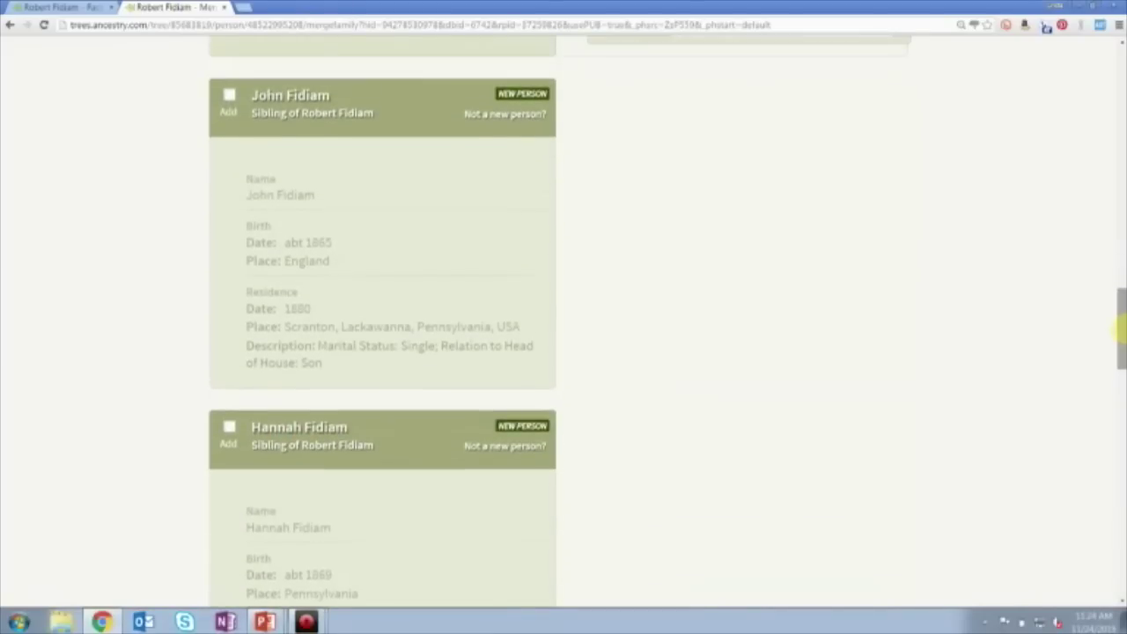
pyautogui.click(229, 98)
pyautogui.moveTo(1118, 302); pyautogui.dragTo(1120, 345)
pyautogui.click(229, 136)
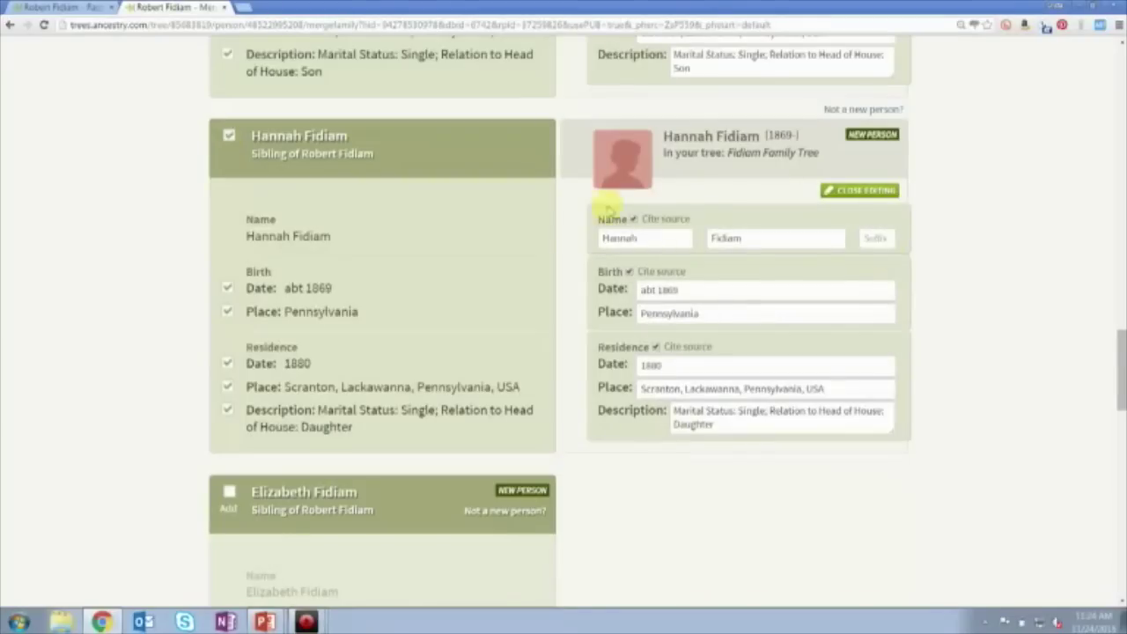
# Select the remaining four siblings as new people and save the 1880 census information to the tree
pyautogui.moveTo(1120, 365); pyautogui.dragTo(1119, 417)
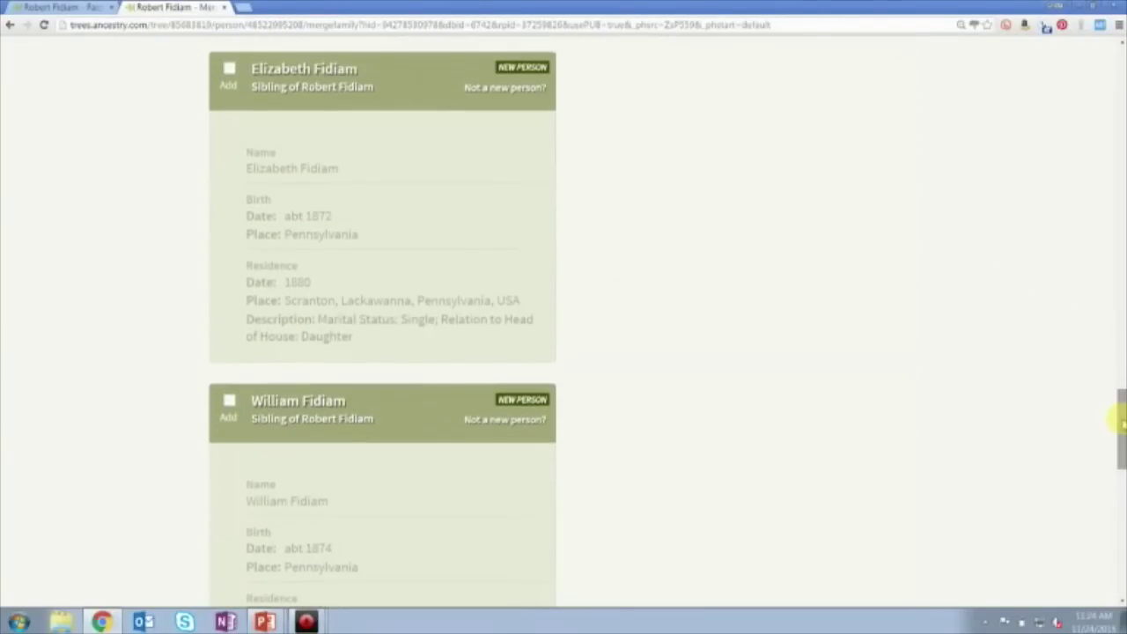
pyautogui.click(230, 70)
pyautogui.click(229, 424)
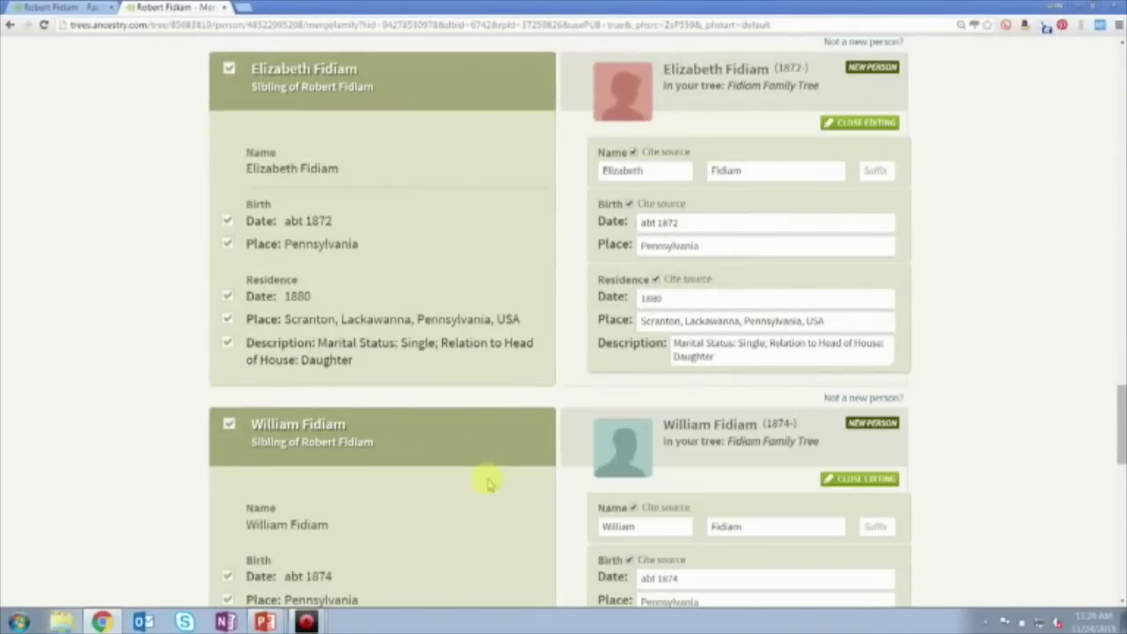
pyautogui.moveTo(1122, 427); pyautogui.dragTo(1122, 515)
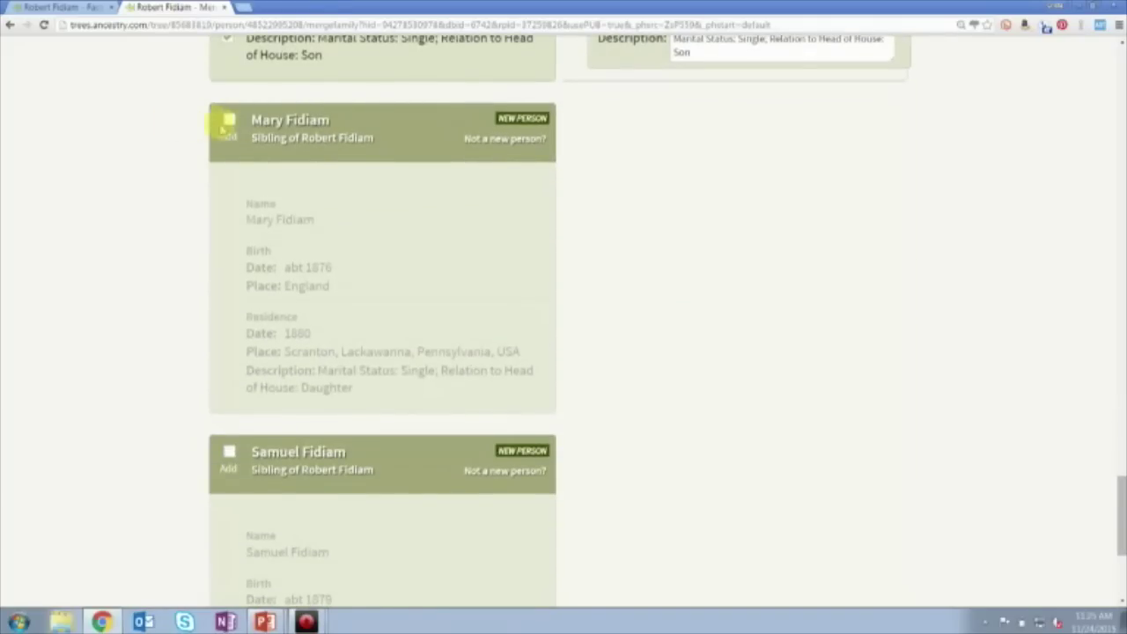
pyautogui.click(229, 121)
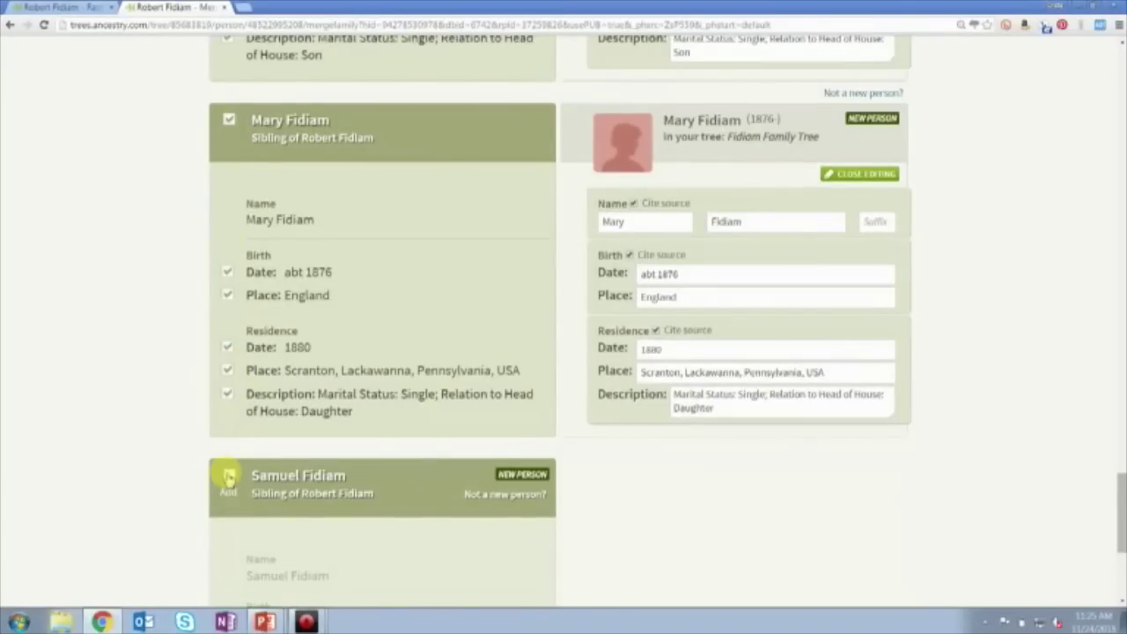
pyautogui.click(229, 477)
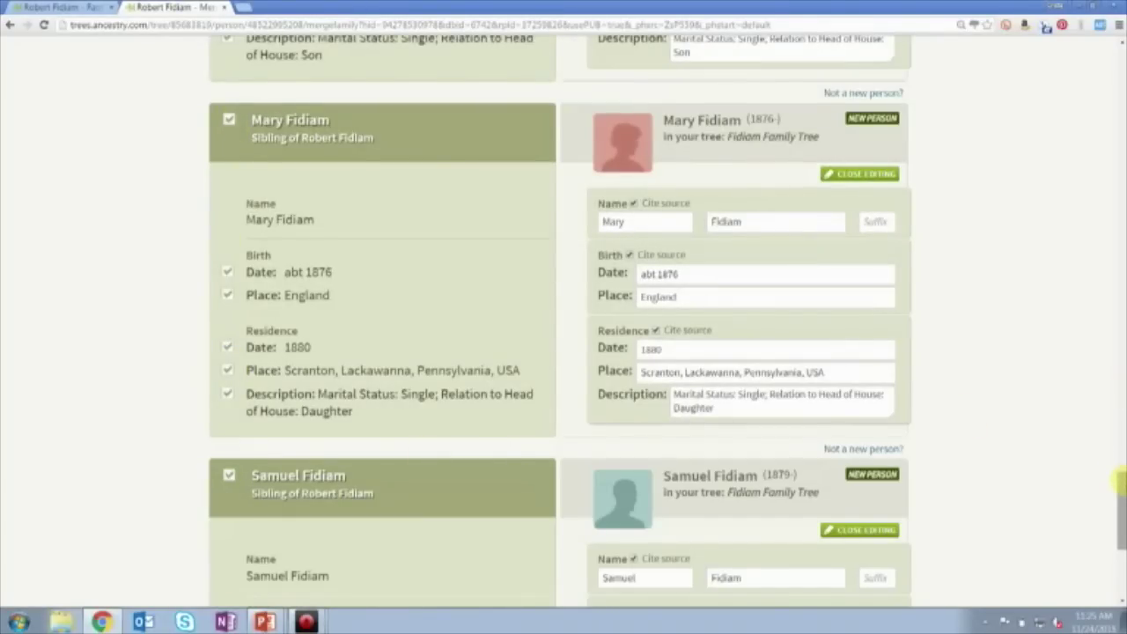
pyautogui.moveTo(1120, 482); pyautogui.dragTo(1120, 532)
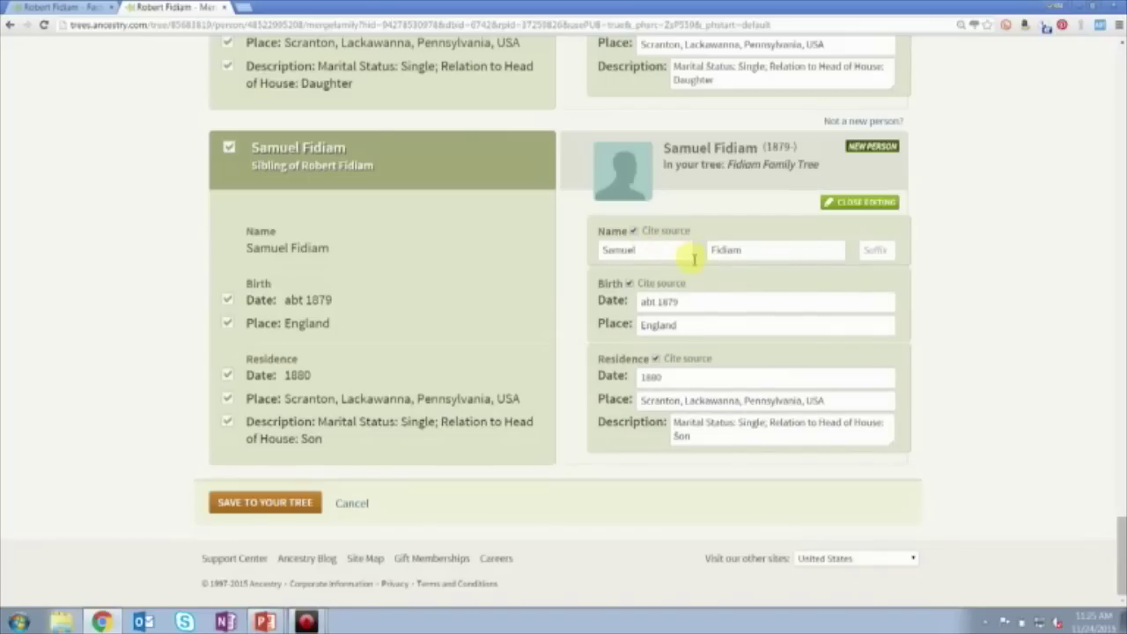
pyautogui.click(264, 506)
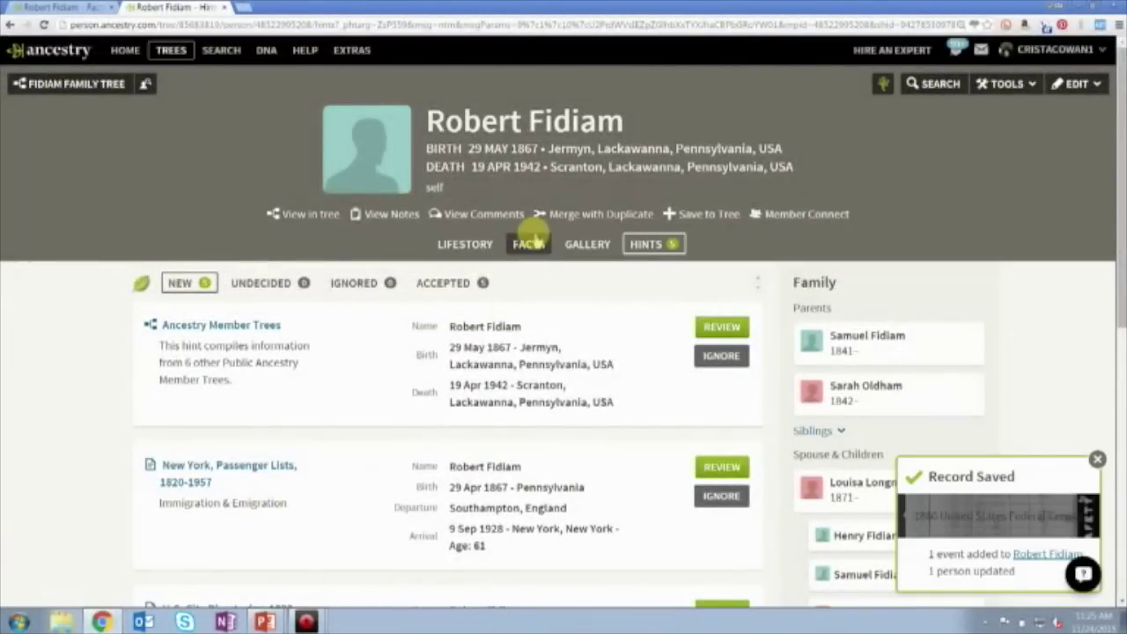
# Open the father's profile from the tree person's family and review his facts, sources, spouse and children
pyautogui.click(865, 346)
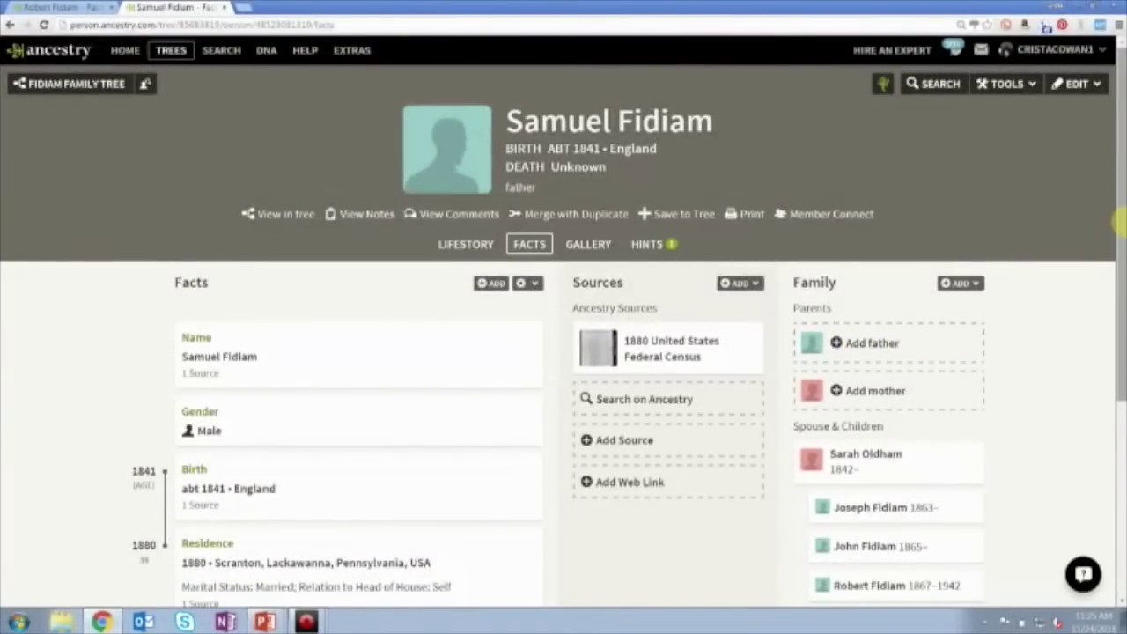
pyautogui.moveTo(1119, 218); pyautogui.dragTo(1120, 414)
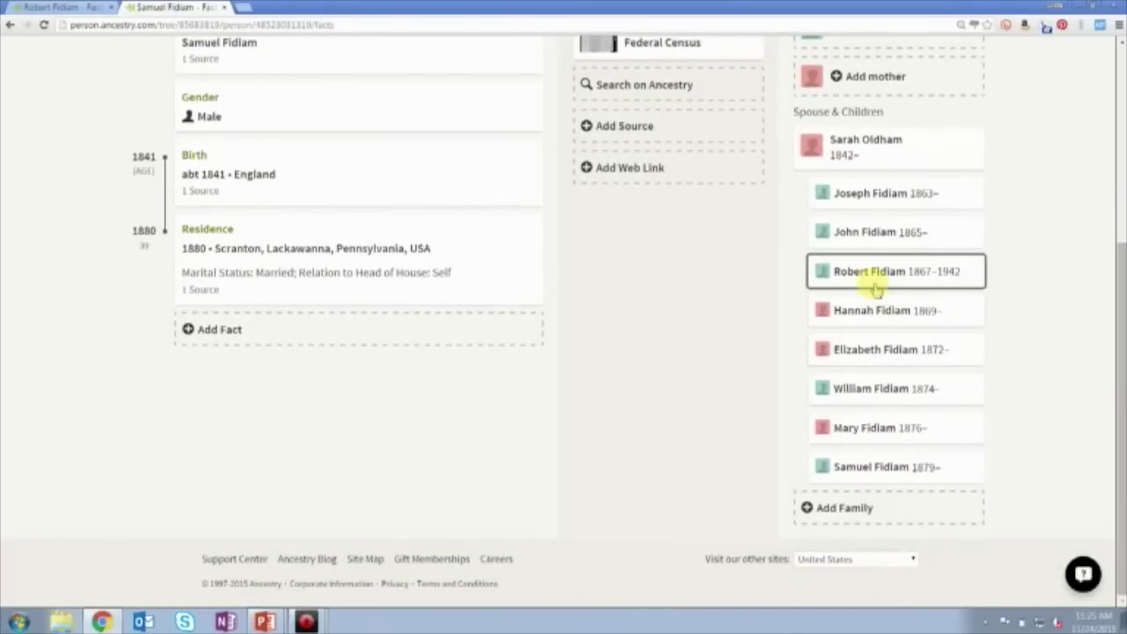
pyautogui.moveTo(1113, 353); pyautogui.dragTo(1100, 149)
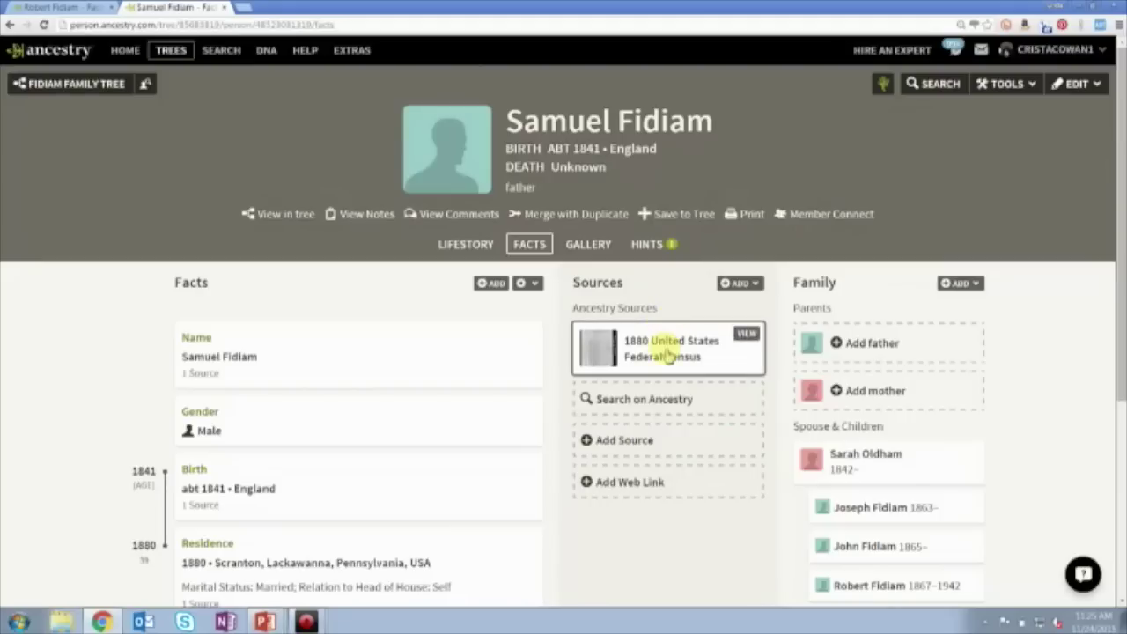
# Open the father's 1870 United States Federal Census hint, examine the original census image in a separate tab and close it
pyautogui.click(653, 245)
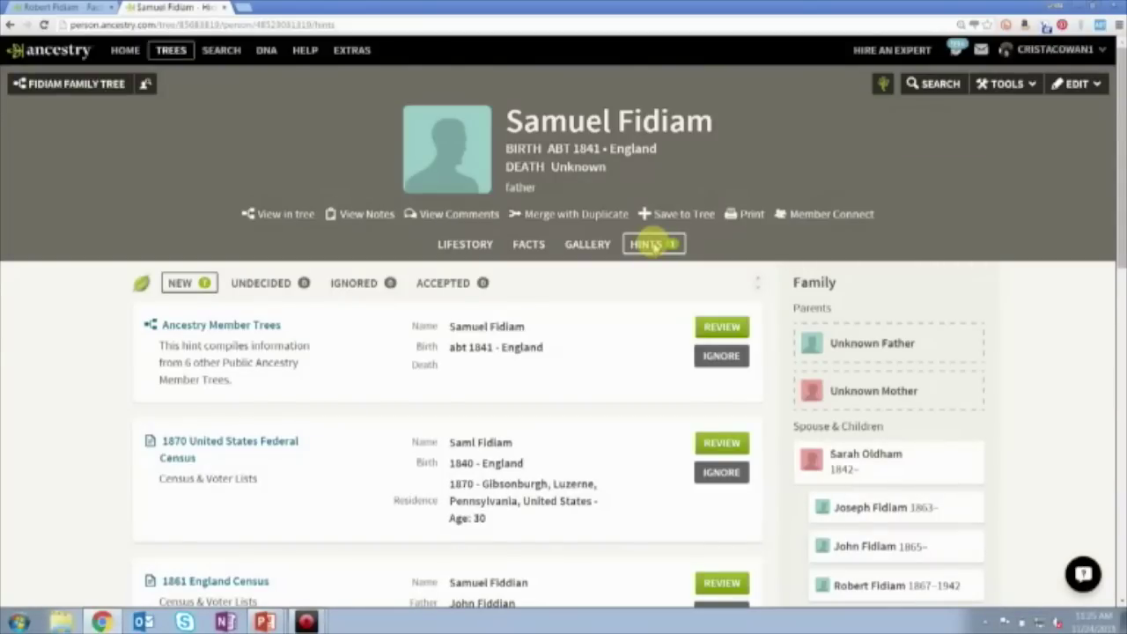
pyautogui.click(194, 447)
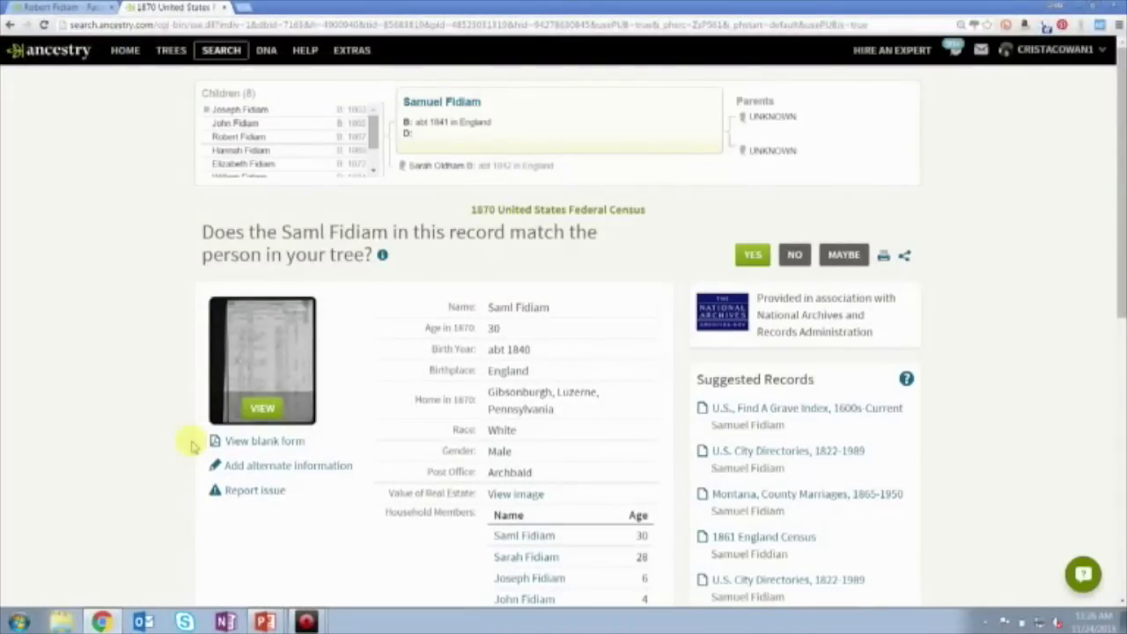
pyautogui.rightClick(254, 324)
pyautogui.click(276, 334)
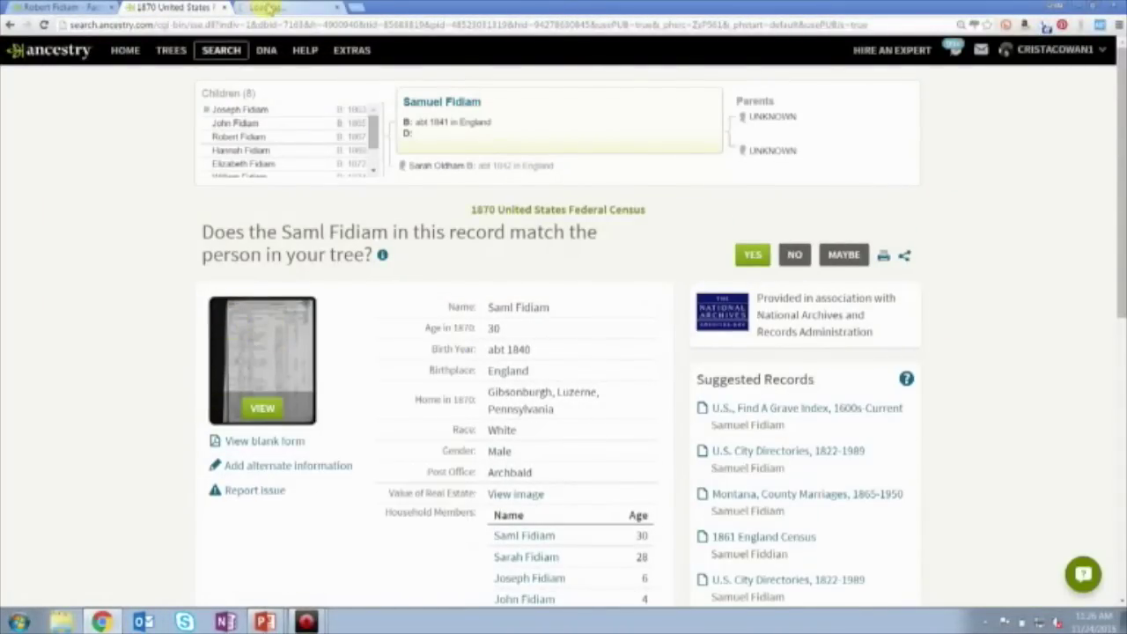
pyautogui.click(274, 9)
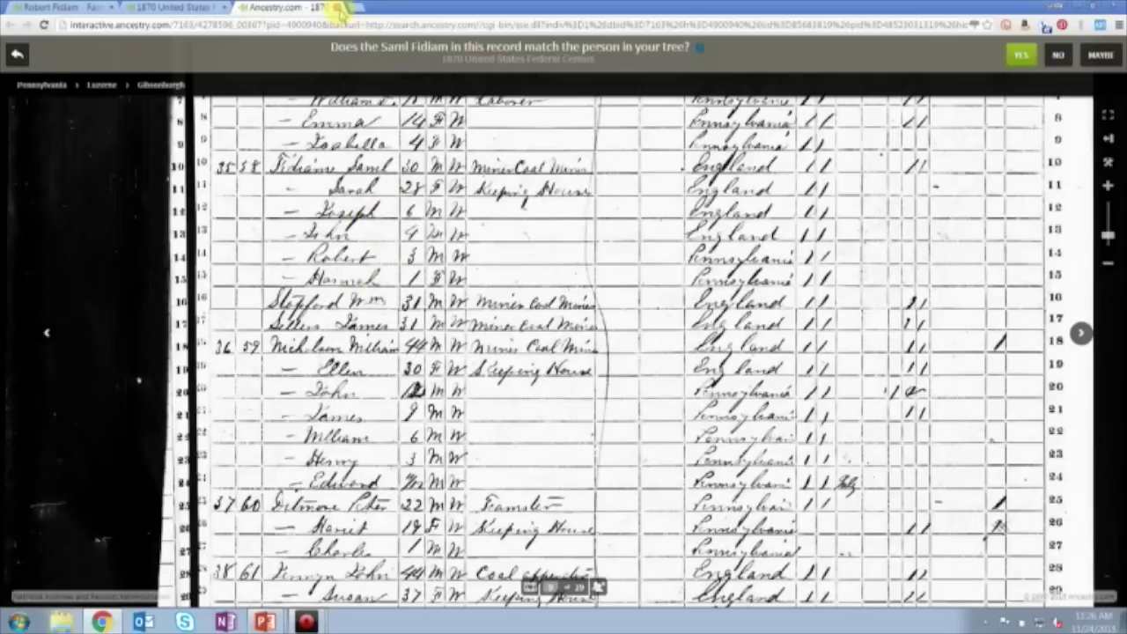
pyautogui.click(339, 7)
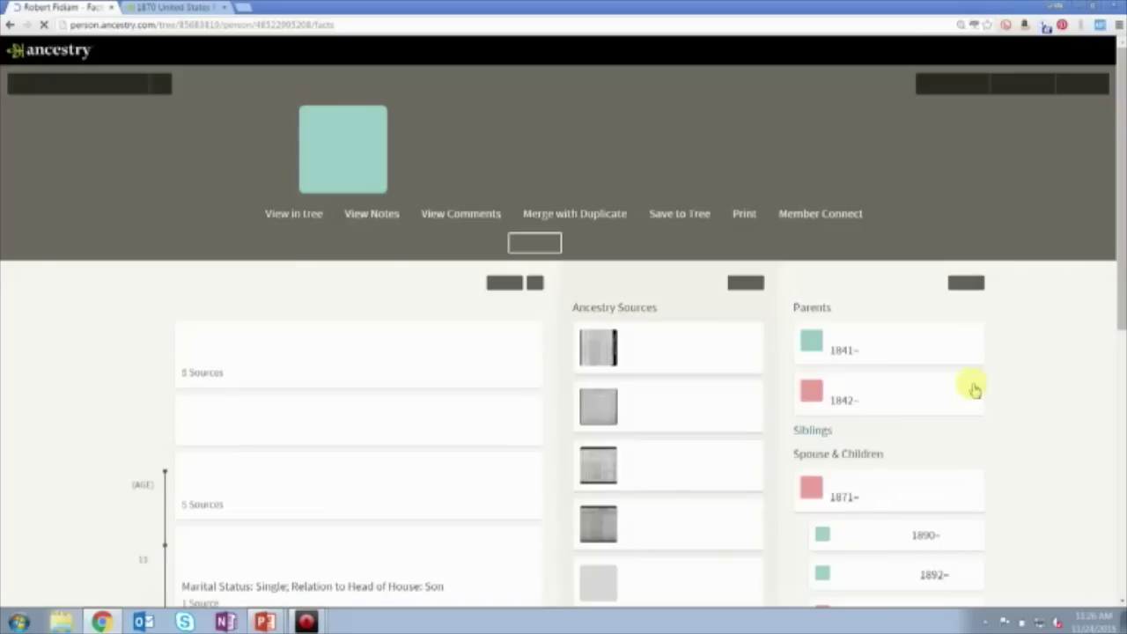
# Check the father's spouse and children in his tree profile and compare them with the 1870 census household members
pyautogui.click(883, 343)
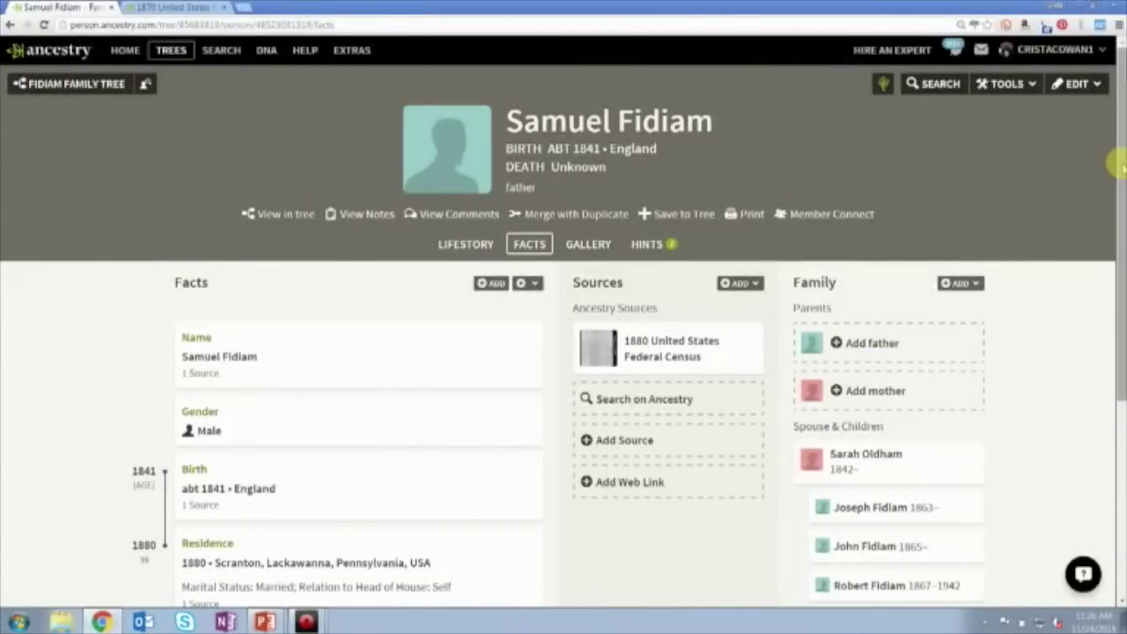
pyautogui.moveTo(1116, 187); pyautogui.dragTo(1118, 317)
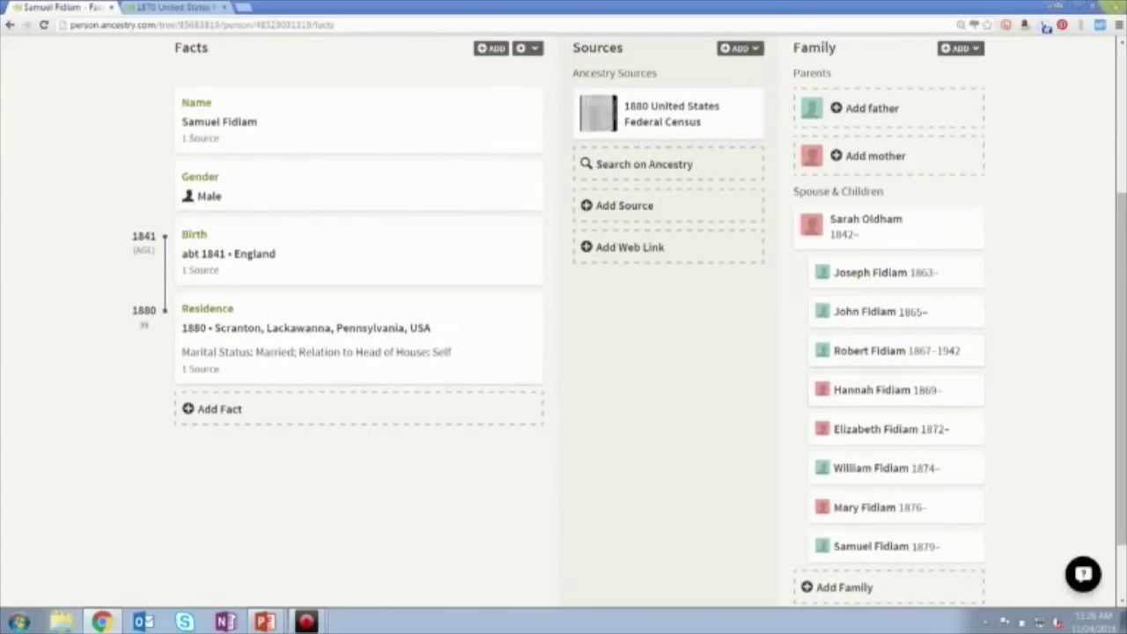
pyautogui.scroll(3, 1112, 78)
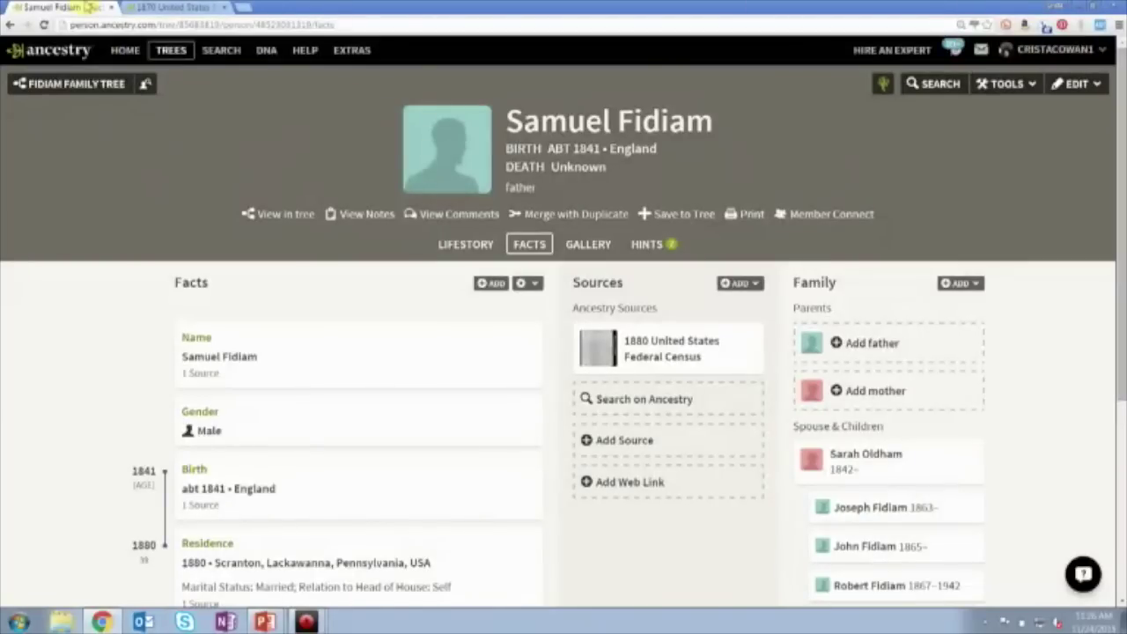
pyautogui.click(169, 8)
pyautogui.scroll(-2, 73, 242)
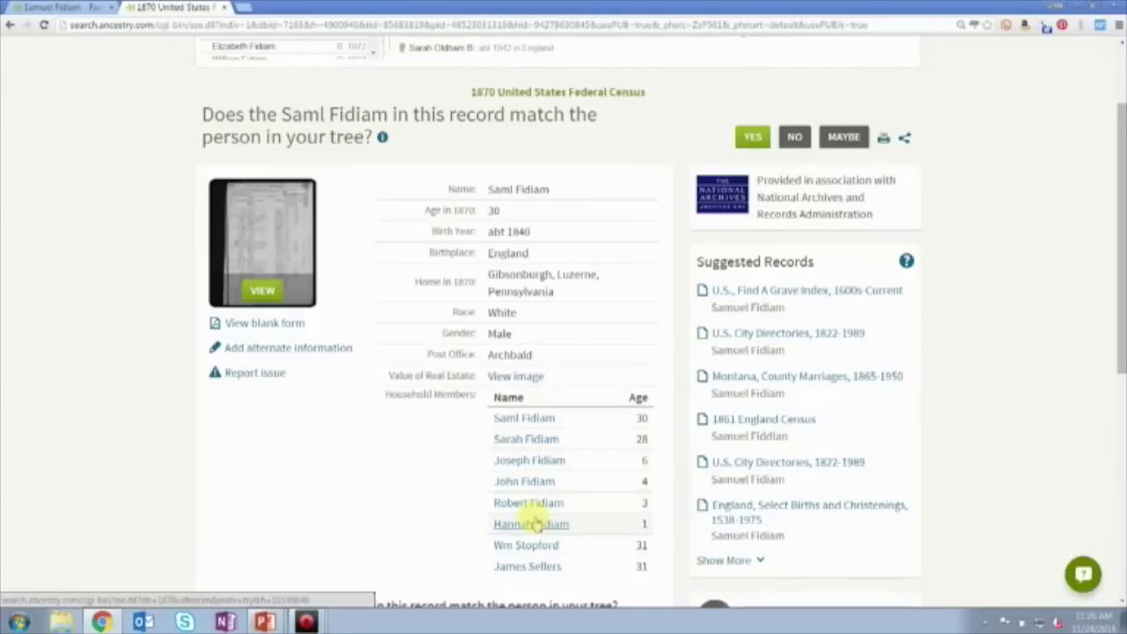
pyautogui.scroll(-1, 73, 449)
pyautogui.scroll(-1, 73, 450)
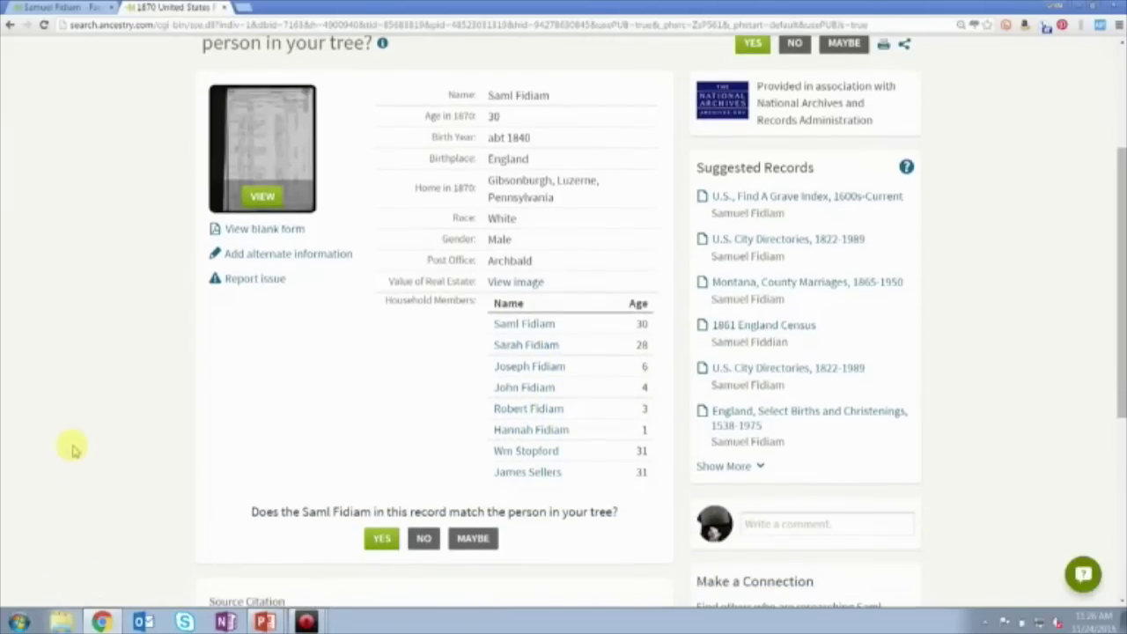
# Accept the 1870 census hint as a match for the father and save its residence information to the tree
pyautogui.scroll(-1, 73, 450)
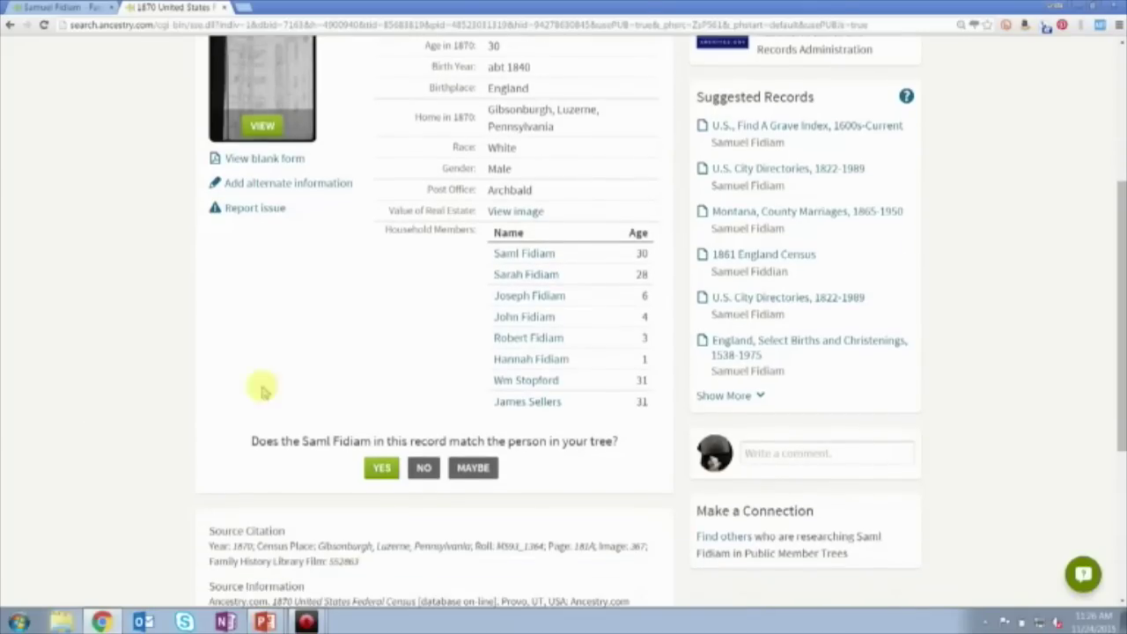
pyautogui.click(381, 470)
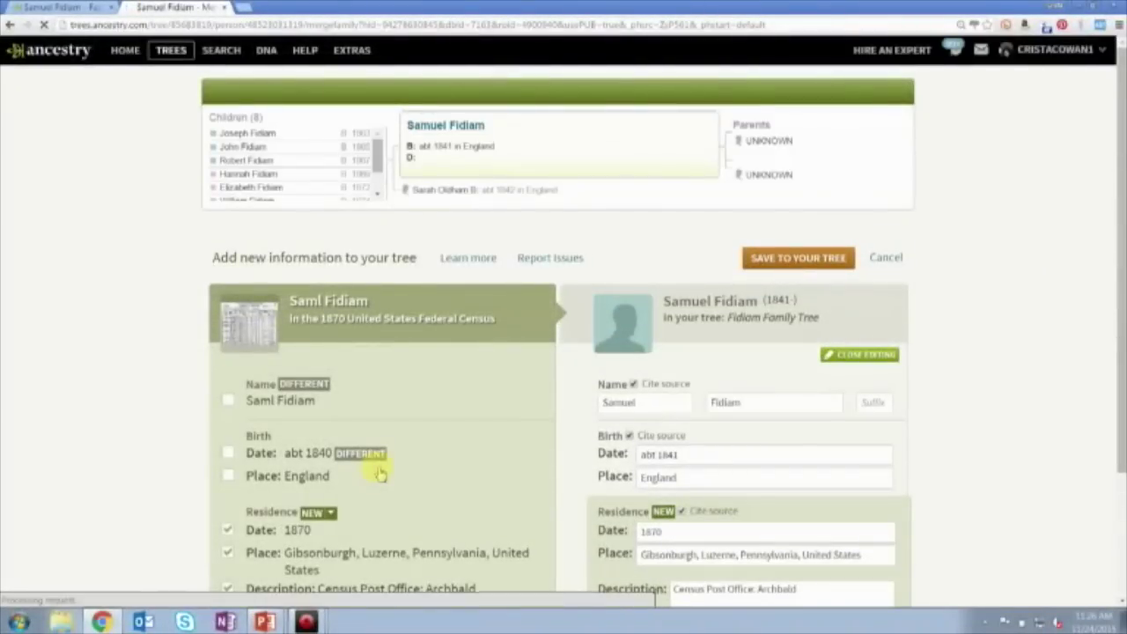
pyautogui.scroll(-3, 379, 472)
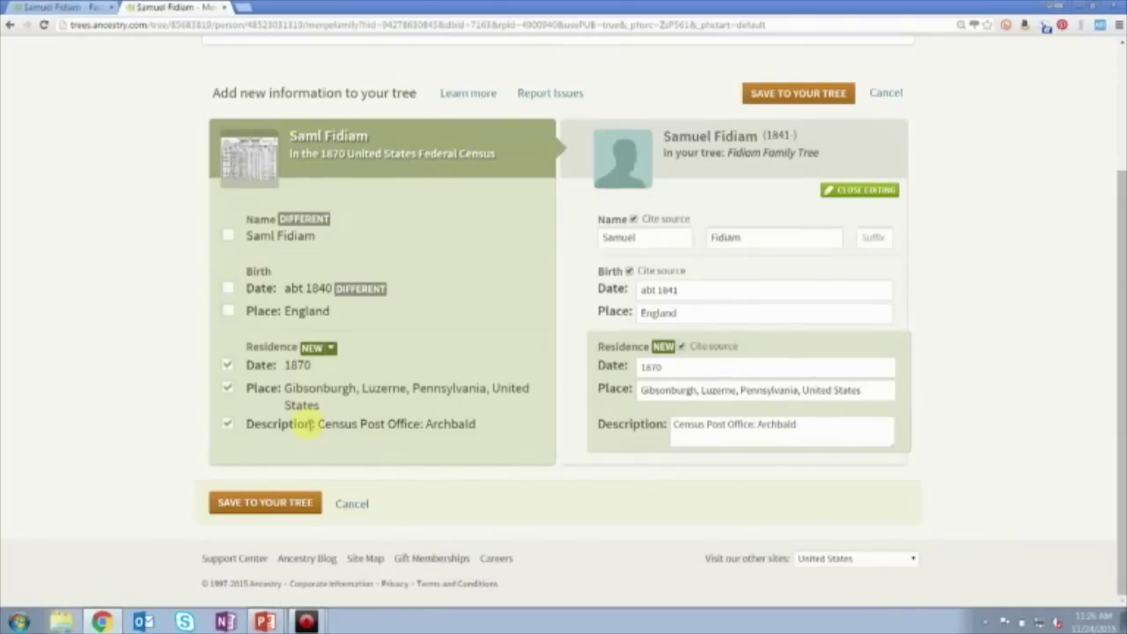
pyautogui.click(284, 506)
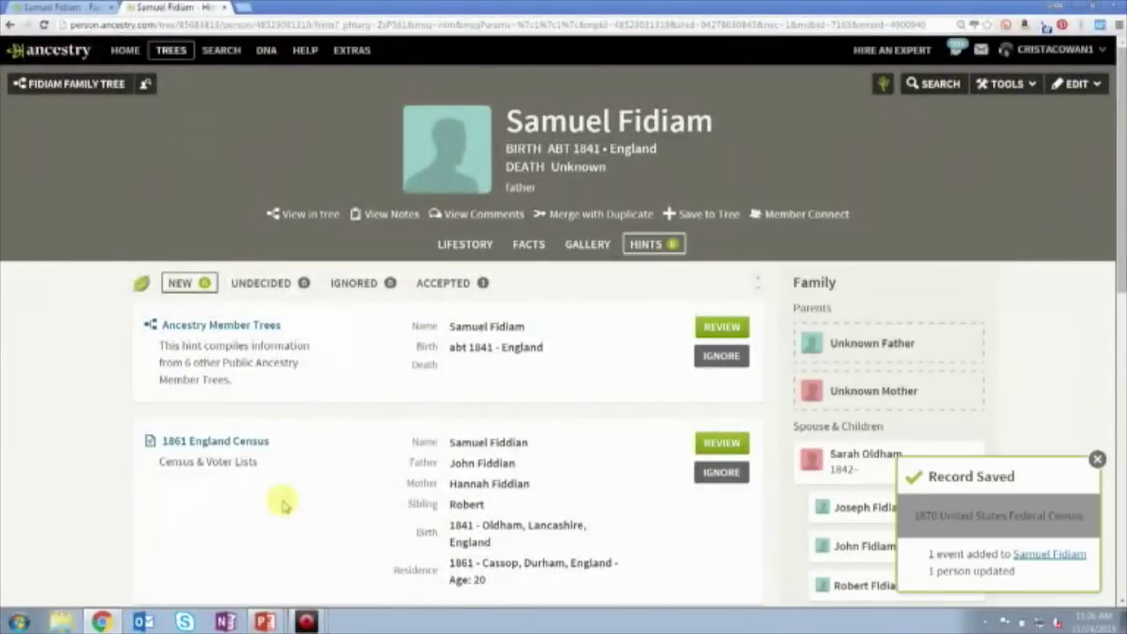
# Open the full 1870 United States Federal Census record from the father's attached sources and bring up its household members
pyautogui.click(519, 246)
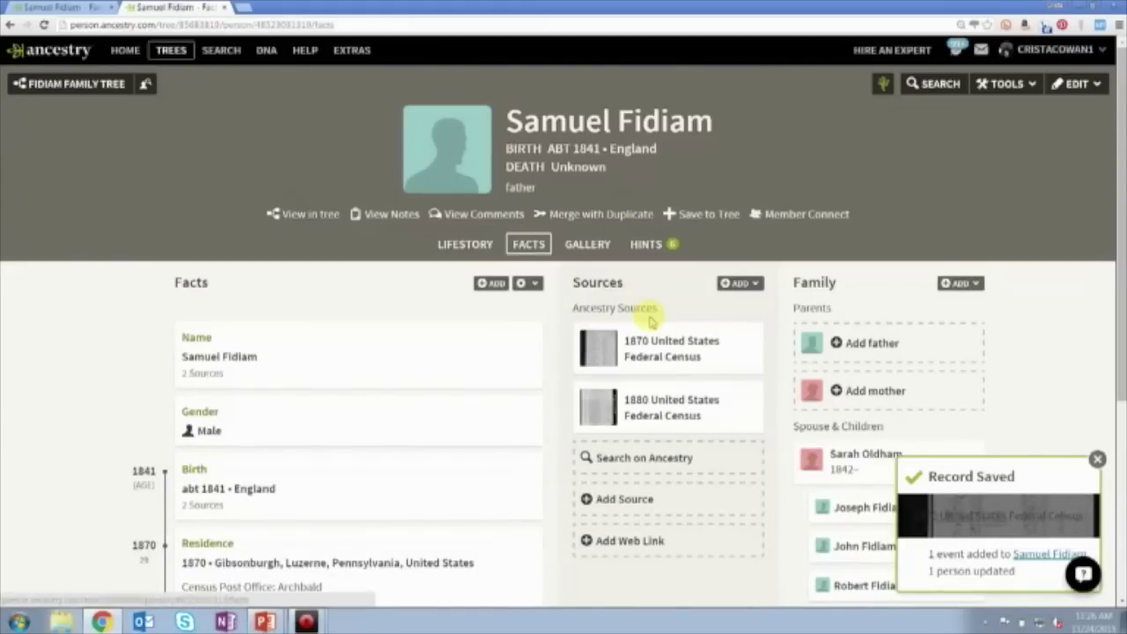
pyautogui.click(662, 355)
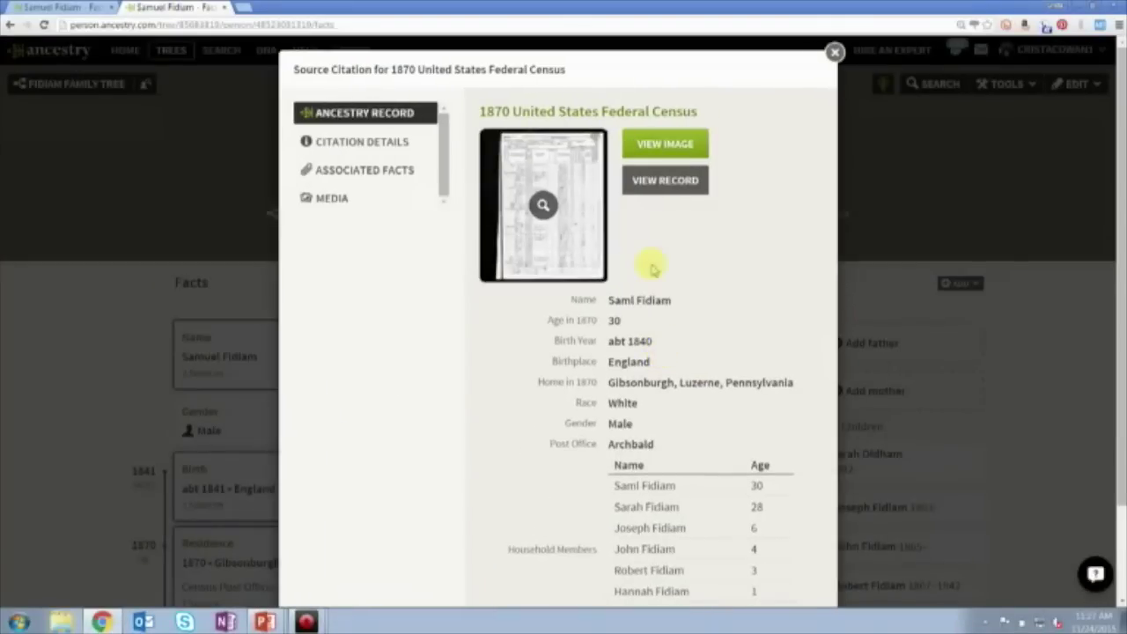
pyautogui.click(665, 180)
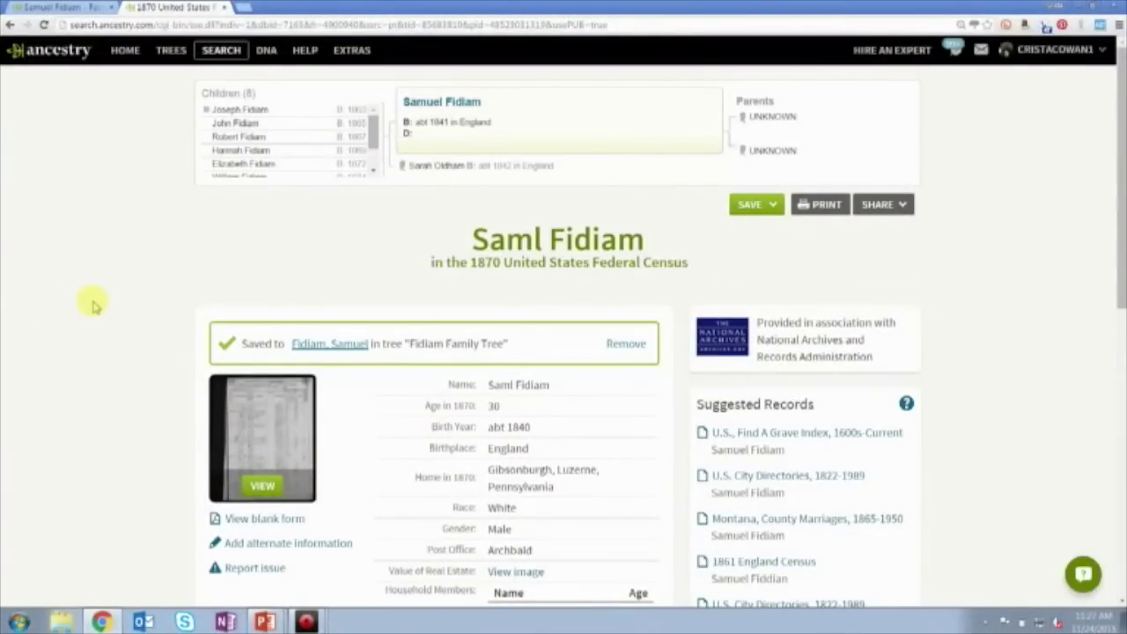
pyautogui.scroll(-3, 95, 306)
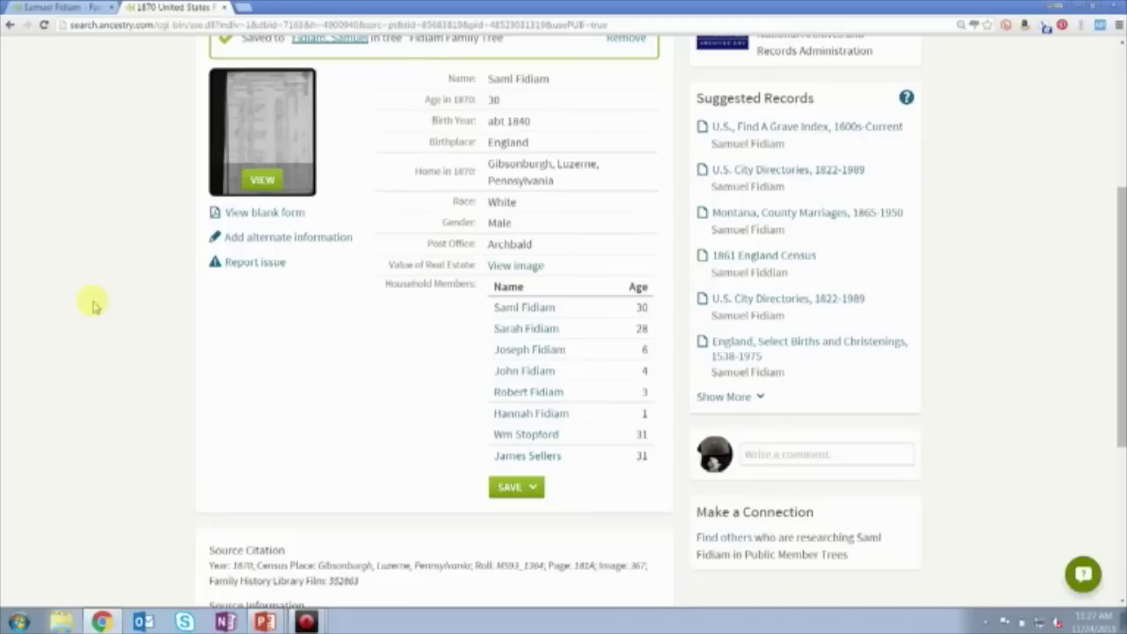
# Open the 1870 census records of the father's wife and their four children in separate tabs from the household list
pyautogui.rightClick(538, 336)
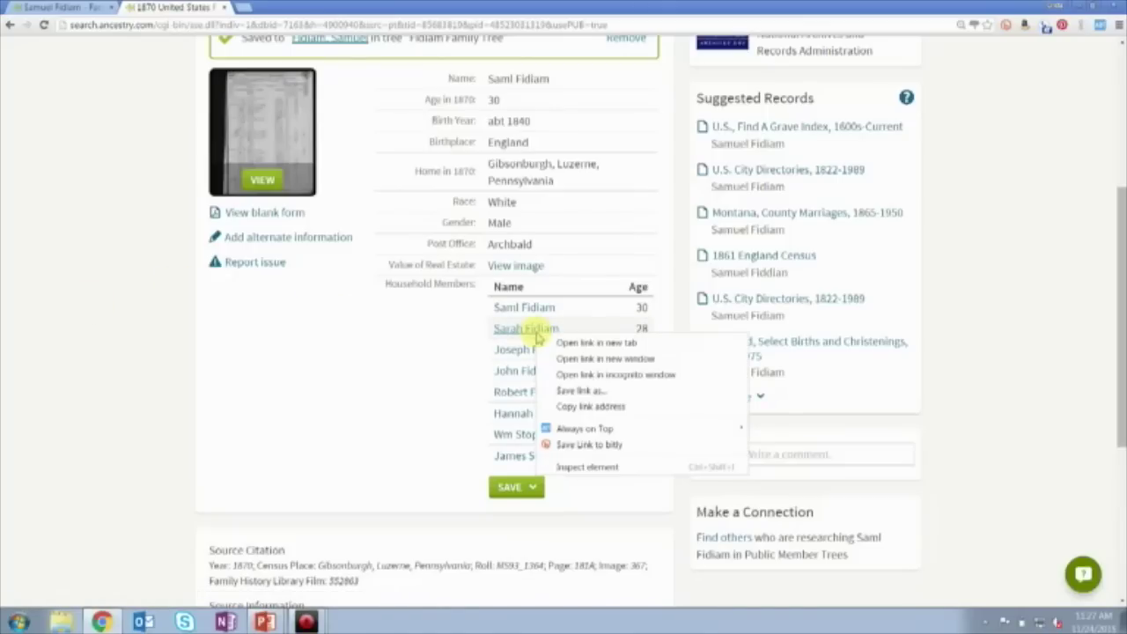
pyautogui.click(570, 343)
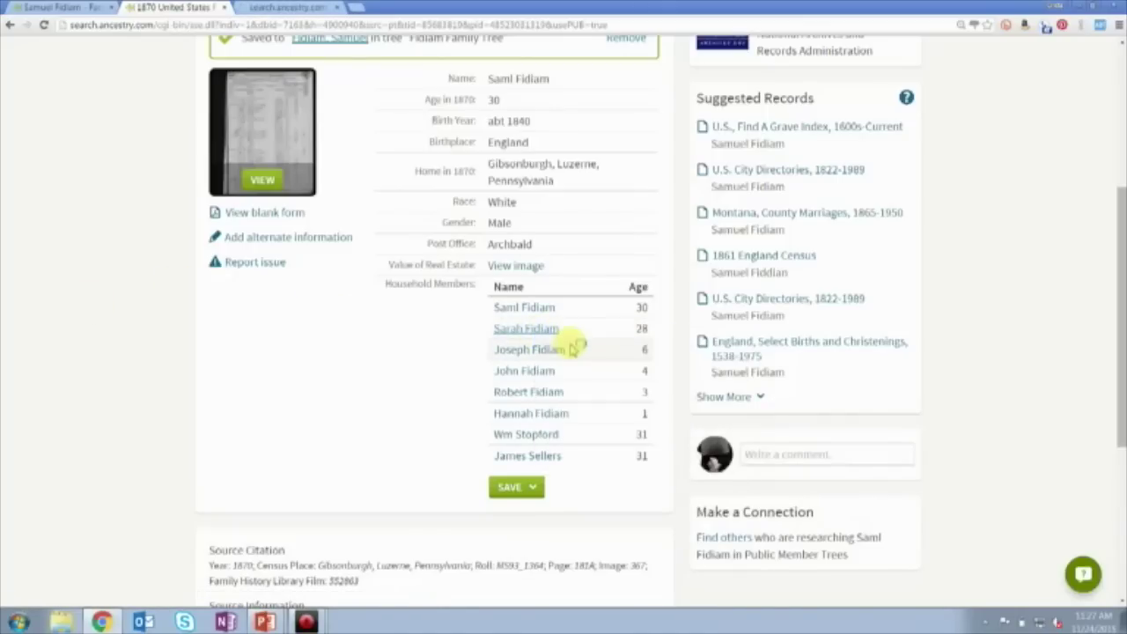
pyautogui.rightClick(552, 350)
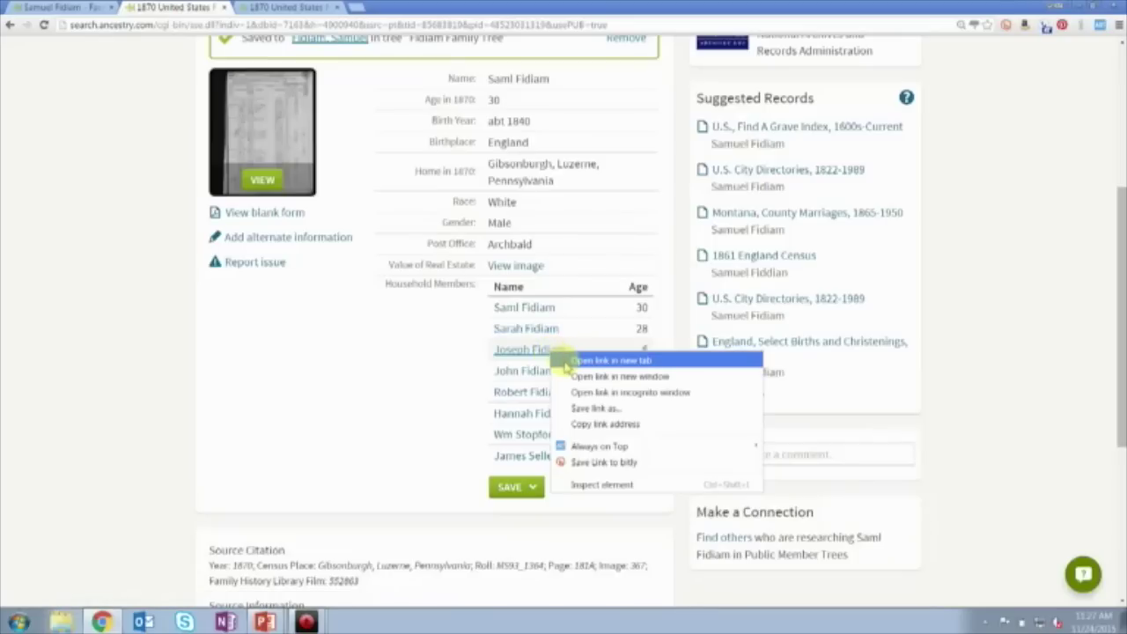
pyautogui.click(566, 361)
pyautogui.rightClick(545, 376)
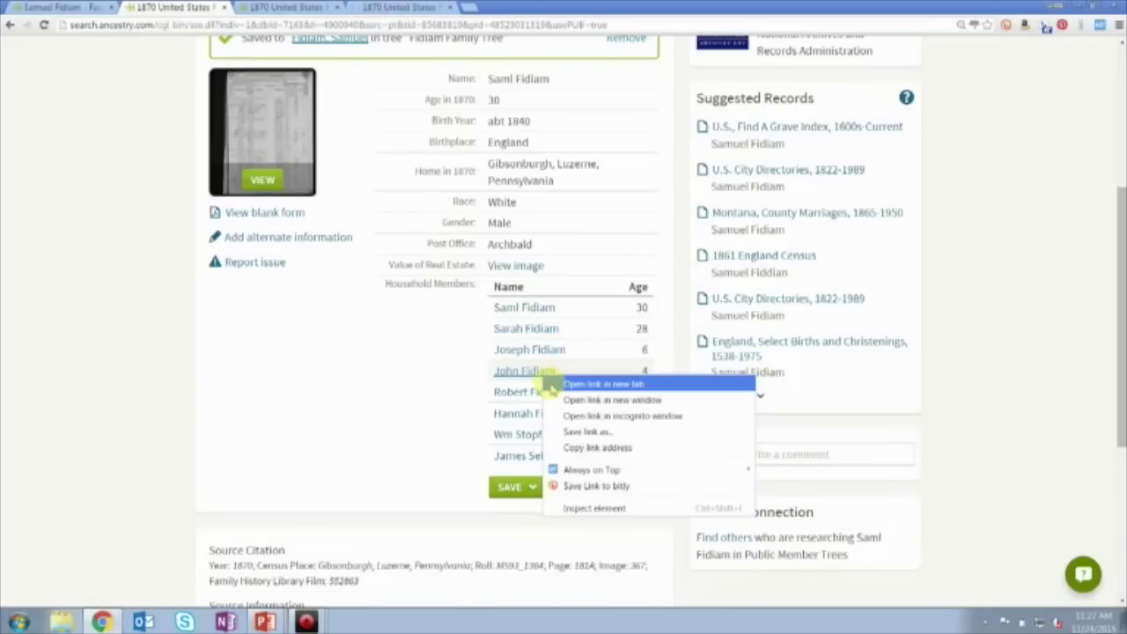
pyautogui.click(552, 385)
pyautogui.rightClick(544, 393)
pyautogui.click(555, 403)
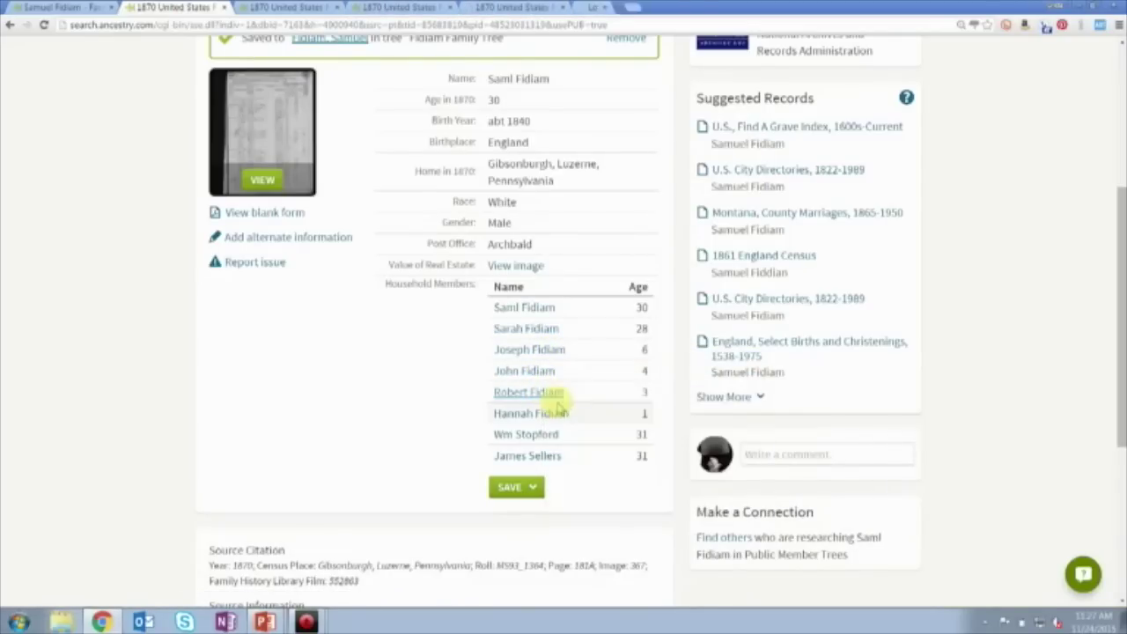
pyautogui.rightClick(551, 415)
pyautogui.click(568, 425)
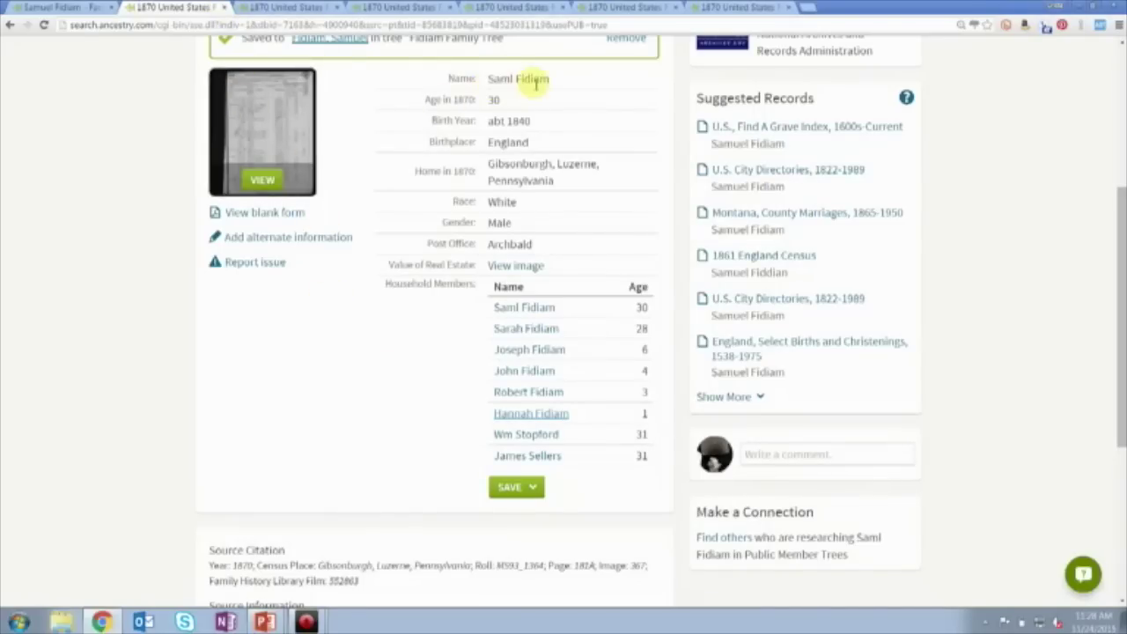
# Close the father's census record and review the wife's 1870 census record and its saving options
pyautogui.click(225, 7)
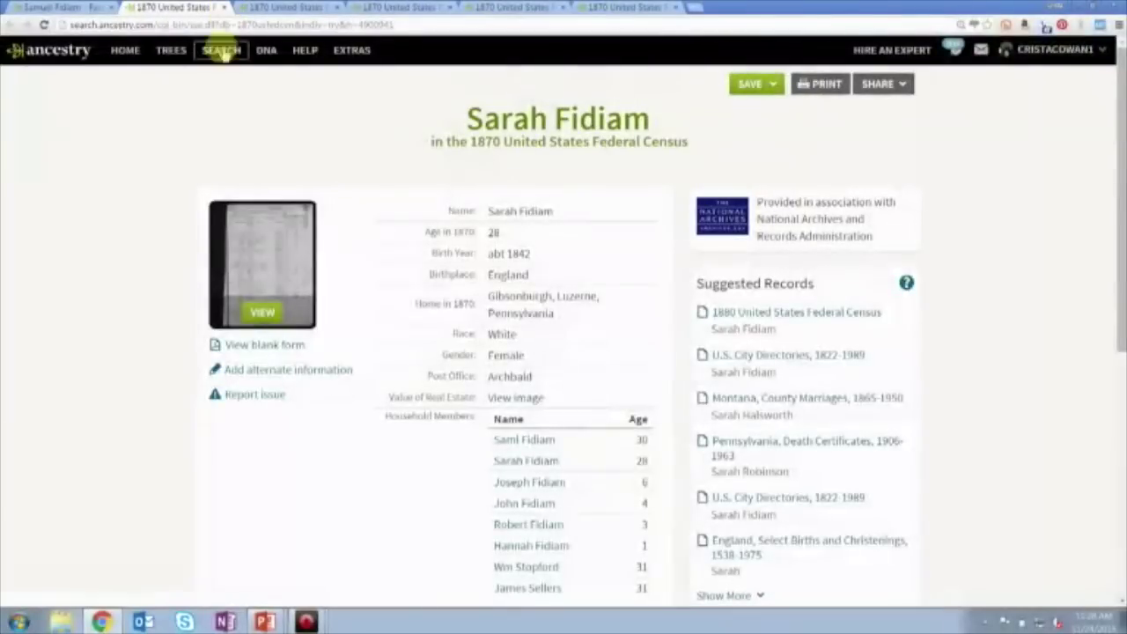
pyautogui.scroll(-1, 156, 201)
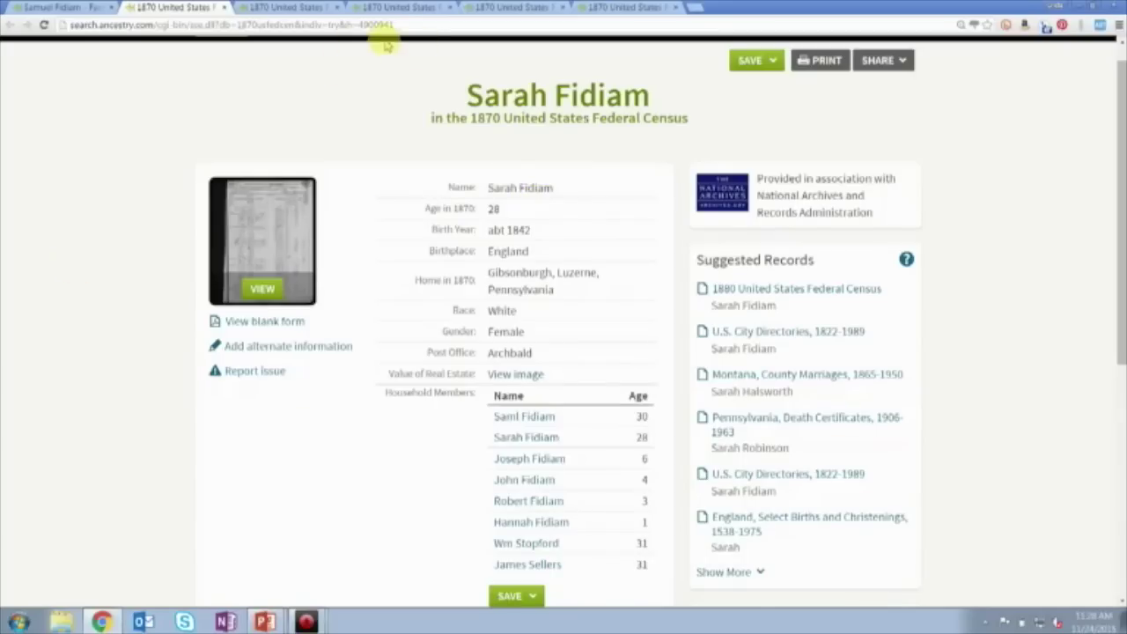
pyautogui.scroll(-2, 108, 187)
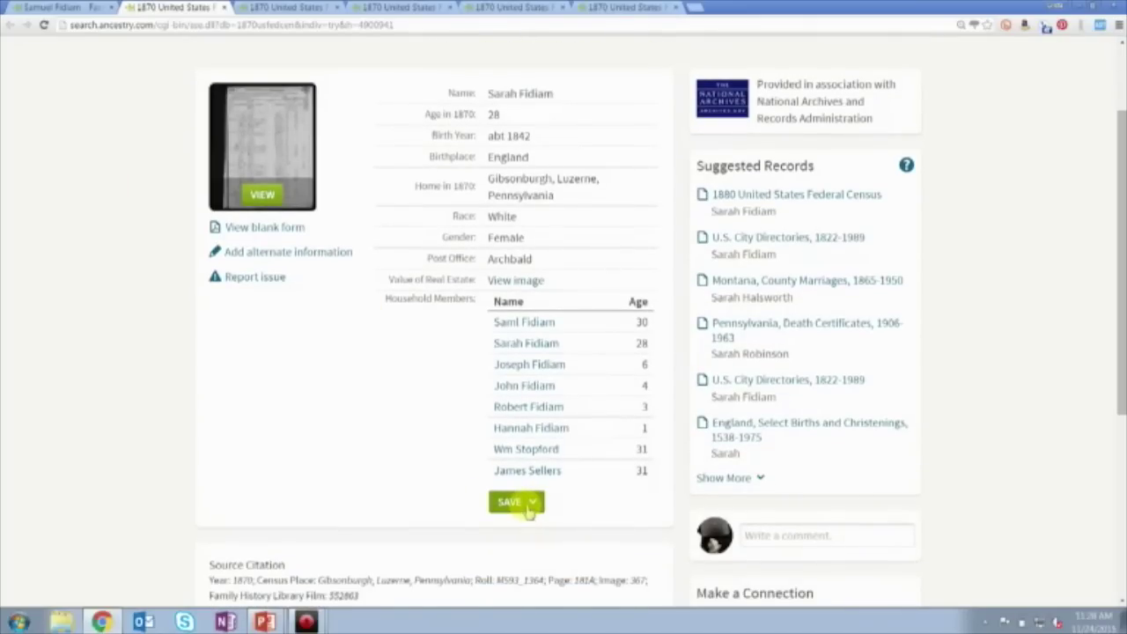
pyautogui.click(530, 509)
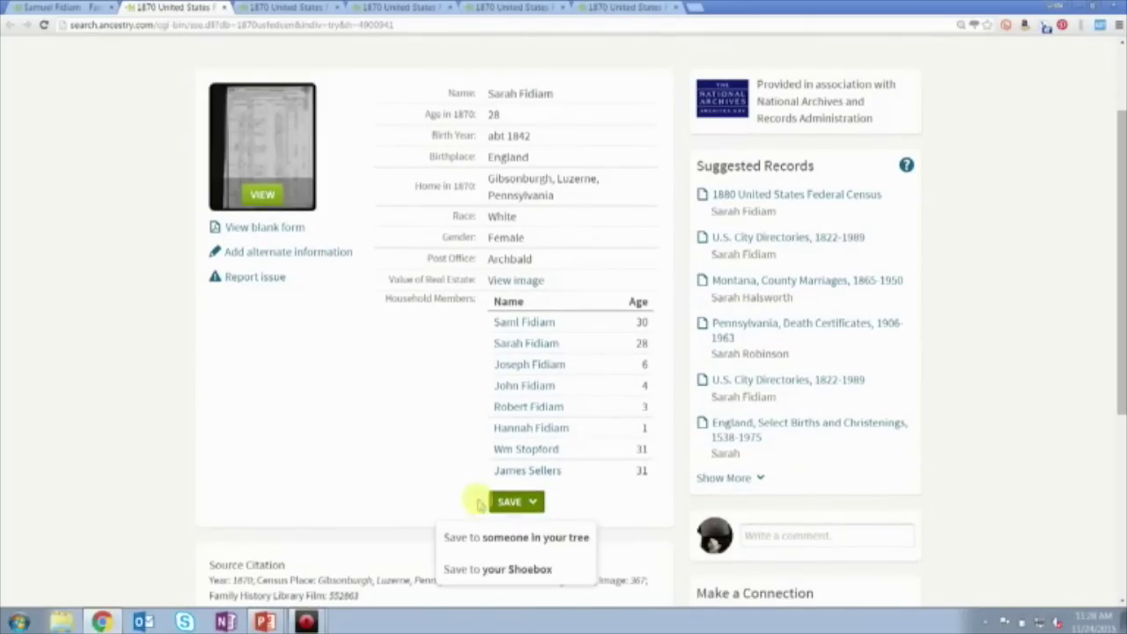
pyautogui.click(163, 411)
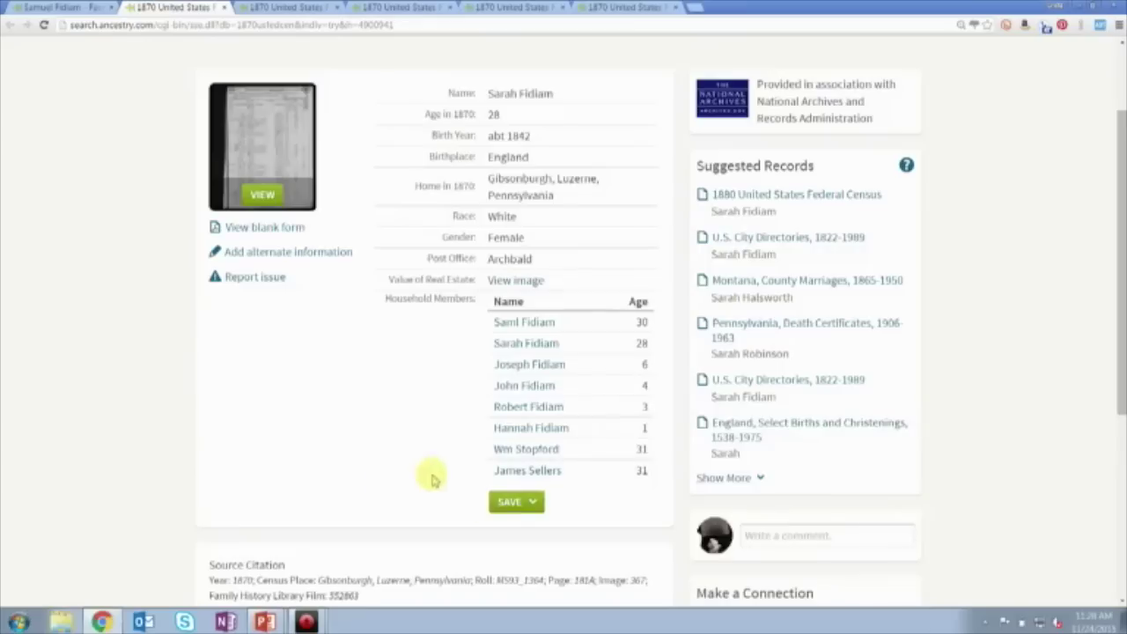
# Attach the wife's 1870 census record to her existing entry, born 1842, in the family tree
pyautogui.click(511, 503)
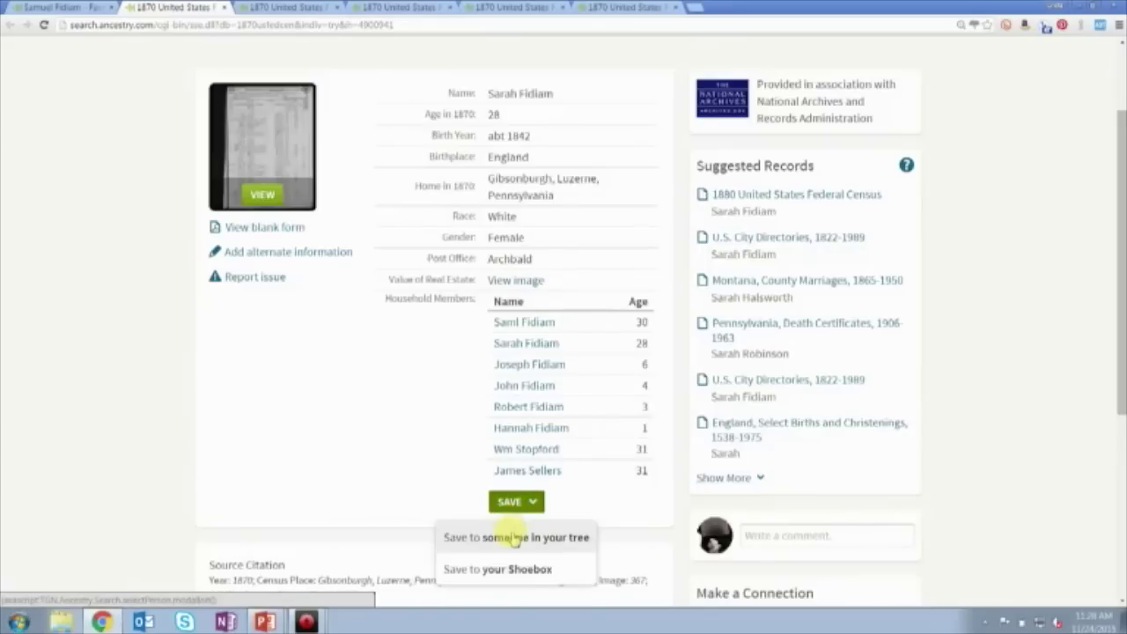
pyautogui.click(513, 537)
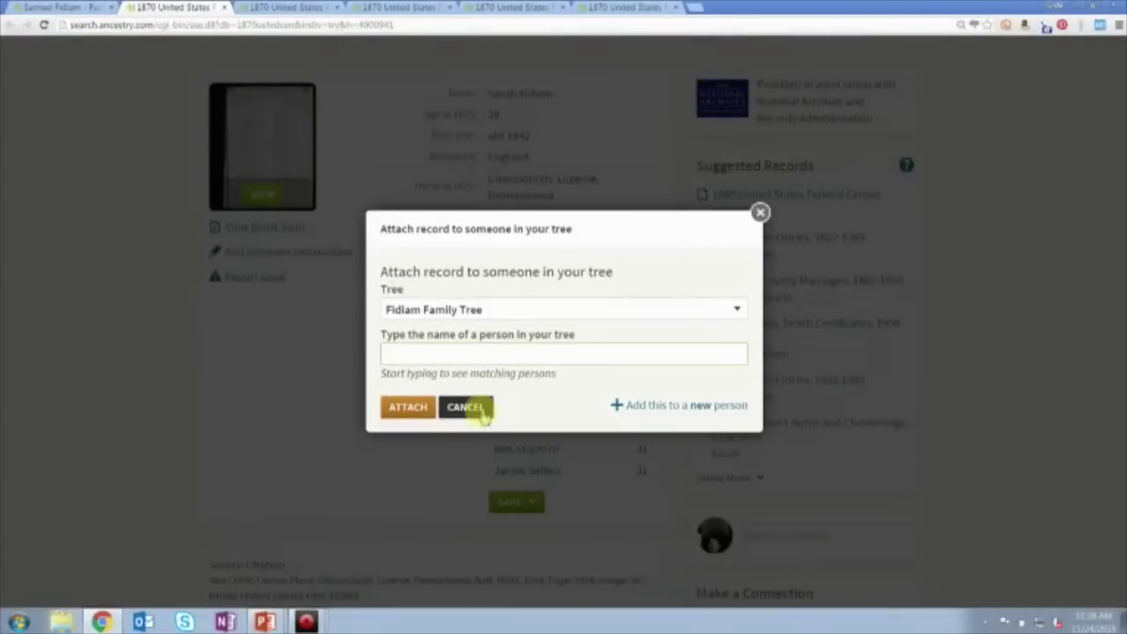
pyautogui.click(479, 360)
pyautogui.write('Sar')
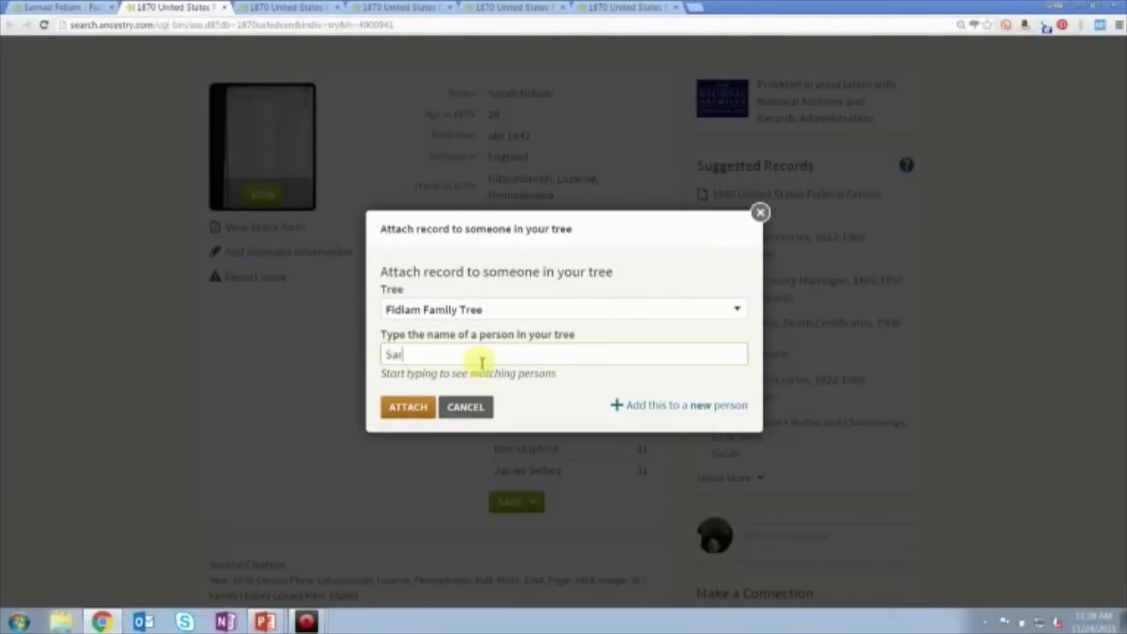
pyautogui.write('ah')
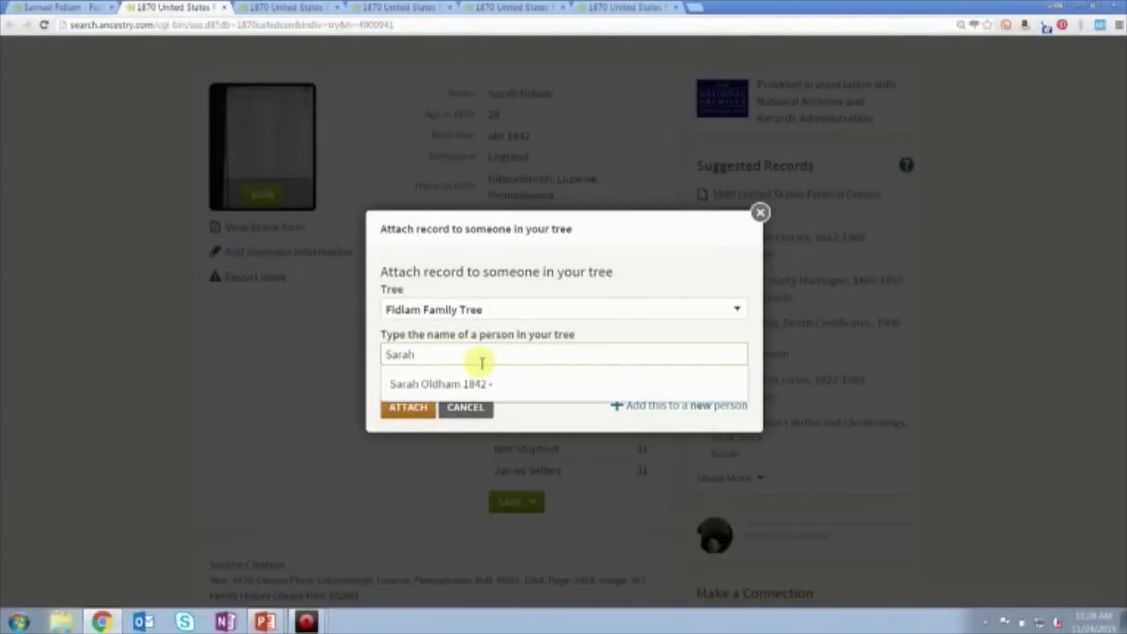
pyautogui.click(441, 384)
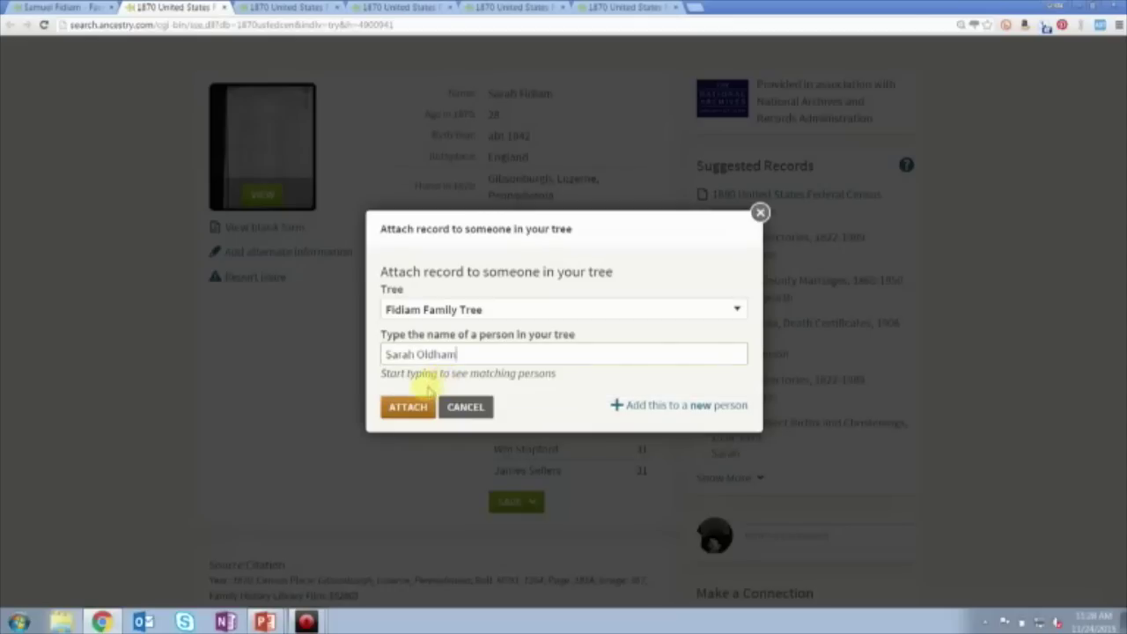
pyautogui.click(409, 408)
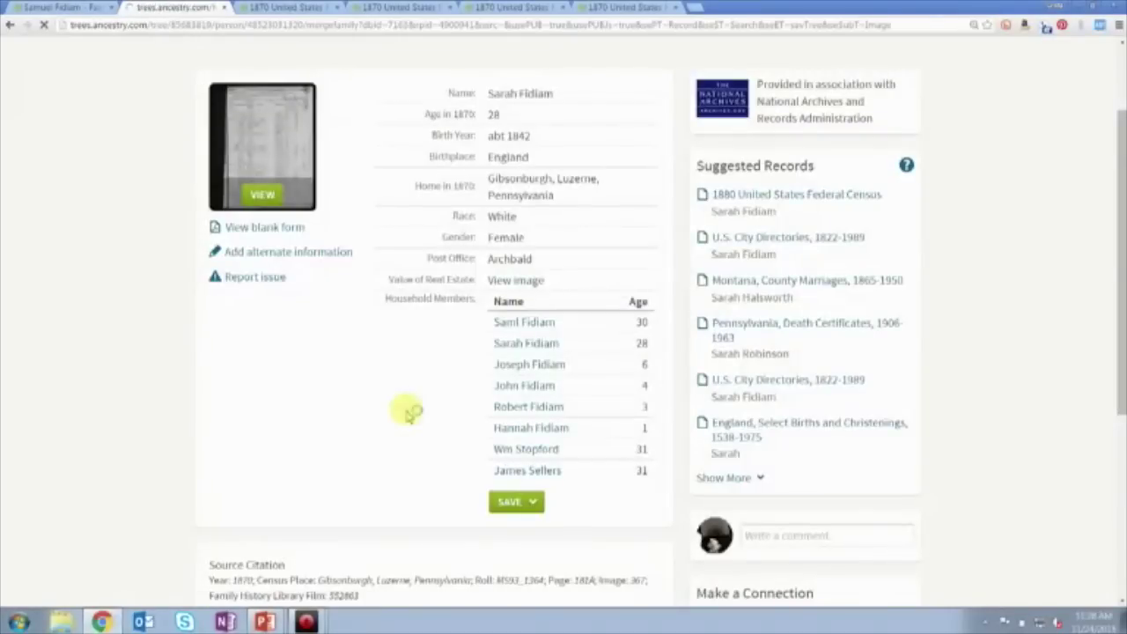
# Save the wife's 1870 residence in Gibsonburgh, Luzerne, Pennsylvania to the tree and close her profile tab
pyautogui.scroll(-1, 407, 414)
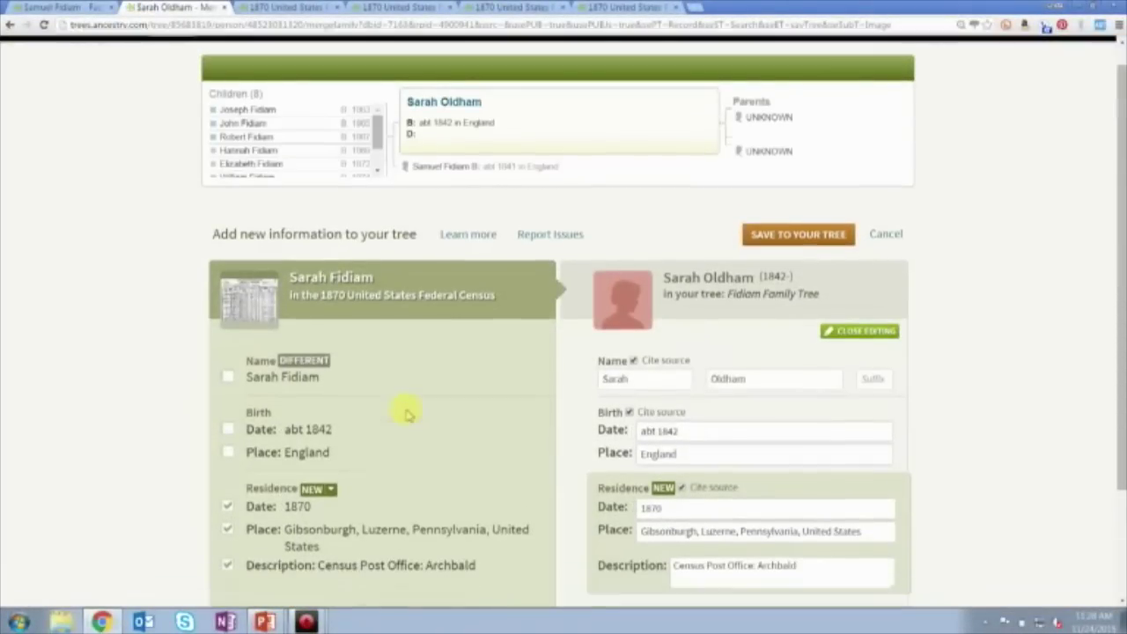
pyautogui.scroll(-3, 407, 414)
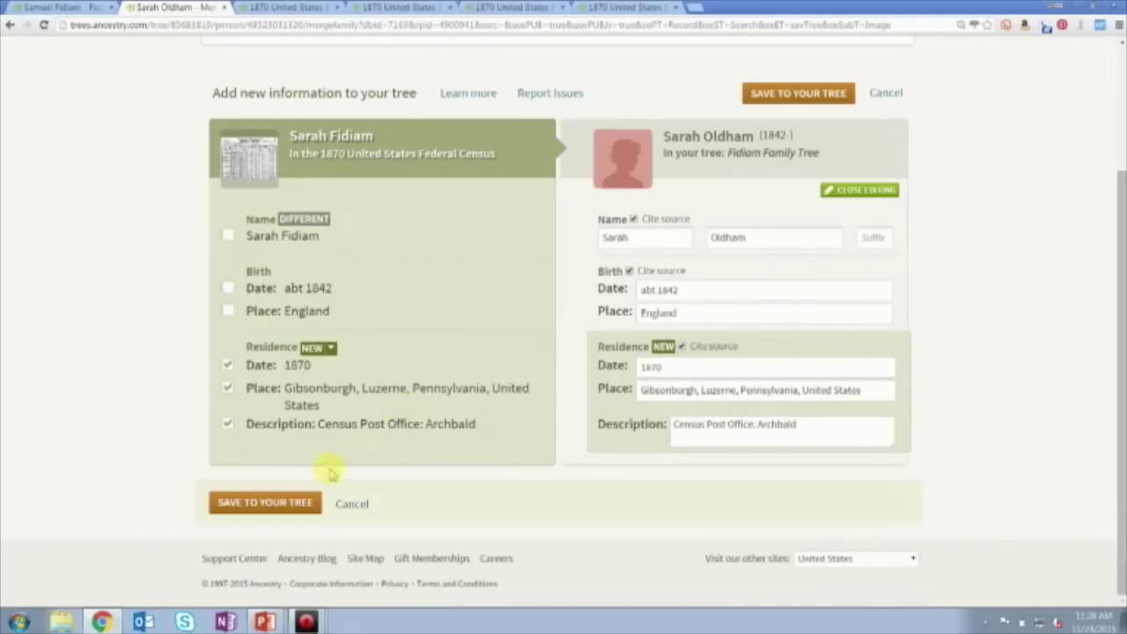
pyautogui.click(291, 501)
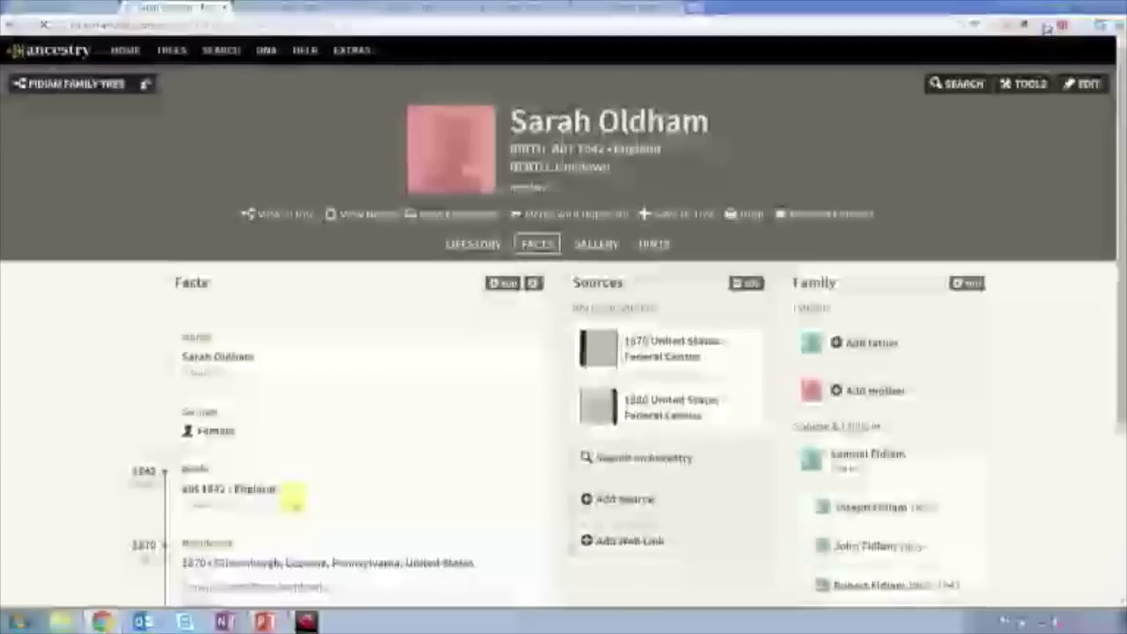
pyautogui.click(223, 12)
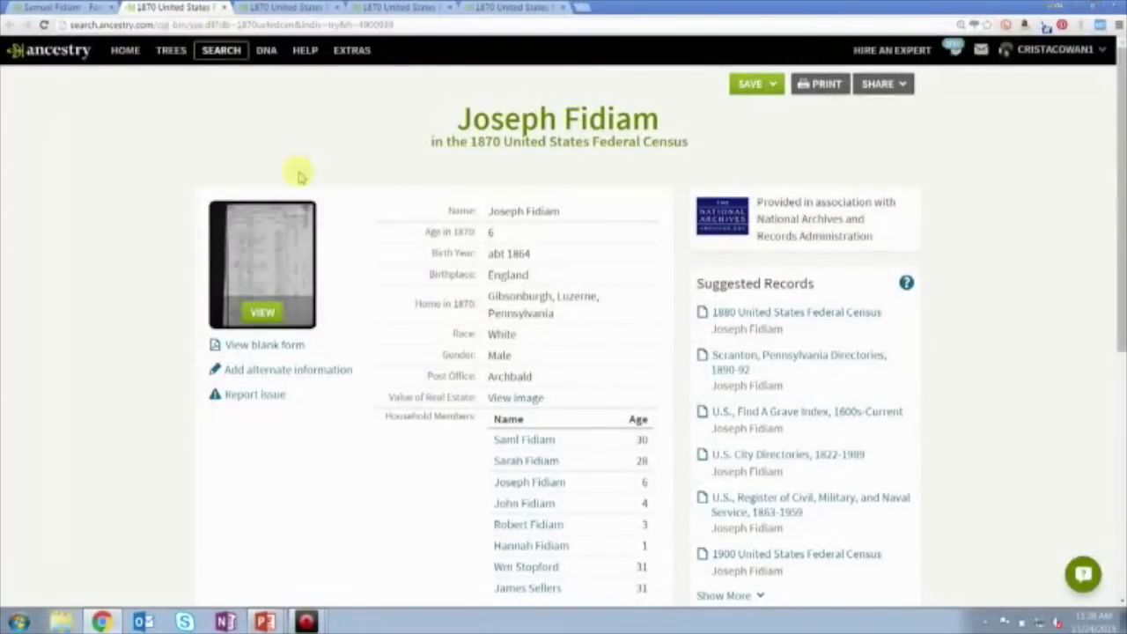
# Attach the six-year-old son's 1870 census record to his existing tree entry and save the 1870 residence information
pyautogui.scroll(-1, 409, 403)
pyautogui.scroll(-1, 409, 403)
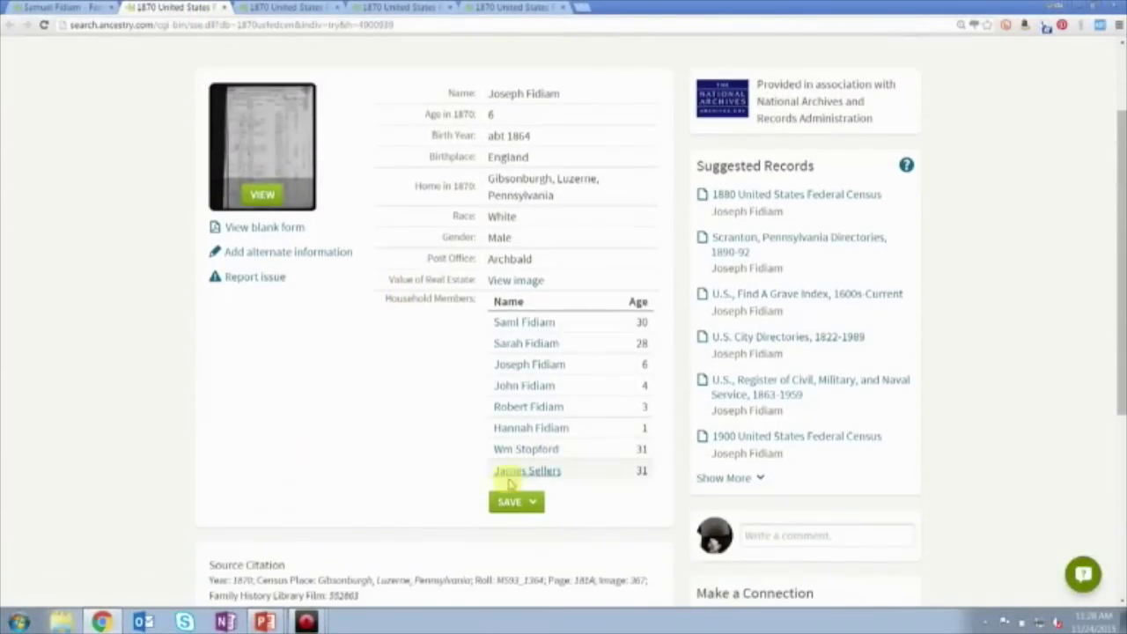
pyautogui.click(519, 503)
pyautogui.click(518, 535)
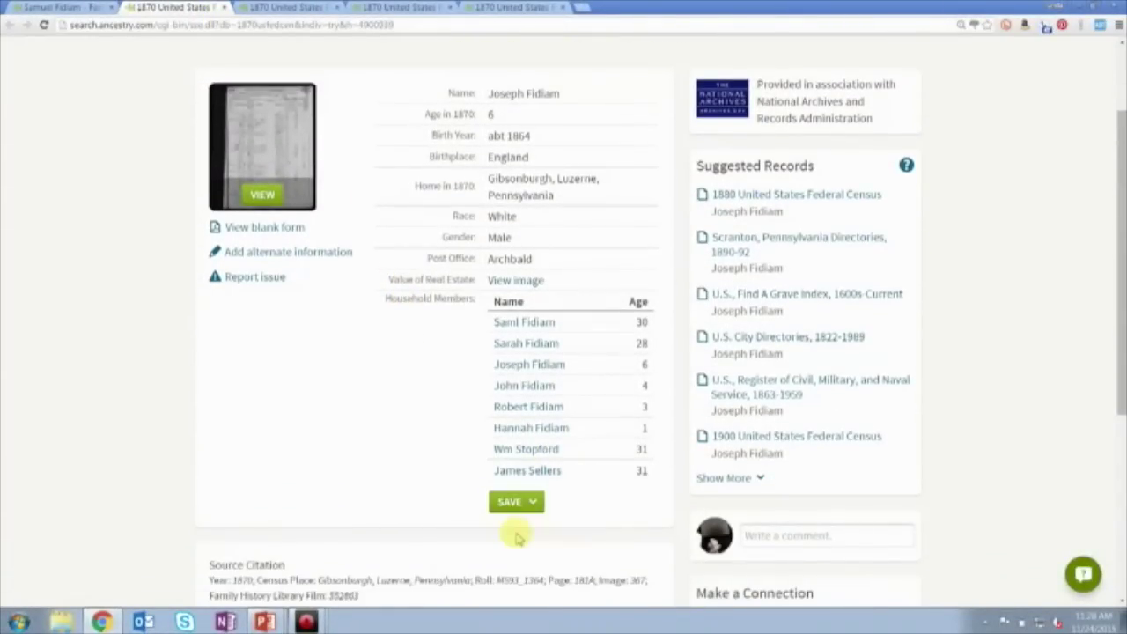
pyautogui.write('Joseph')
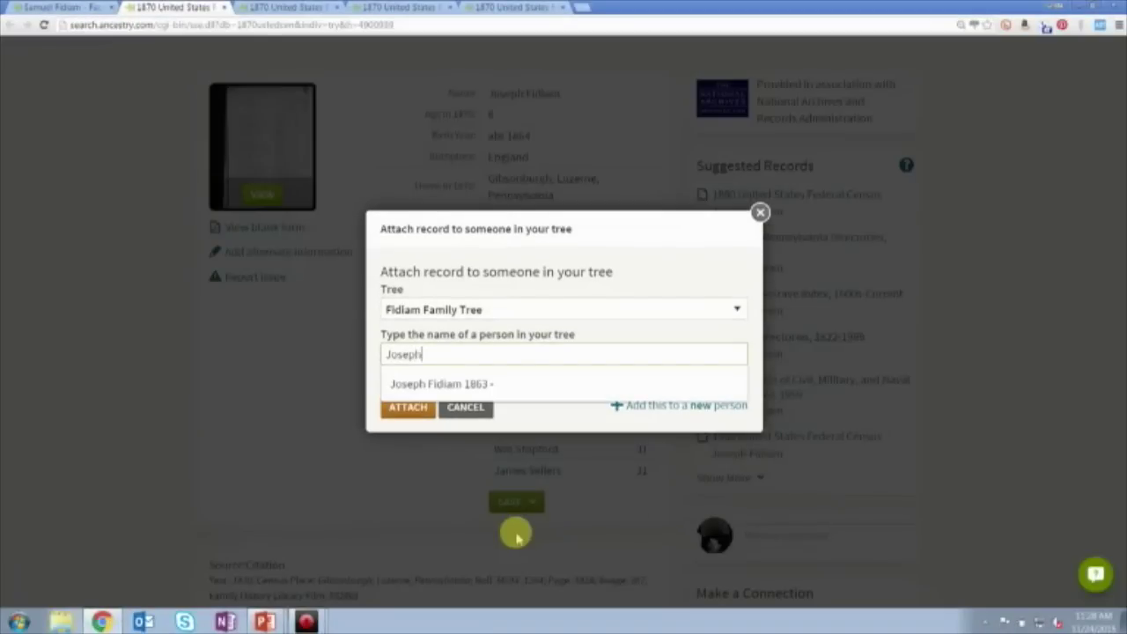
pyautogui.click(444, 382)
pyautogui.click(407, 408)
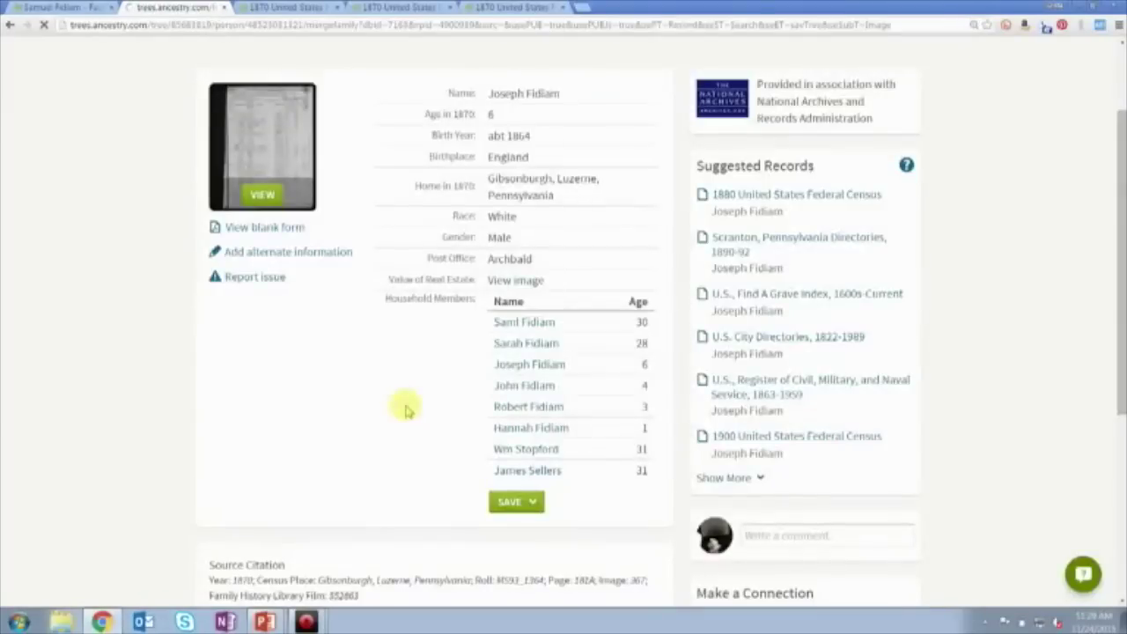
pyautogui.scroll(-3, 408, 408)
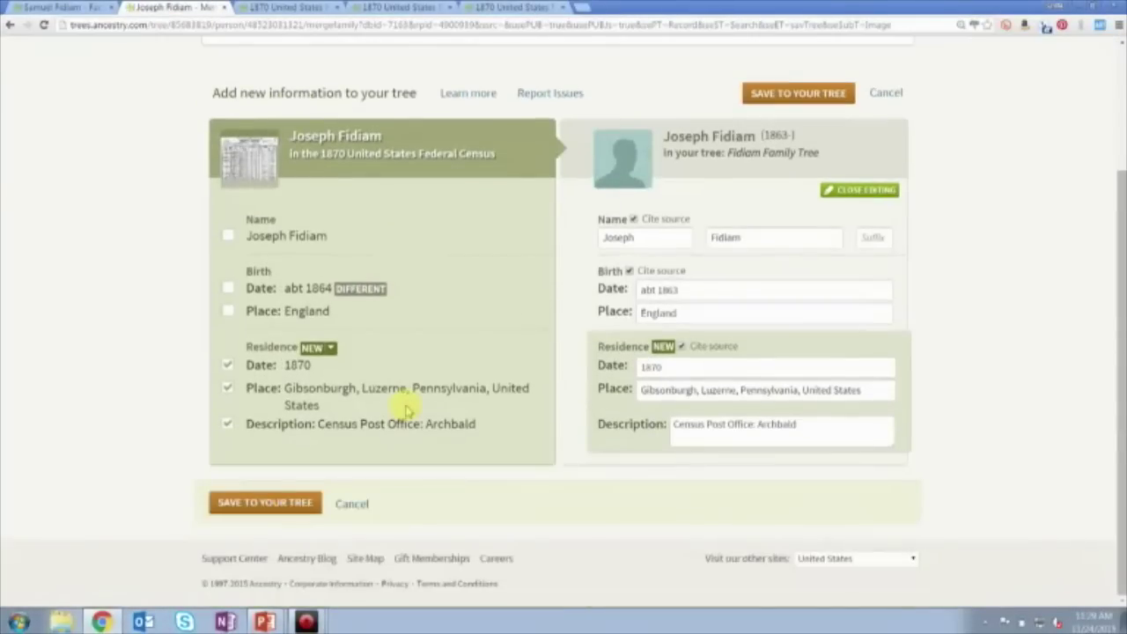
pyautogui.click(276, 514)
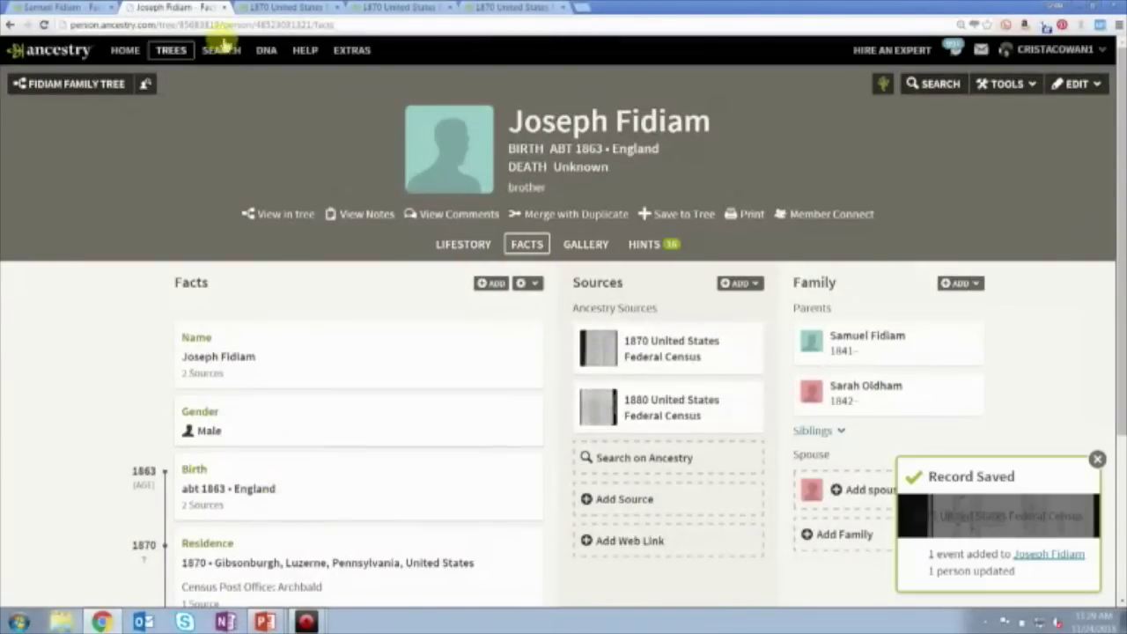
# Close the oldest son's profile, check the four-year-old's census saving options, and close the three remaining 1870 census tabs
pyautogui.click(224, 8)
pyautogui.scroll(-2, 392, 562)
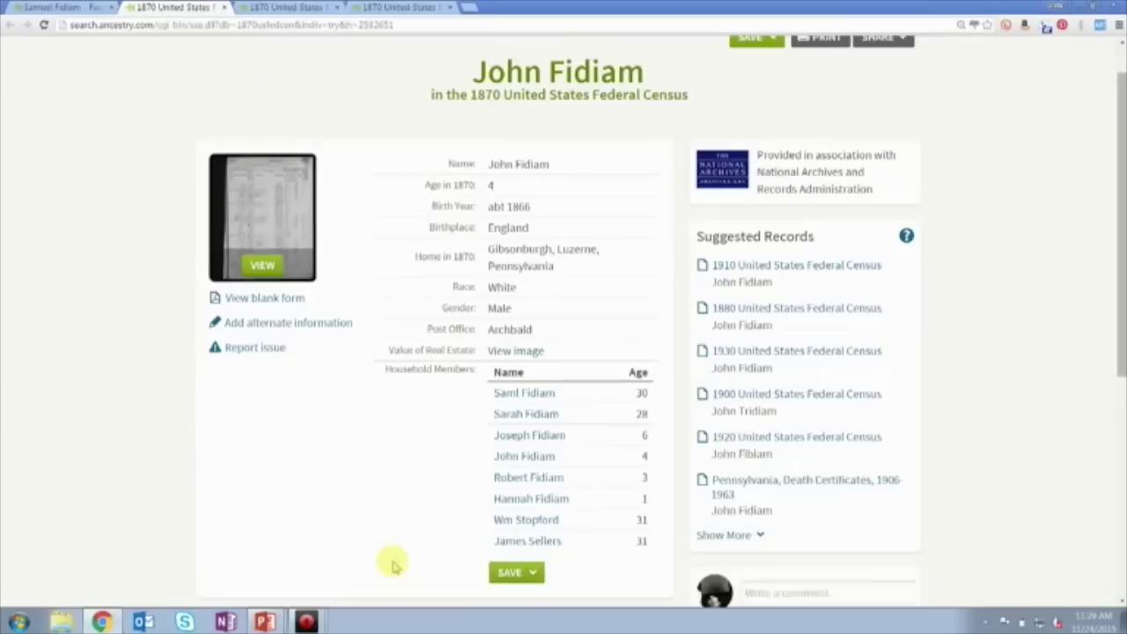
pyautogui.click(520, 529)
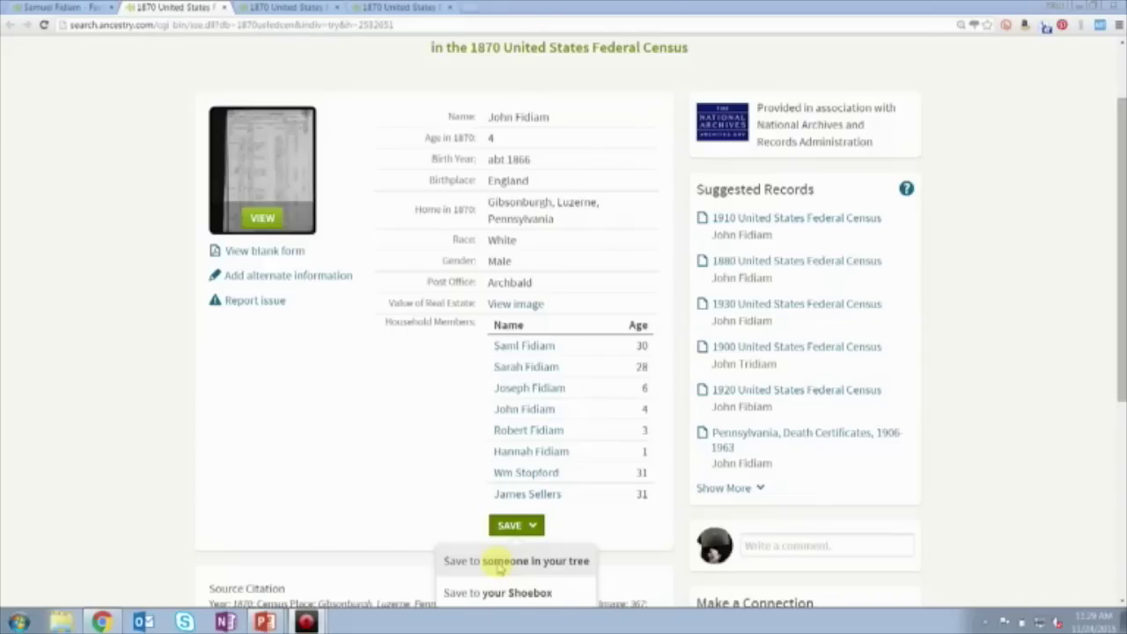
pyautogui.click(225, 8)
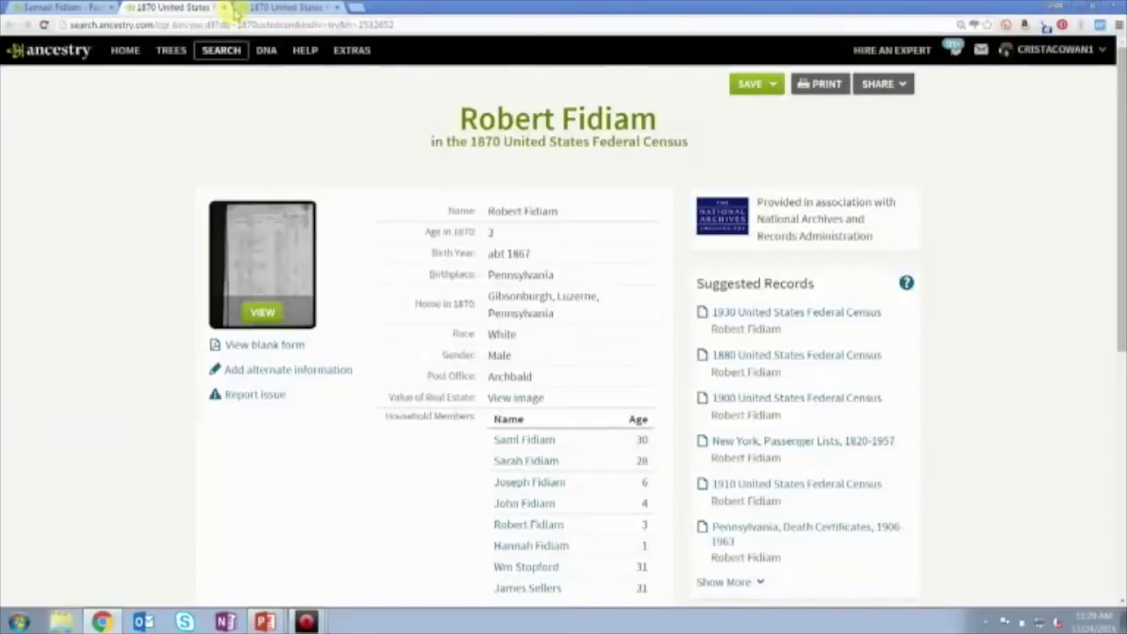
pyautogui.click(225, 8)
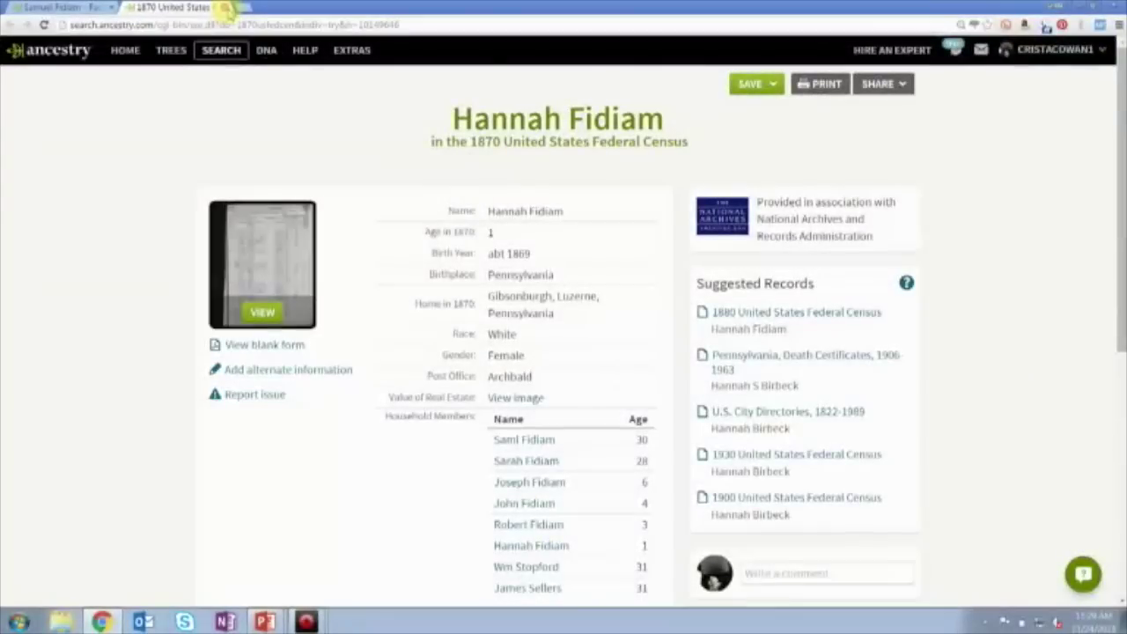
pyautogui.click(225, 8)
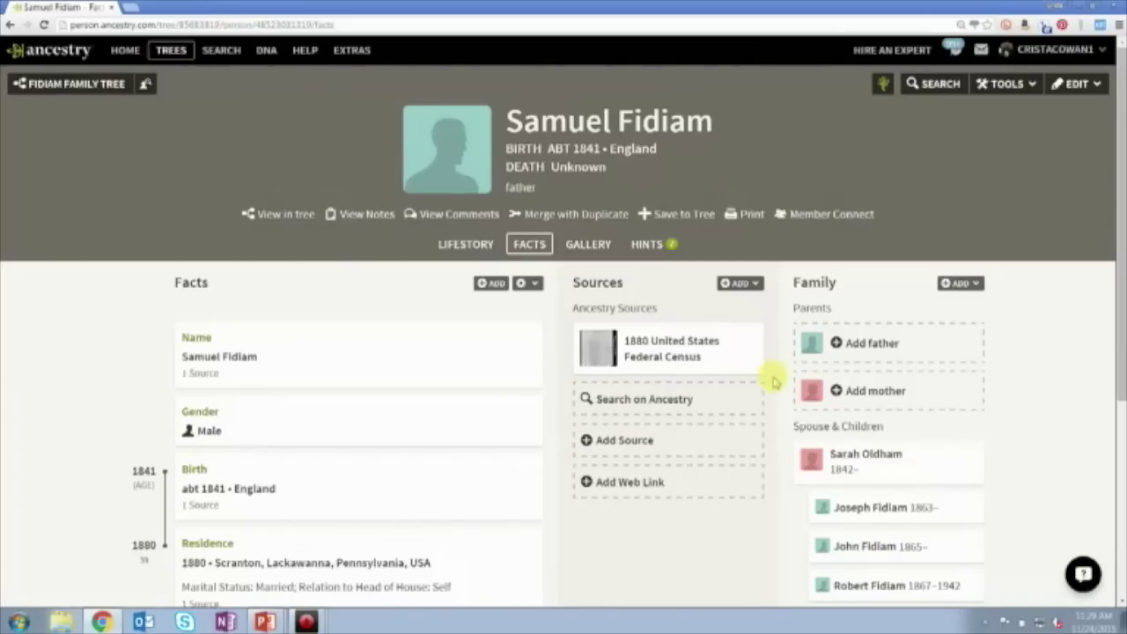
# Switch to the PowerPoint slide show to present the Attaching Records slide, and return to the father's profile in the browser
pyautogui.hotkey('alt', 'Tab')
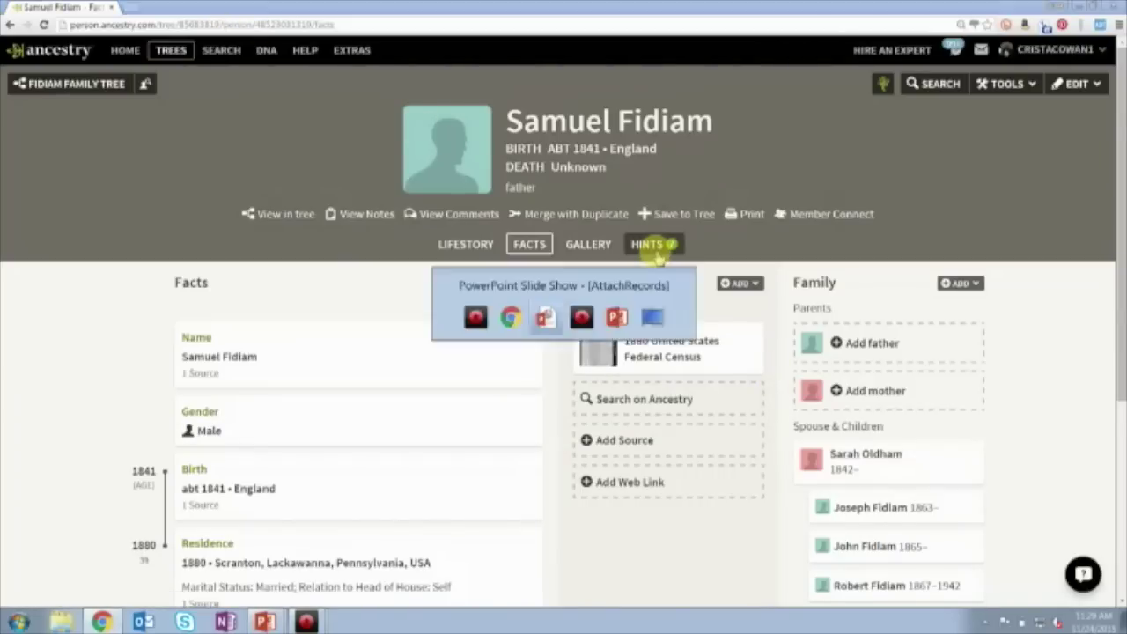
pyautogui.click(656, 251)
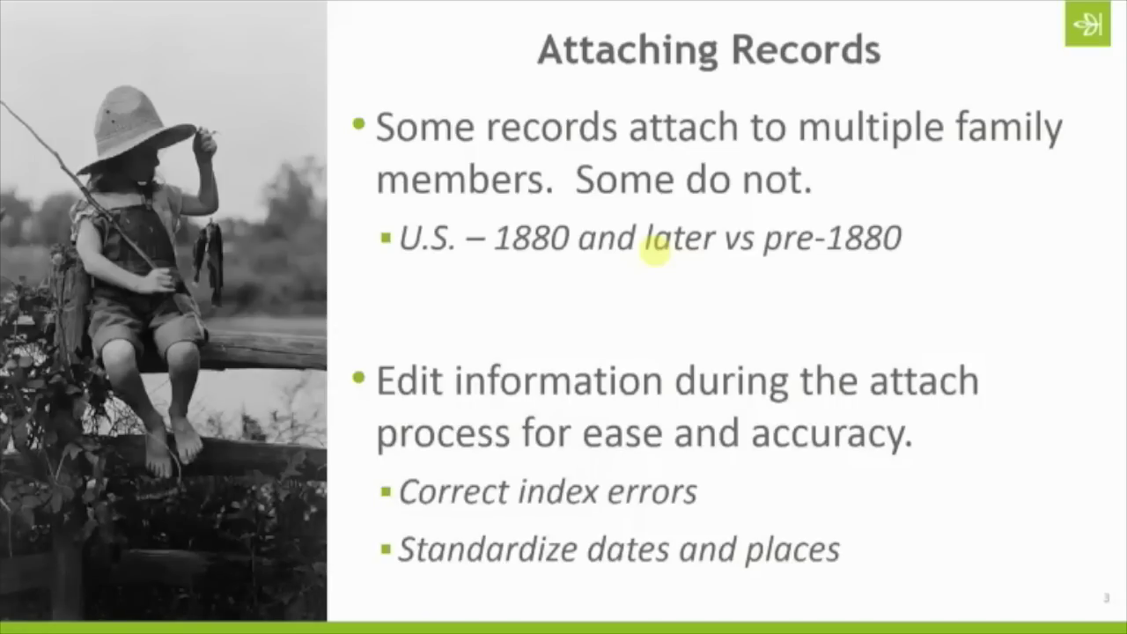
pyautogui.hotkey('alt', 'Tab')
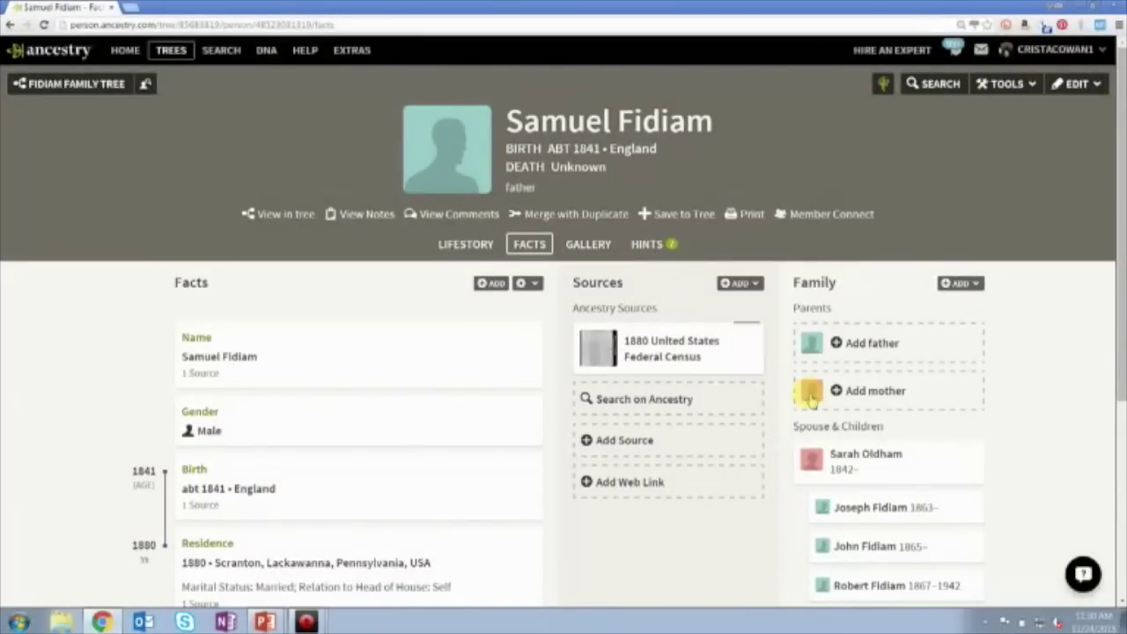
# Open the father's hints and examine the new record suggestions, including the 1861 England Census and New York passenger lists
pyautogui.scroll(-1, 811, 395)
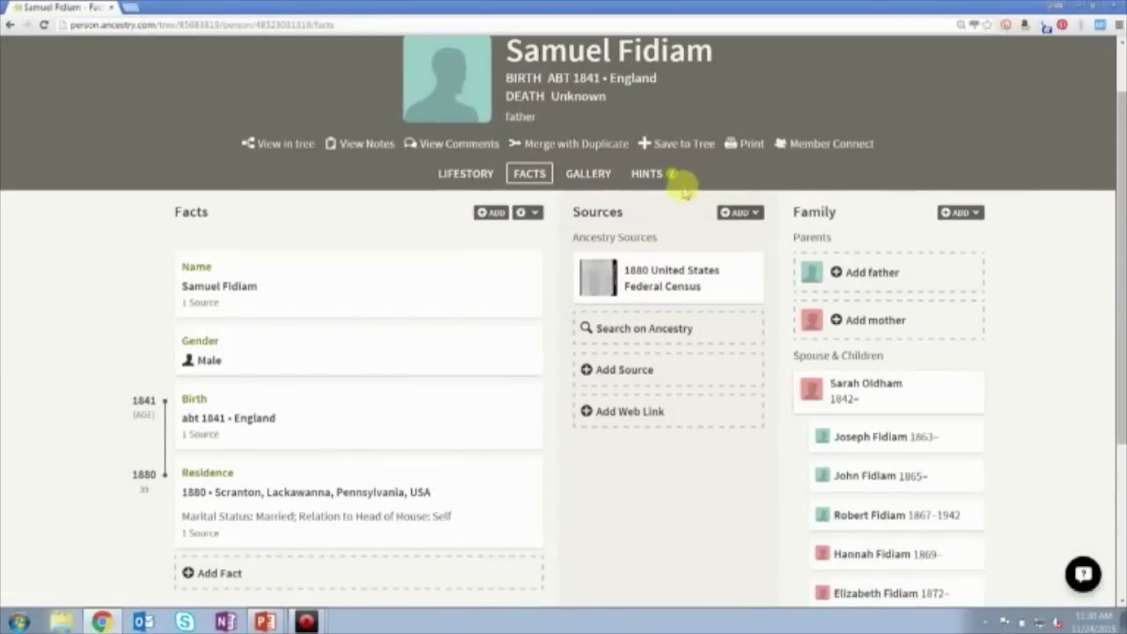
pyautogui.click(650, 173)
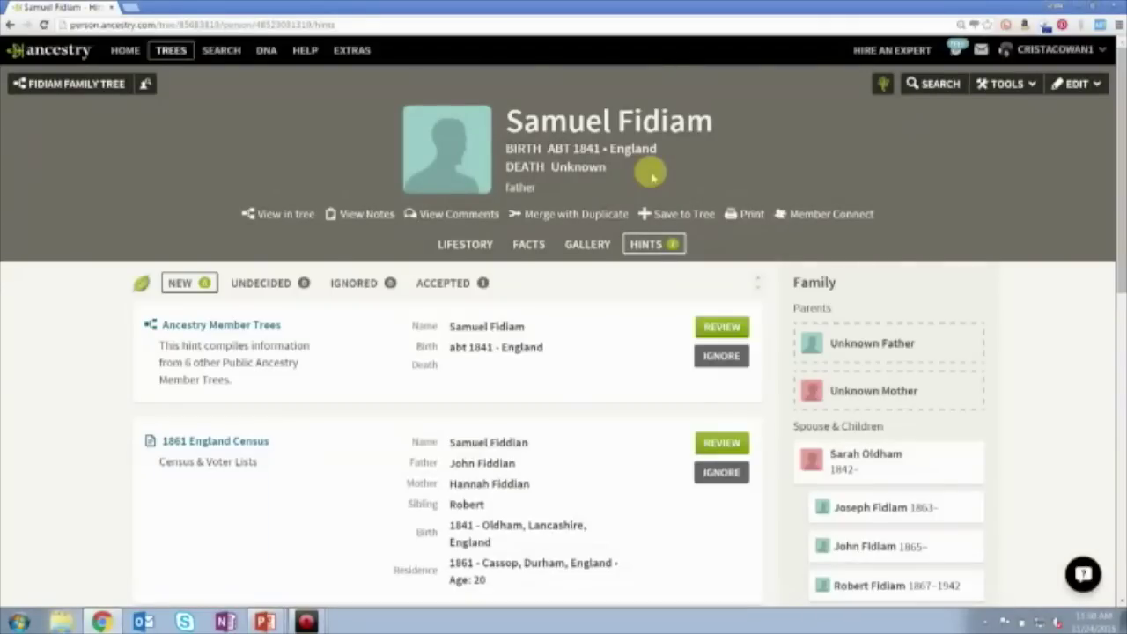
pyautogui.scroll(-1, 652, 176)
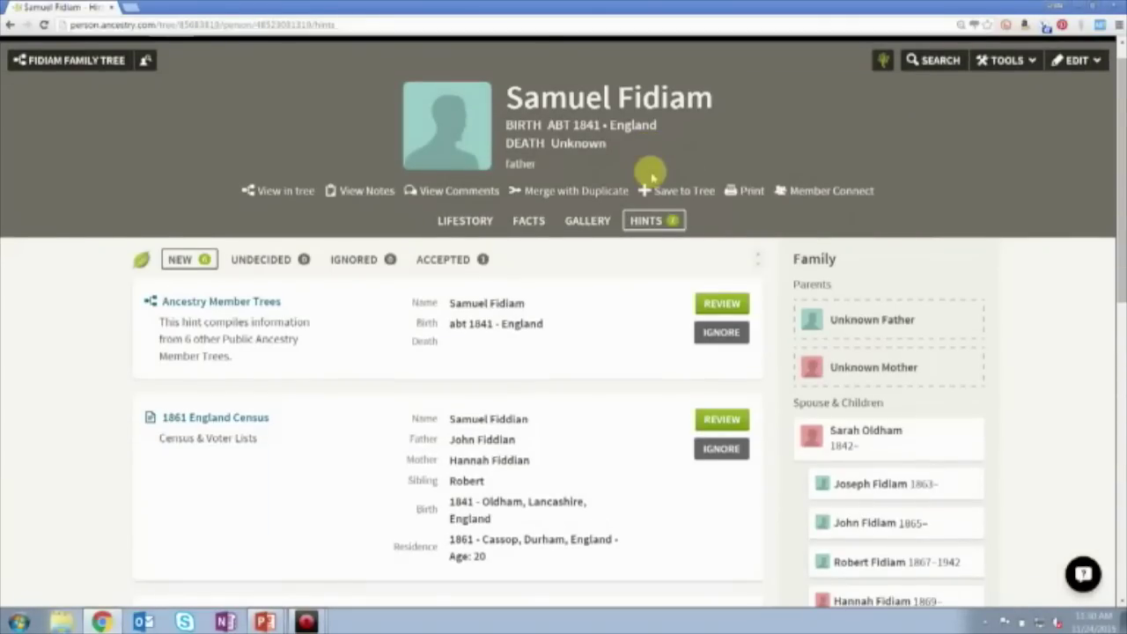
pyautogui.scroll(-5, 652, 176)
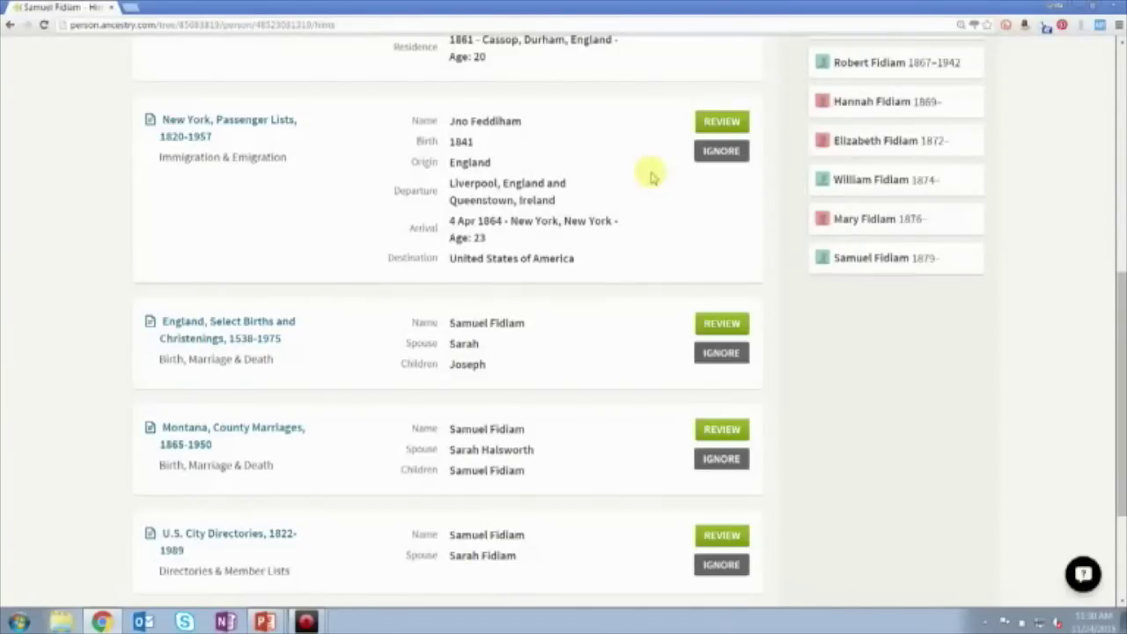
pyautogui.scroll(-2, 652, 176)
pyautogui.scroll(8, 649, 171)
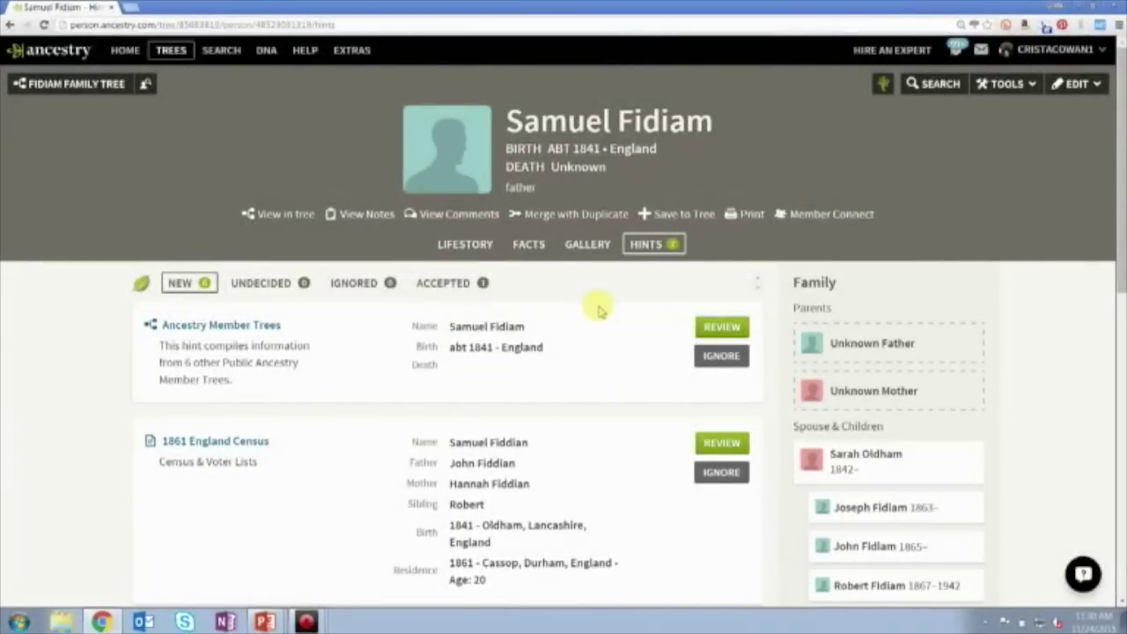
pyautogui.scroll(-1, 499, 340)
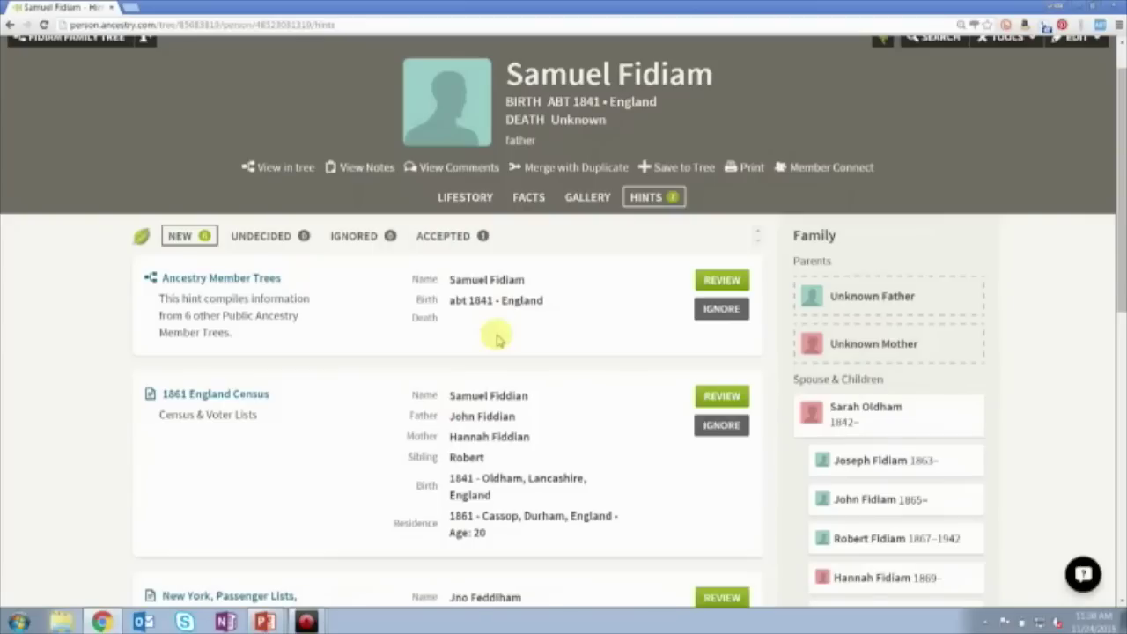
pyautogui.scroll(-6, 498, 340)
# Open the profile of the son who lived 1867–1942 and examine his new hints
pyautogui.click(876, 43)
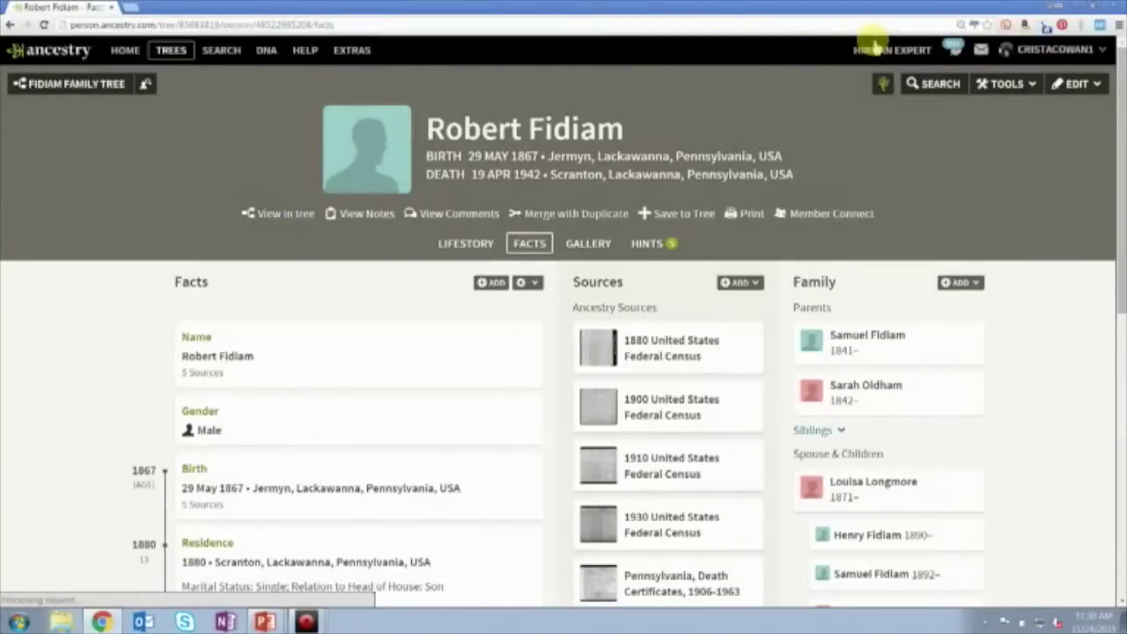
pyautogui.click(673, 243)
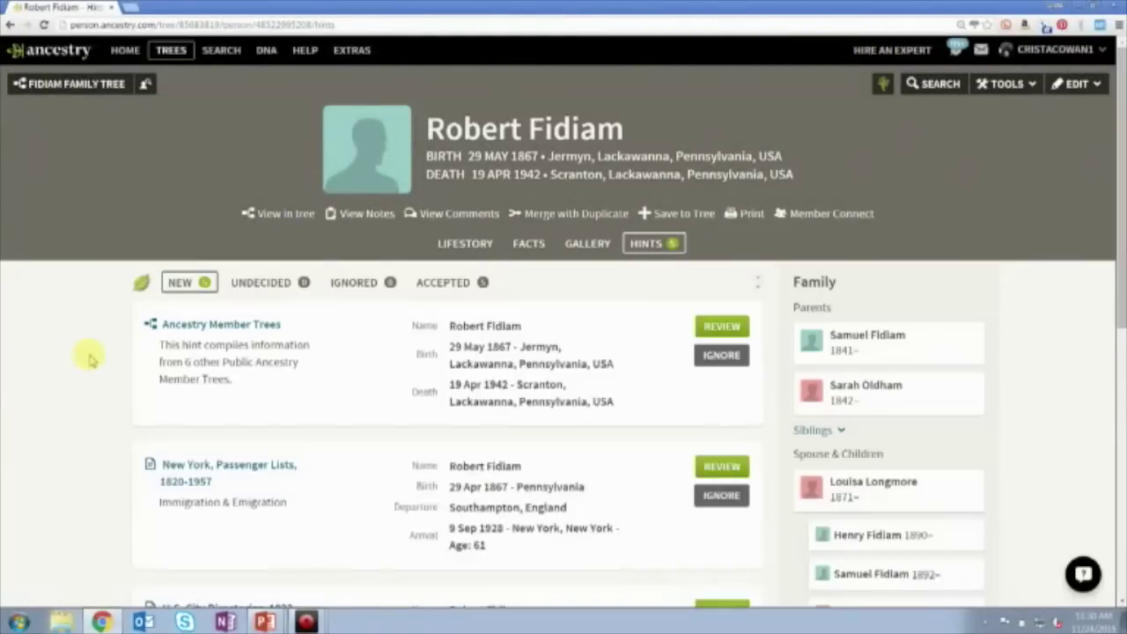
pyautogui.scroll(-6, 89, 358)
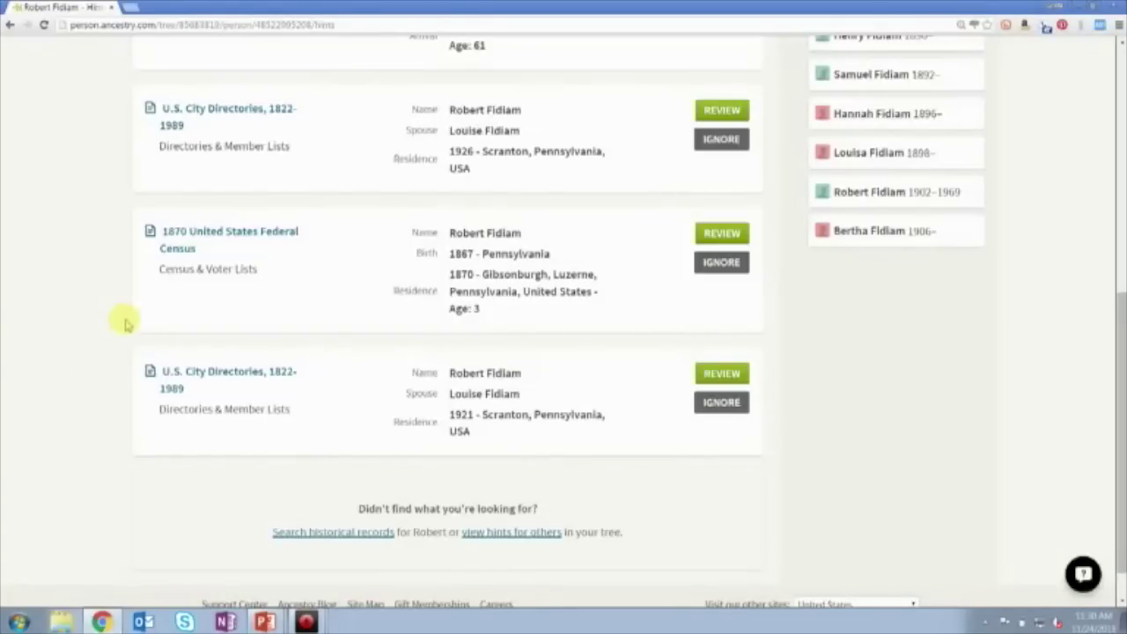
pyautogui.scroll(6, 193, 349)
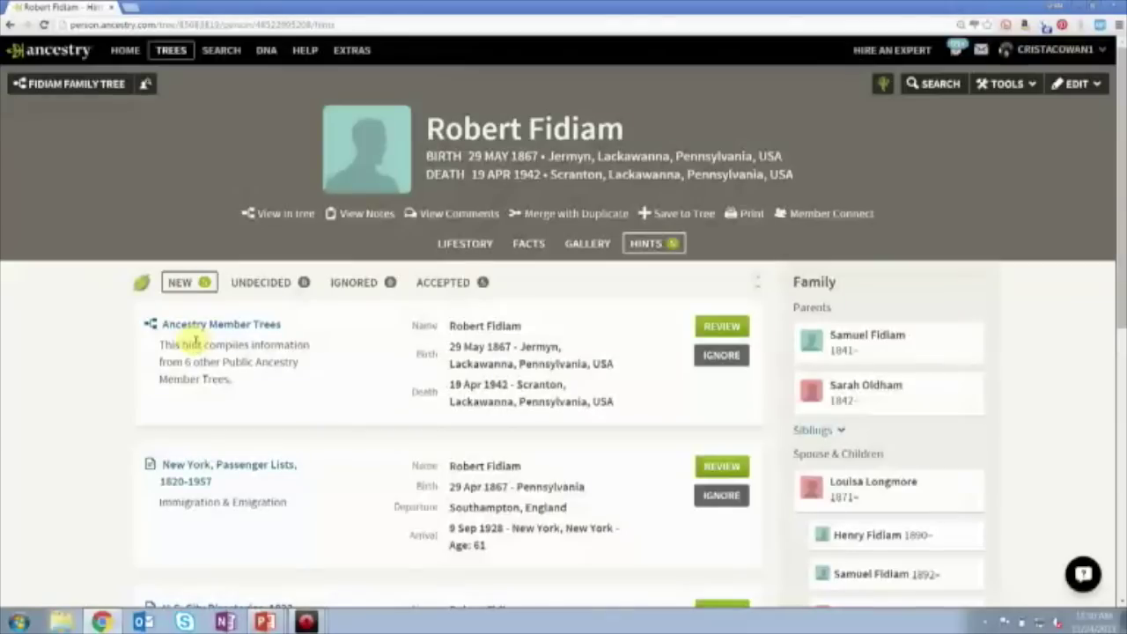
# Go to the profile of his wife, born 1871, review her new hints and open the 1880 United States Federal Census hint
pyautogui.click(845, 486)
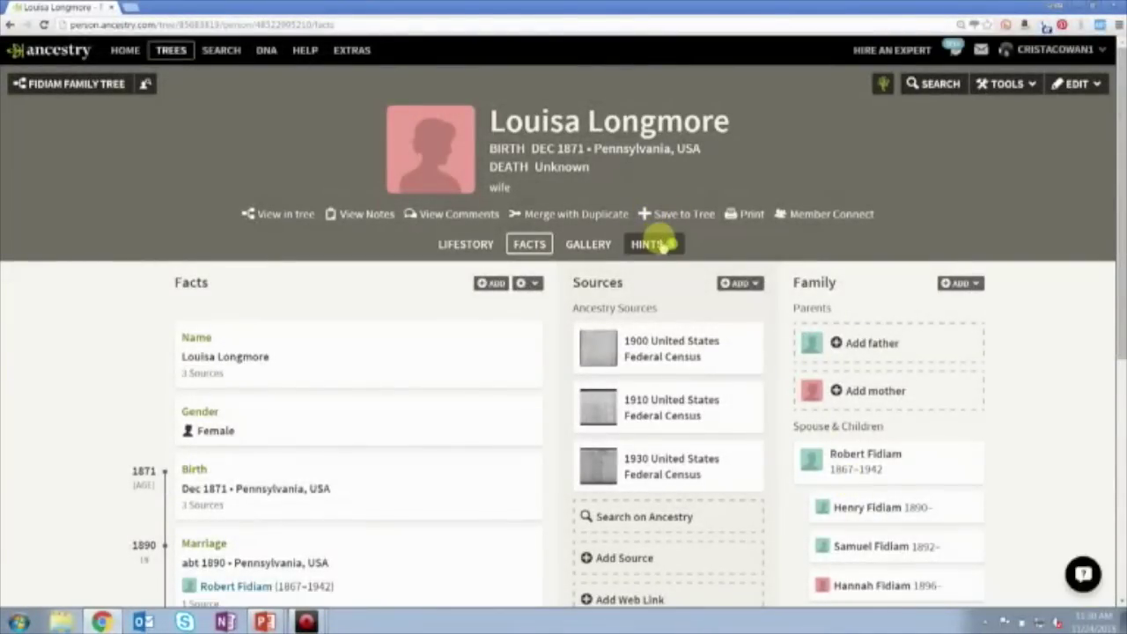
pyautogui.click(652, 244)
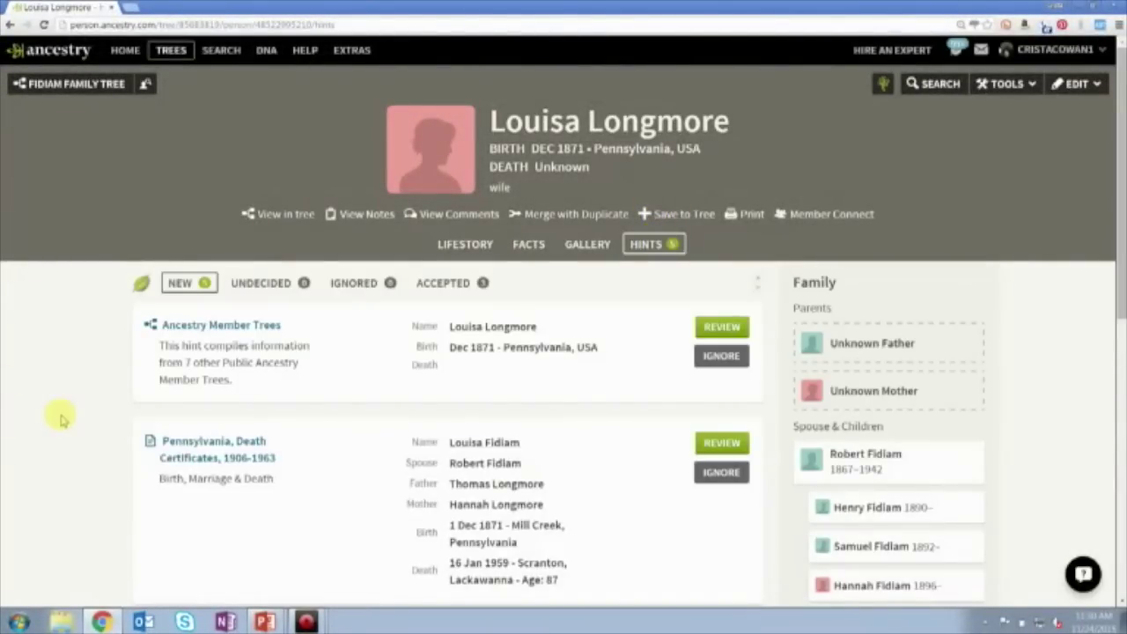
pyautogui.scroll(-2, 53, 419)
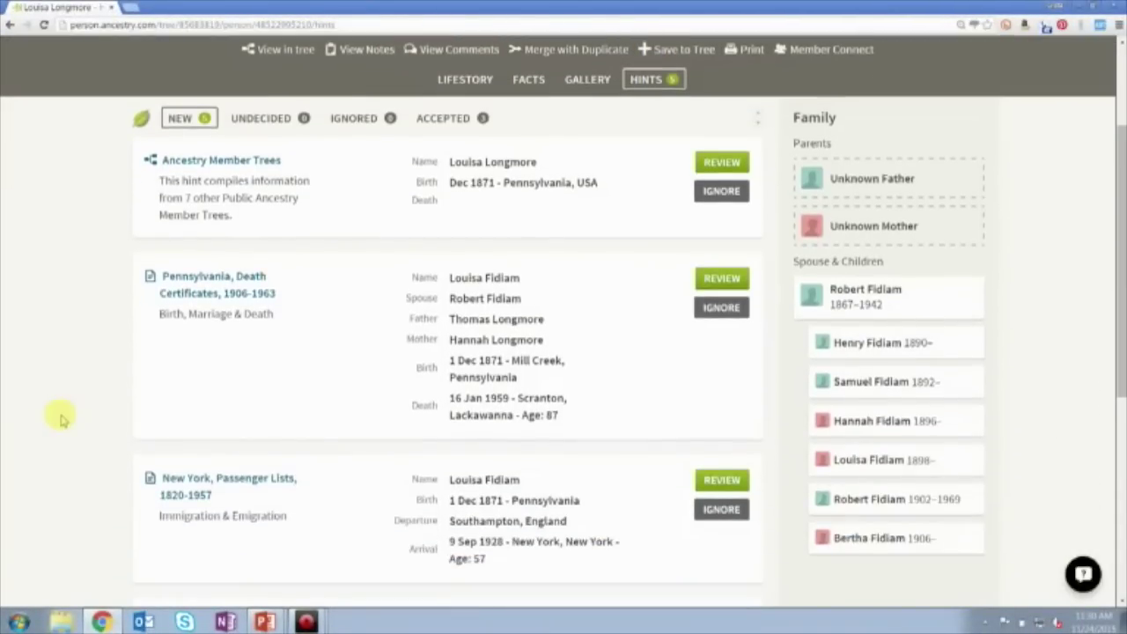
pyautogui.scroll(-5, 62, 420)
pyautogui.click(192, 326)
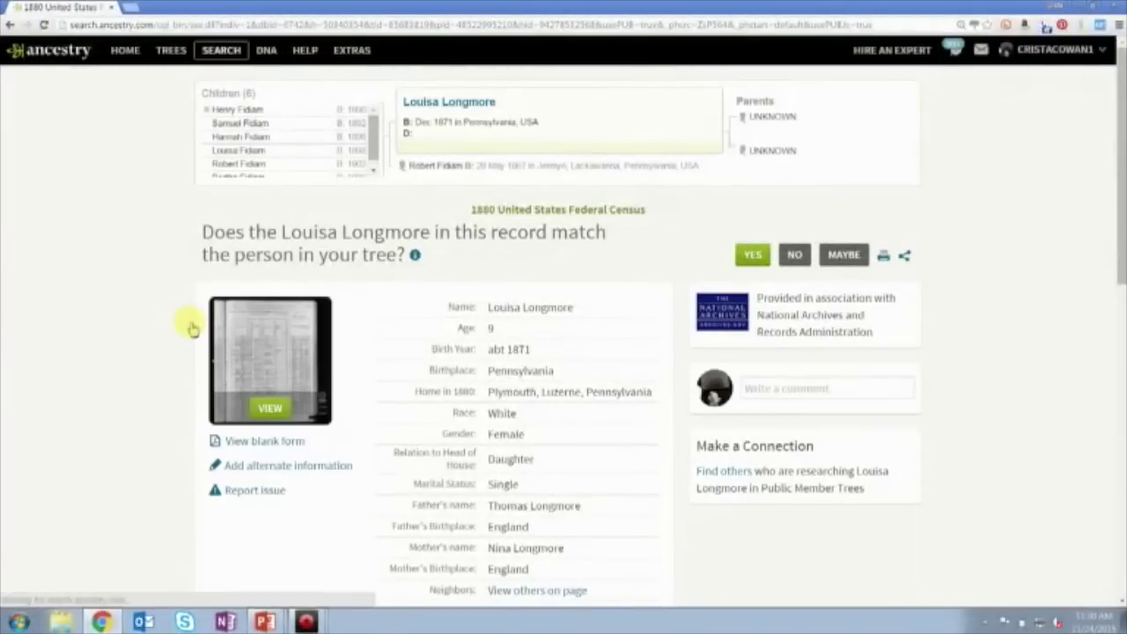
# Look over the wife's 1880 census record, view the original census image in a separate tab, and close the image
pyautogui.scroll(-5, 189, 324)
pyautogui.scroll(5, 444, 231)
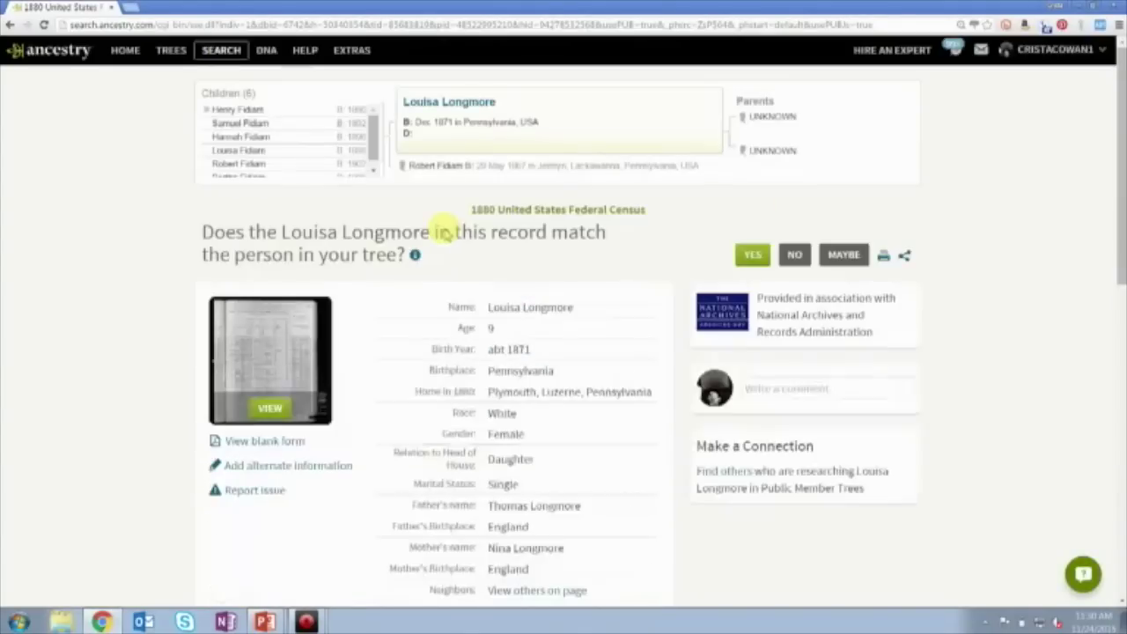
pyautogui.rightClick(284, 317)
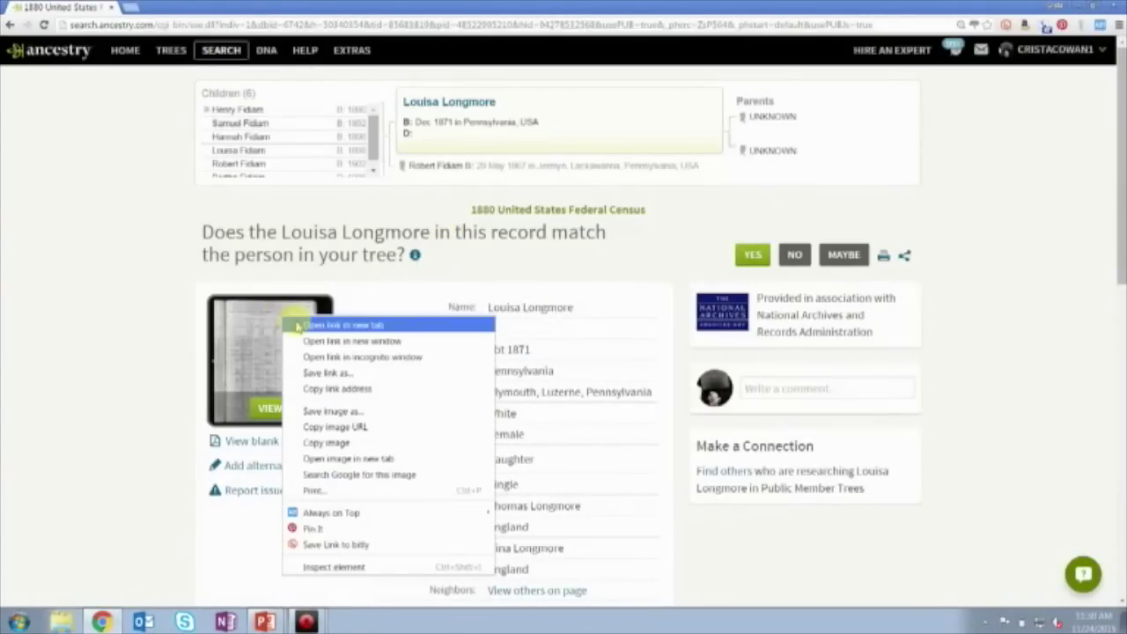
pyautogui.click(299, 326)
pyautogui.click(157, 8)
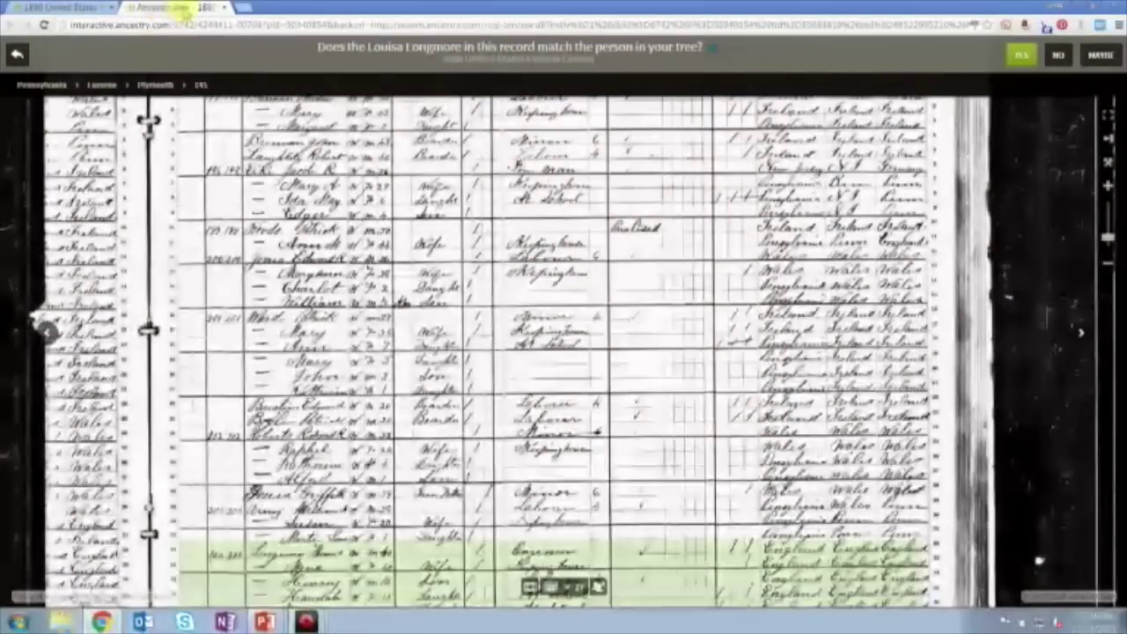
pyautogui.click(224, 7)
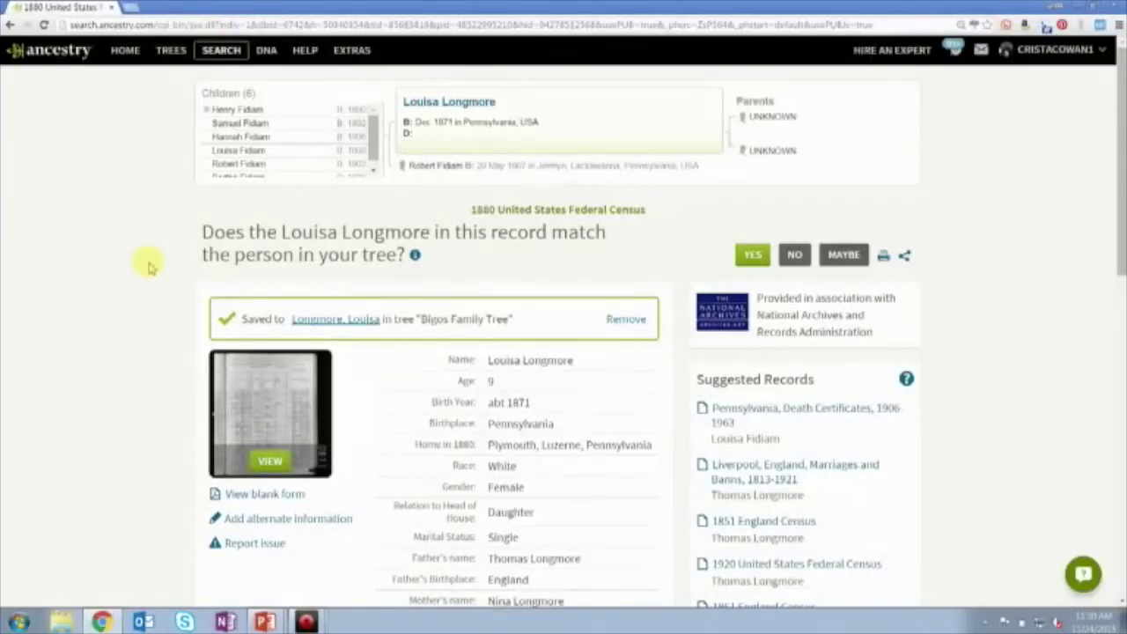
# Review the 1880 census details and household members, and accept the record as a match for the wife
pyautogui.scroll(-3, 148, 267)
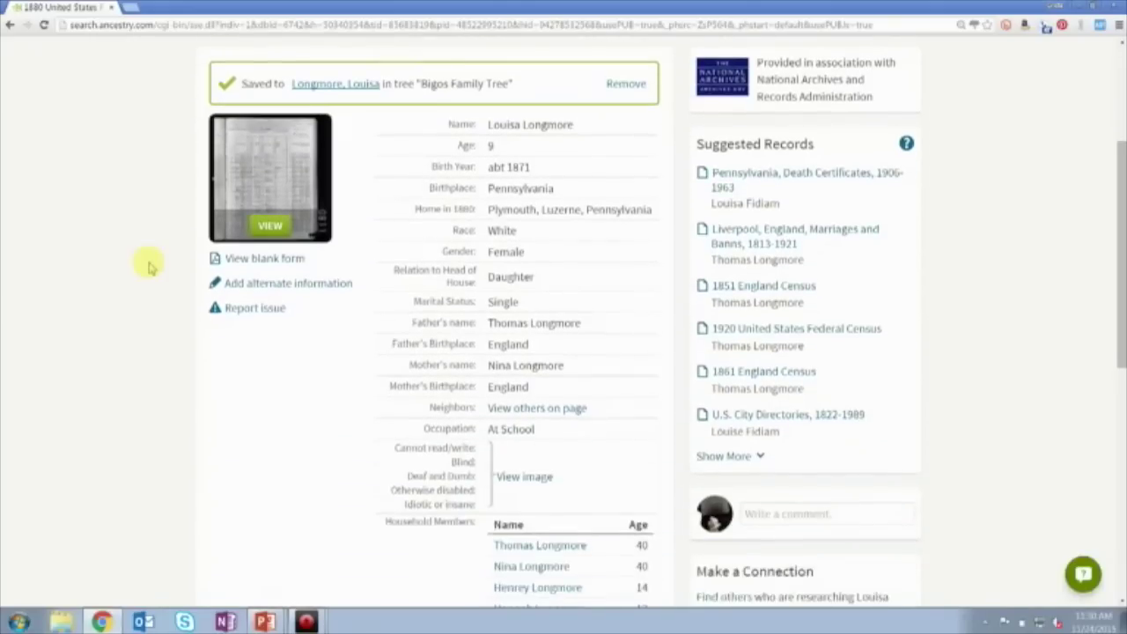
pyautogui.scroll(-1, 148, 267)
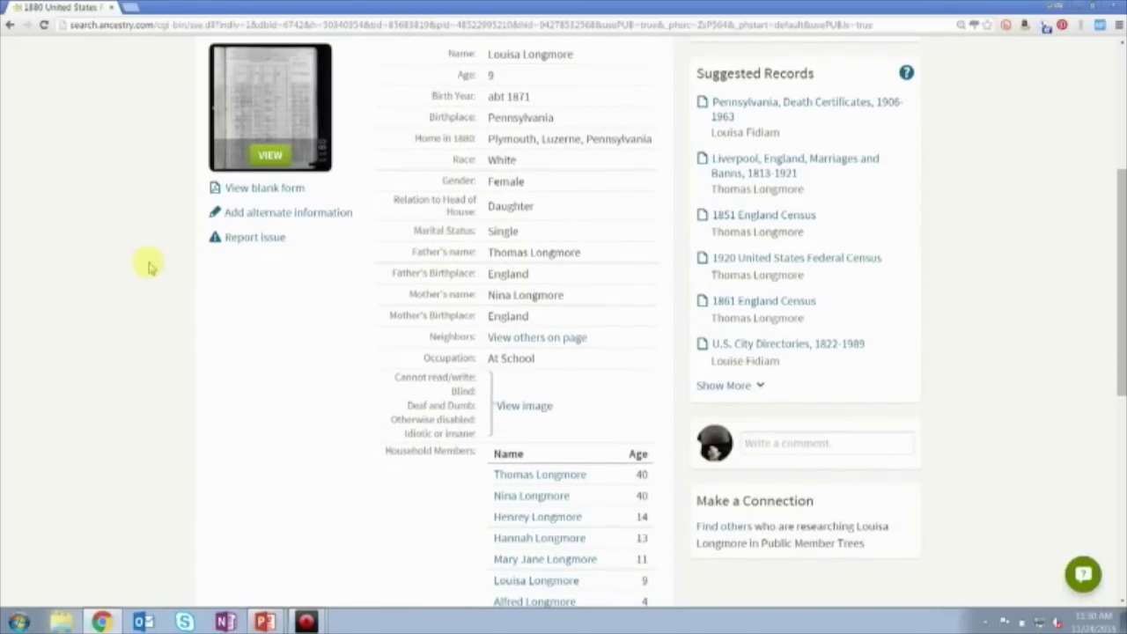
pyautogui.scroll(-6, 148, 267)
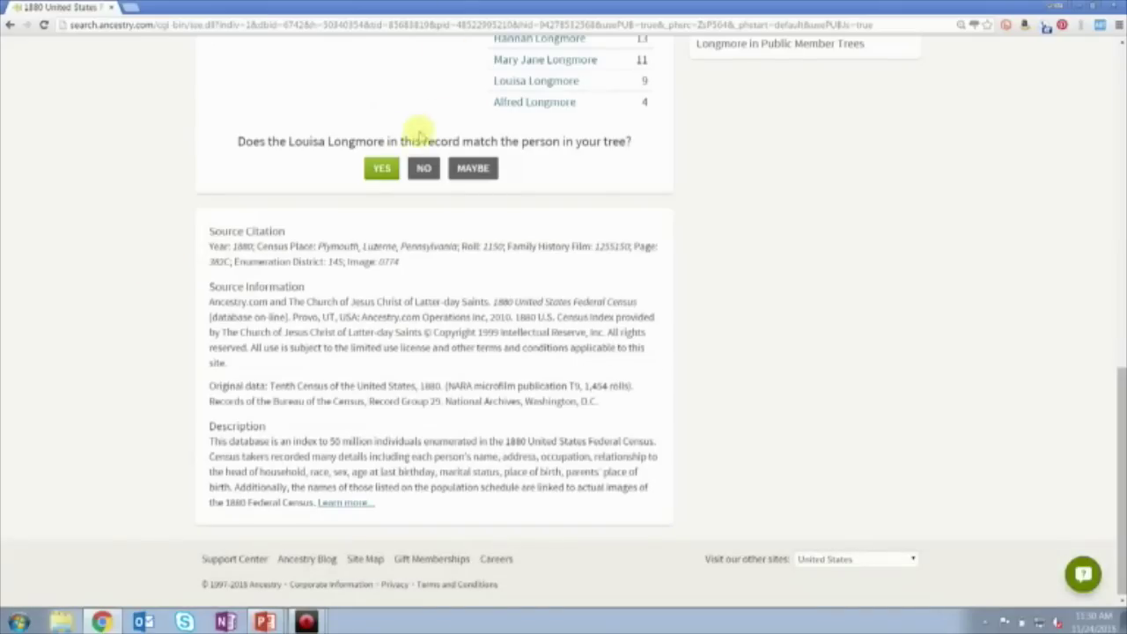
pyautogui.click(382, 169)
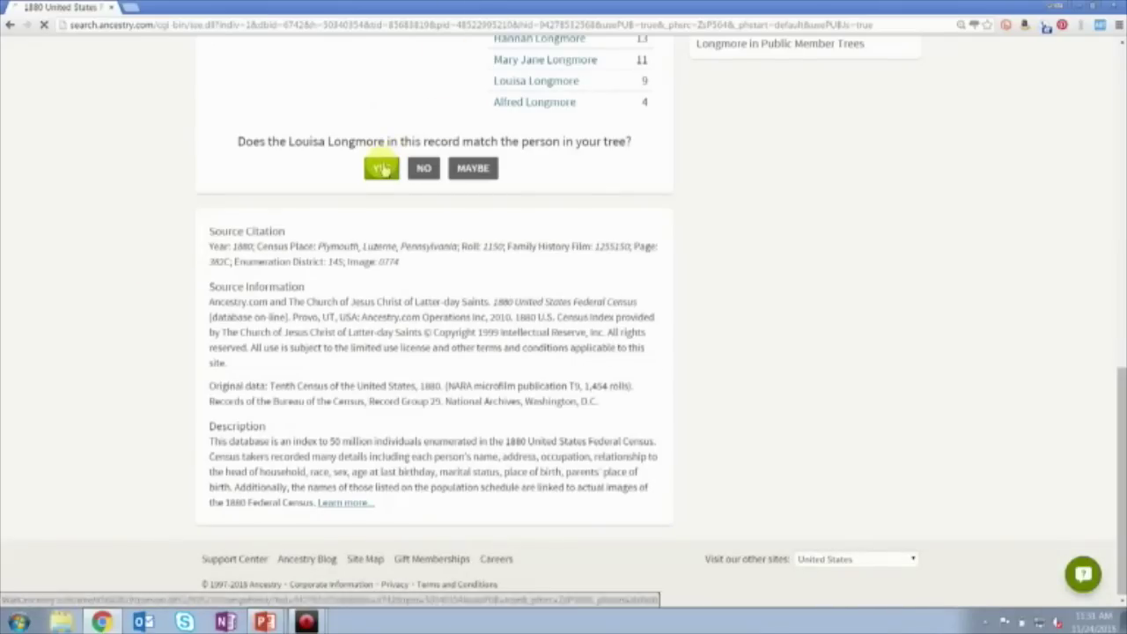
# Preview adding the wife's father from the 1880 census, deselect him, and check the tree for an existing matching father
pyautogui.scroll(-4, 382, 168)
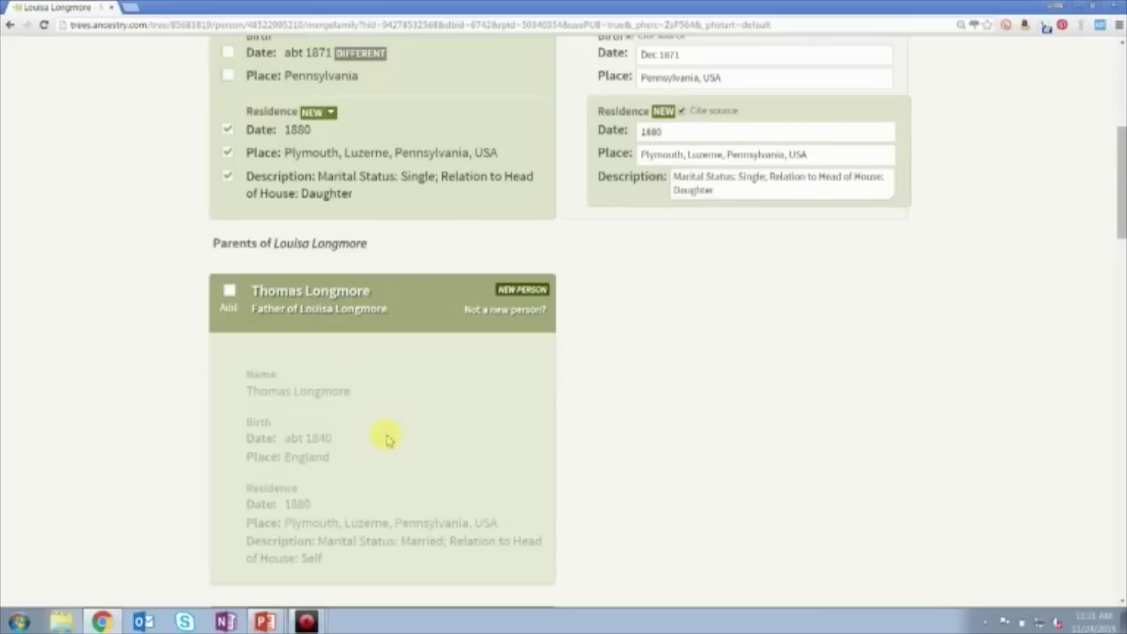
pyautogui.click(229, 290)
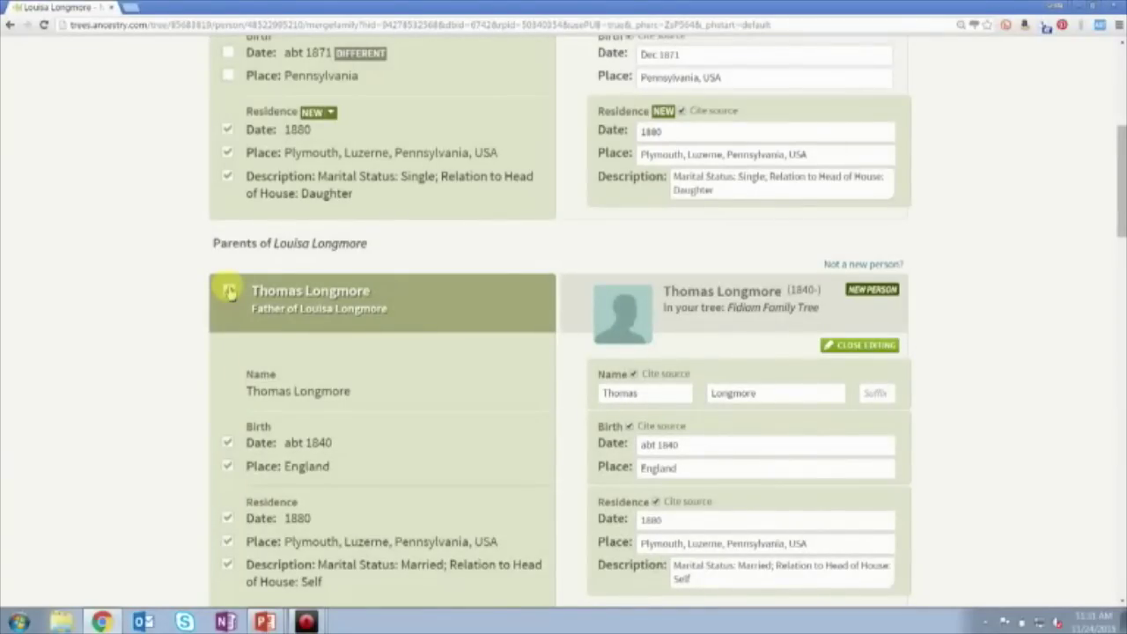
pyautogui.click(229, 291)
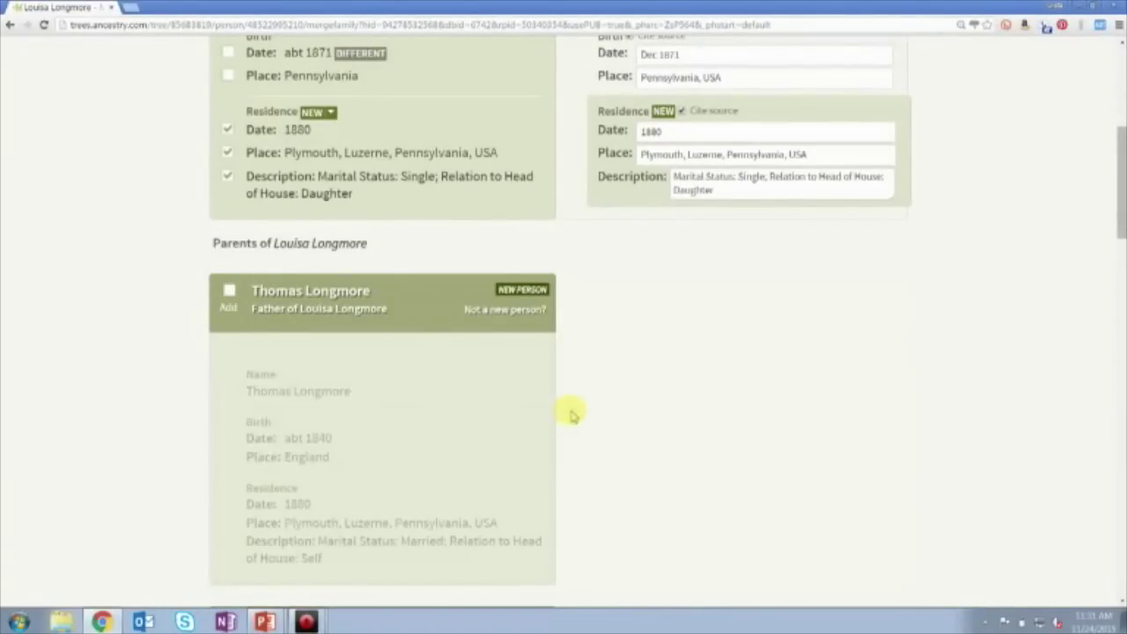
pyautogui.click(512, 313)
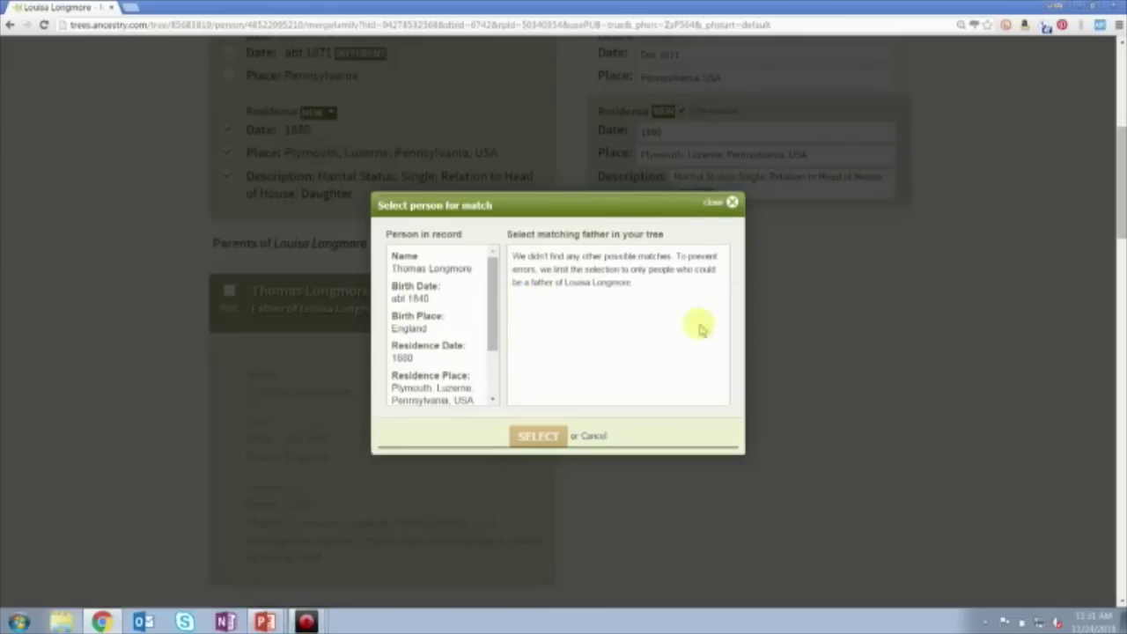
pyautogui.click(733, 204)
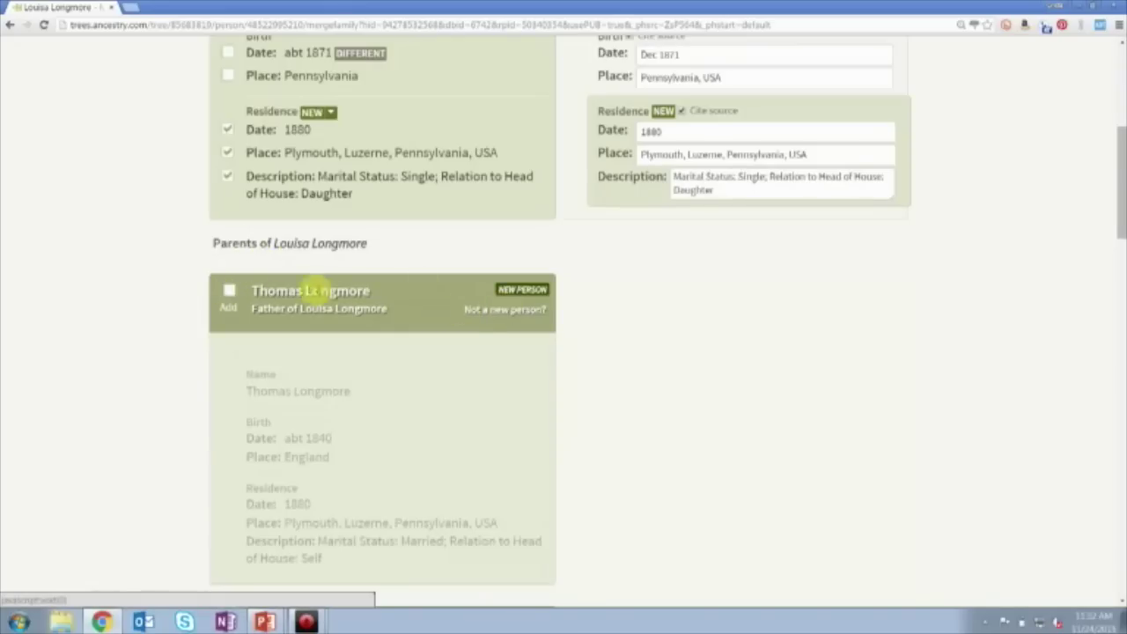
# Include the wife's father from the 1880 census as a new person and check the tree for an existing match
pyautogui.click(228, 291)
pyautogui.moveTo(1121, 187); pyautogui.dragTo(1121, 215)
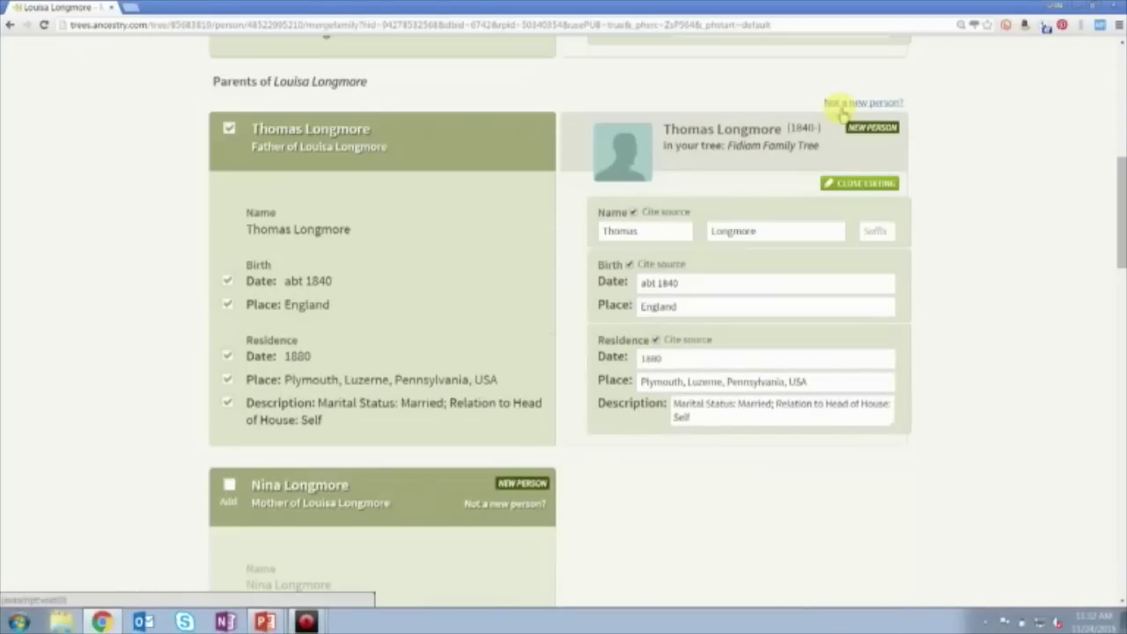
pyautogui.click(842, 105)
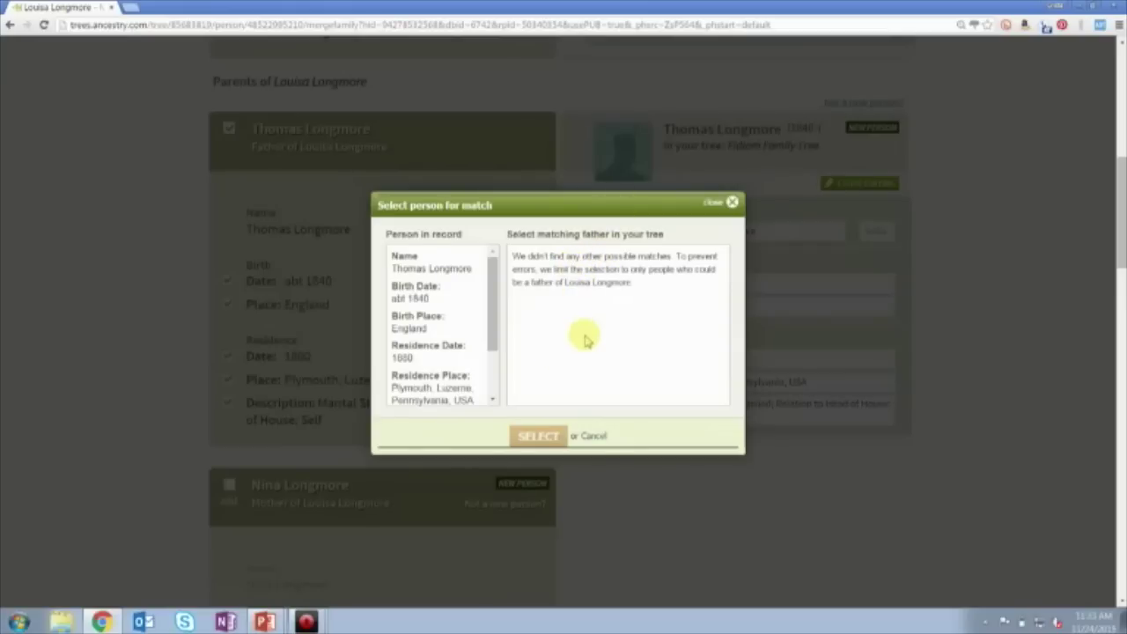
pyautogui.click(593, 437)
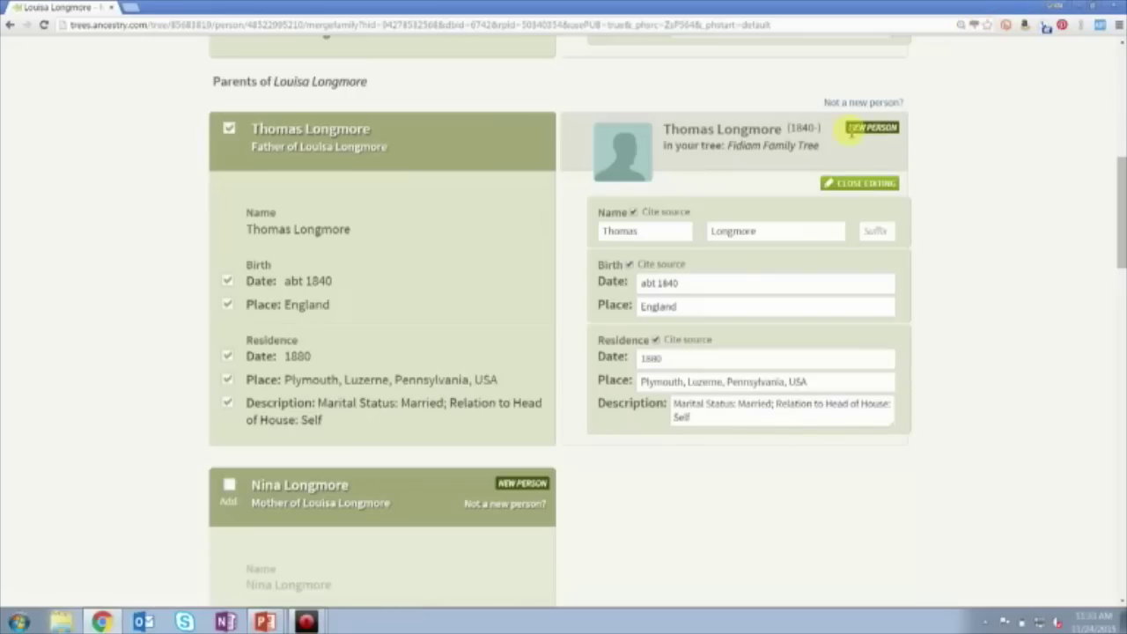
# Include the wife's mother as a new person, correct her first name, and replace her married surname with an underscore placeholder
pyautogui.click(230, 485)
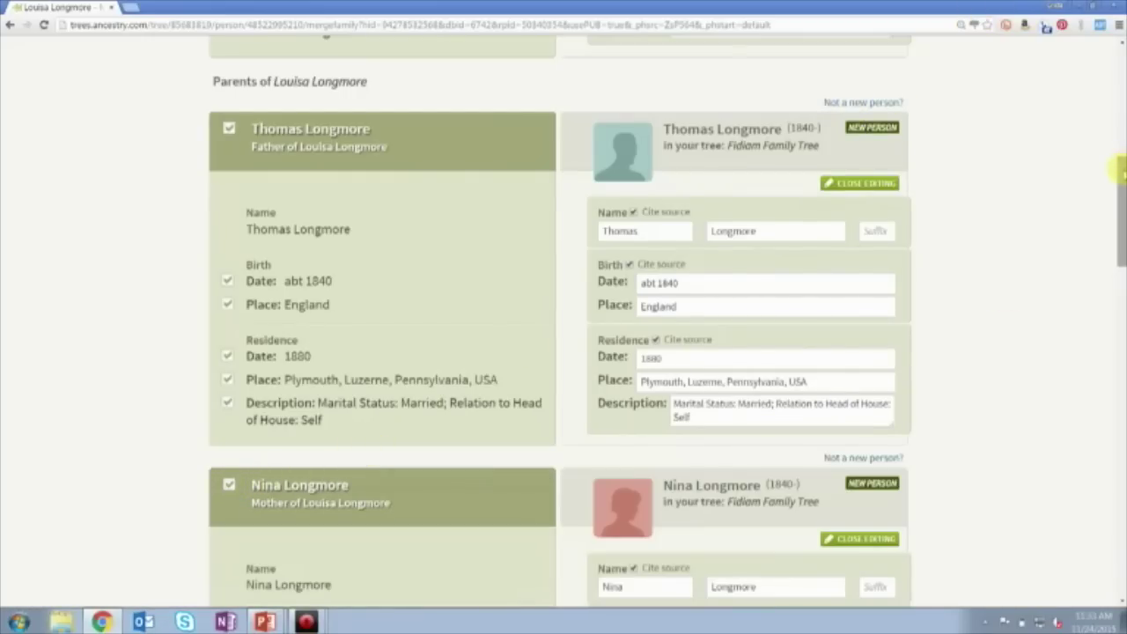
pyautogui.moveTo(1120, 176); pyautogui.dragTo(1120, 229)
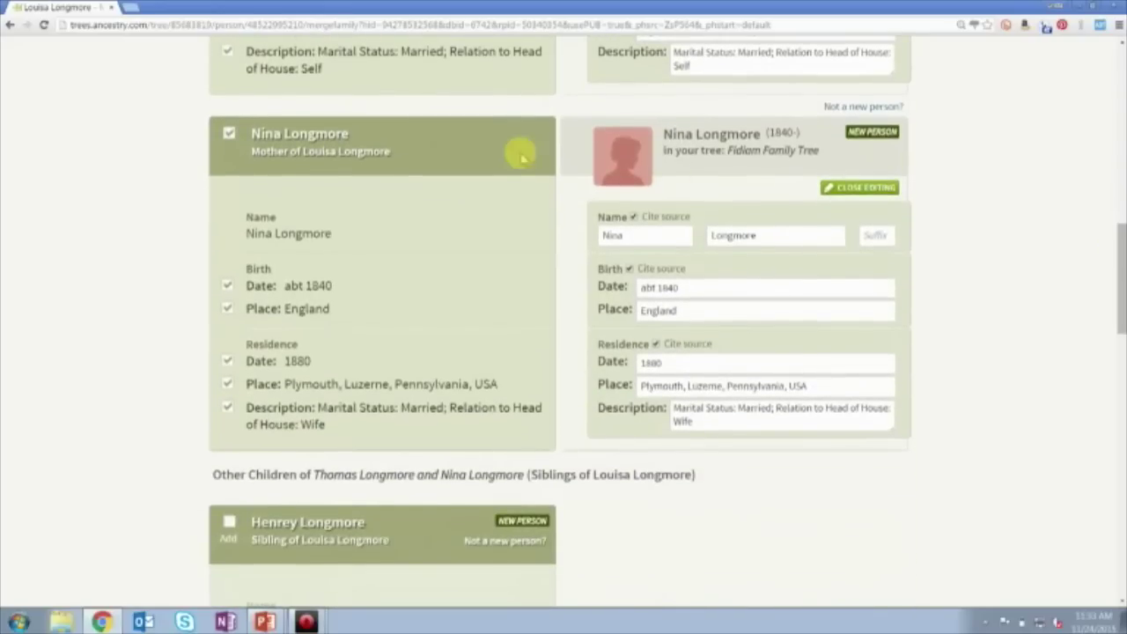
pyautogui.moveTo(628, 236); pyautogui.dragTo(548, 232)
pyautogui.write('Ha')
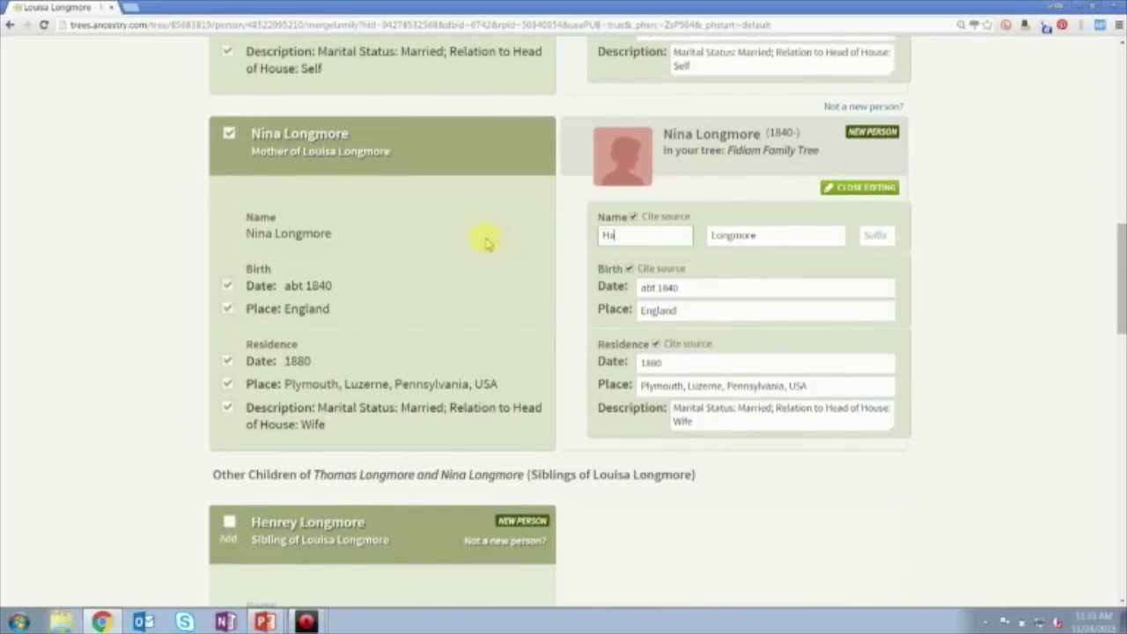
pyautogui.write('nnah')
pyautogui.press('Tab')
pyautogui.press('BackSpace')
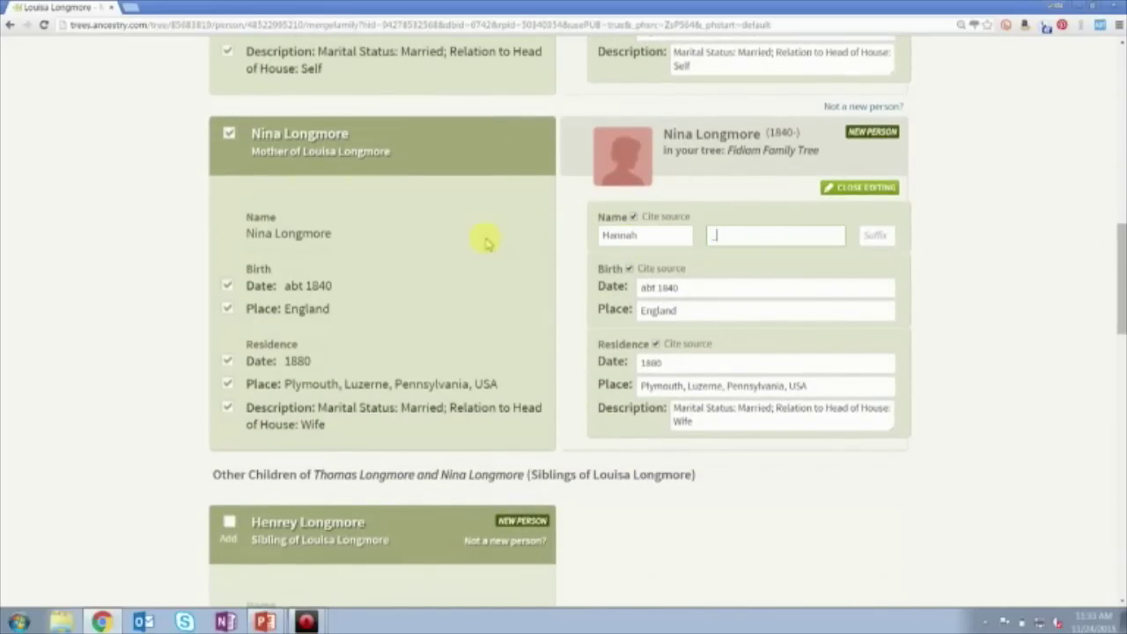
pyautogui.write('______')
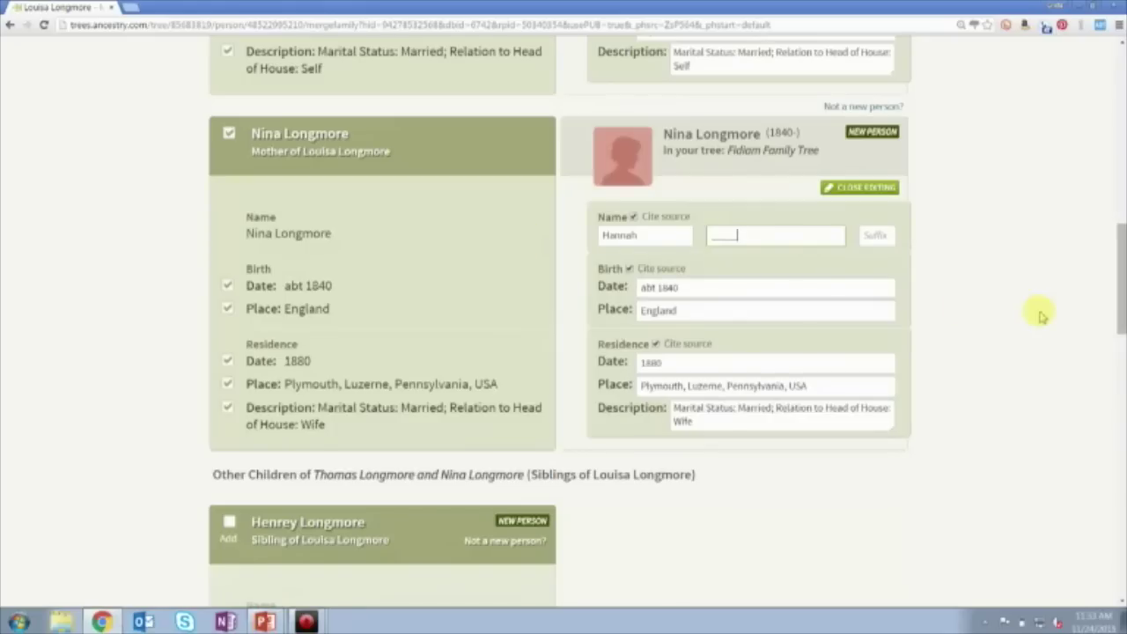
# Include the wife's four siblings from the 1880 census as new people and save the record's details to the tree
pyautogui.moveTo(1121, 291); pyautogui.dragTo(1120, 331)
pyautogui.click(229, 309)
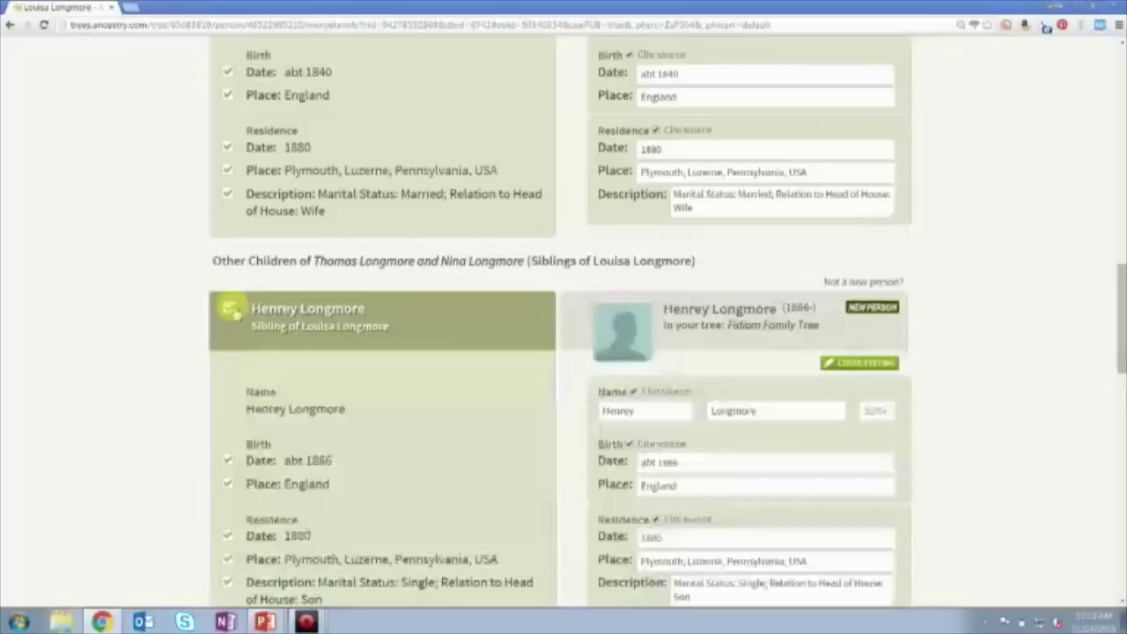
pyautogui.moveTo(1111, 323); pyautogui.dragTo(1119, 396)
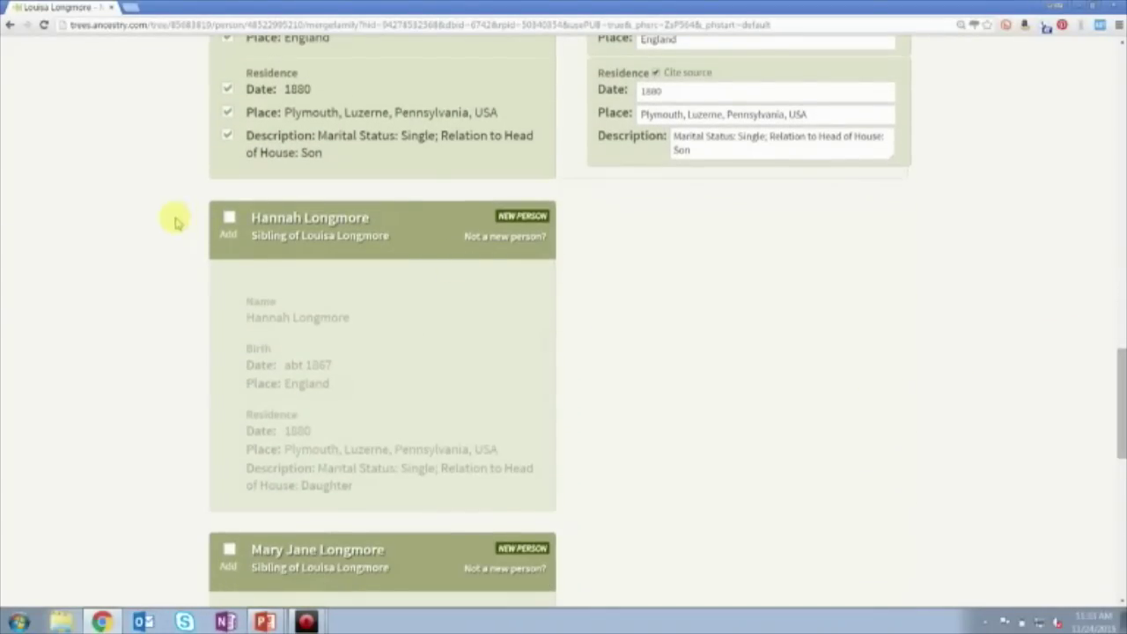
pyautogui.click(232, 219)
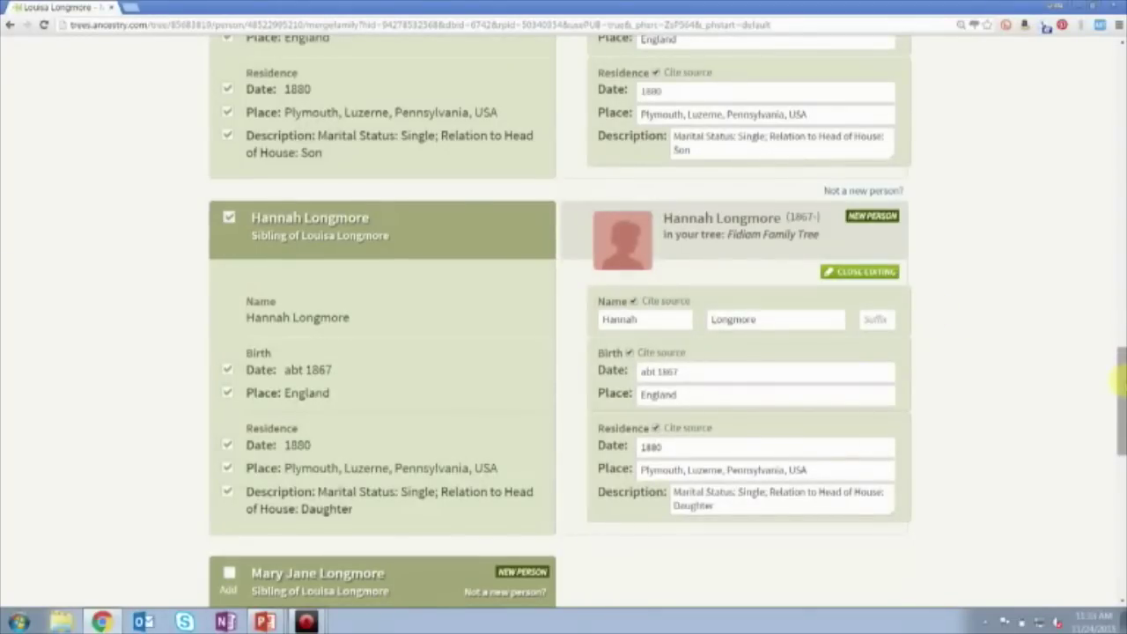
pyautogui.moveTo(1120, 380); pyautogui.dragTo(1120, 454)
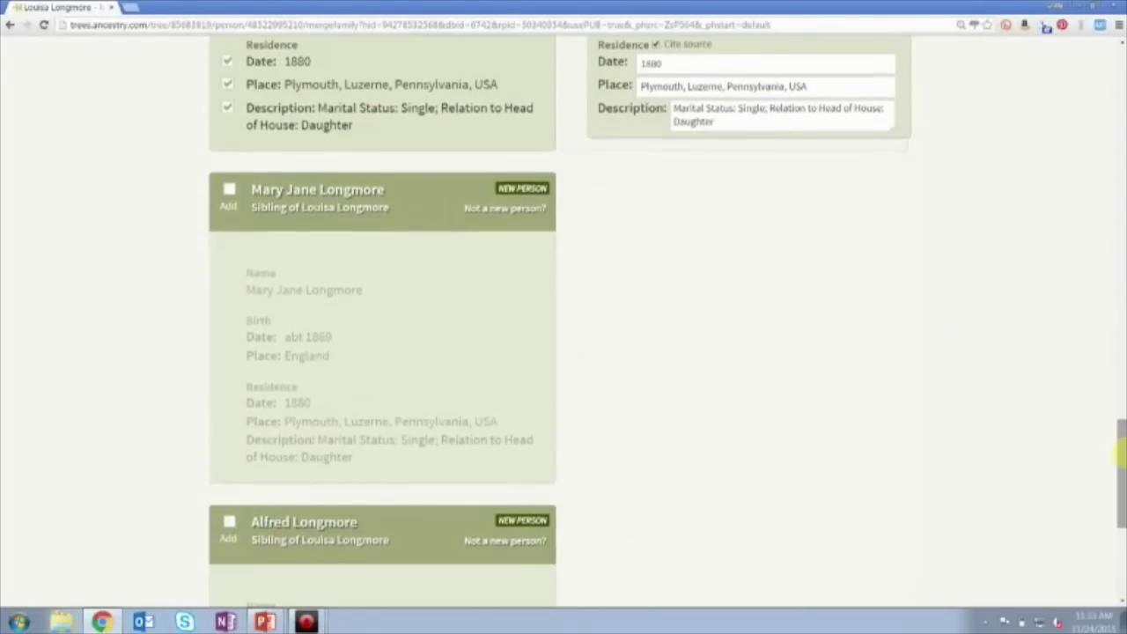
pyautogui.click(229, 189)
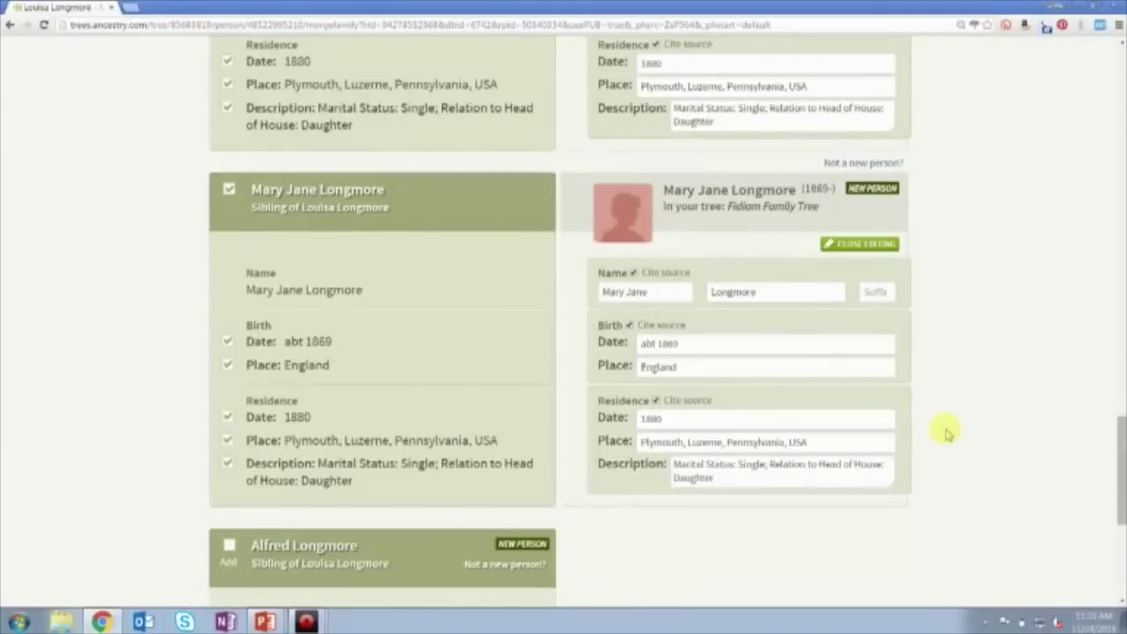
pyautogui.moveTo(1120, 459); pyautogui.dragTo(1120, 539)
pyautogui.click(229, 172)
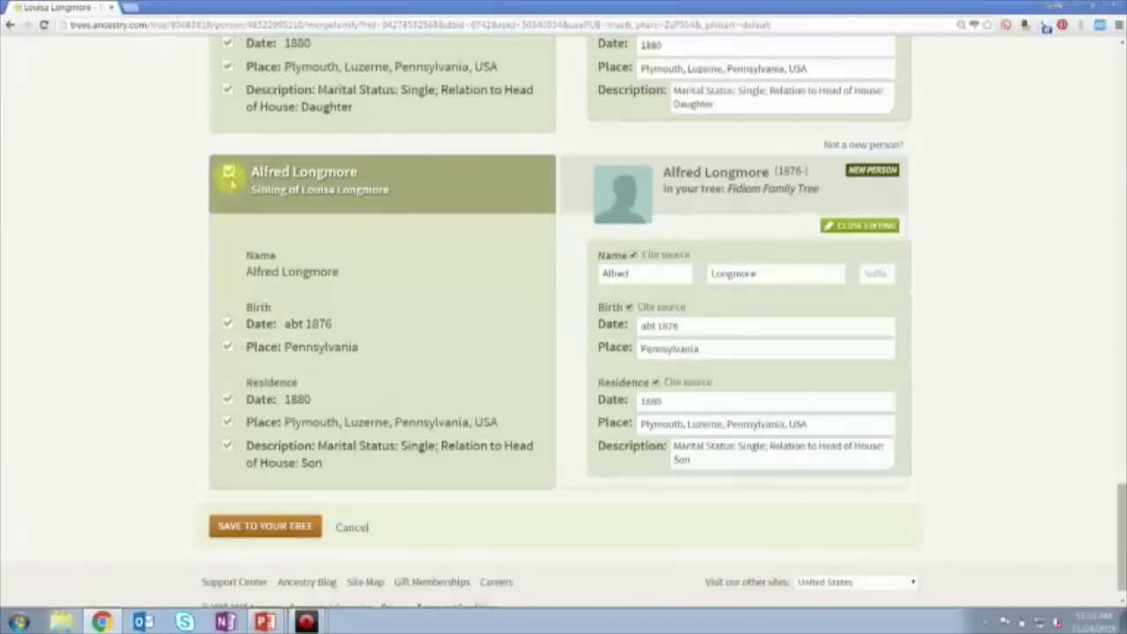
pyautogui.click(263, 531)
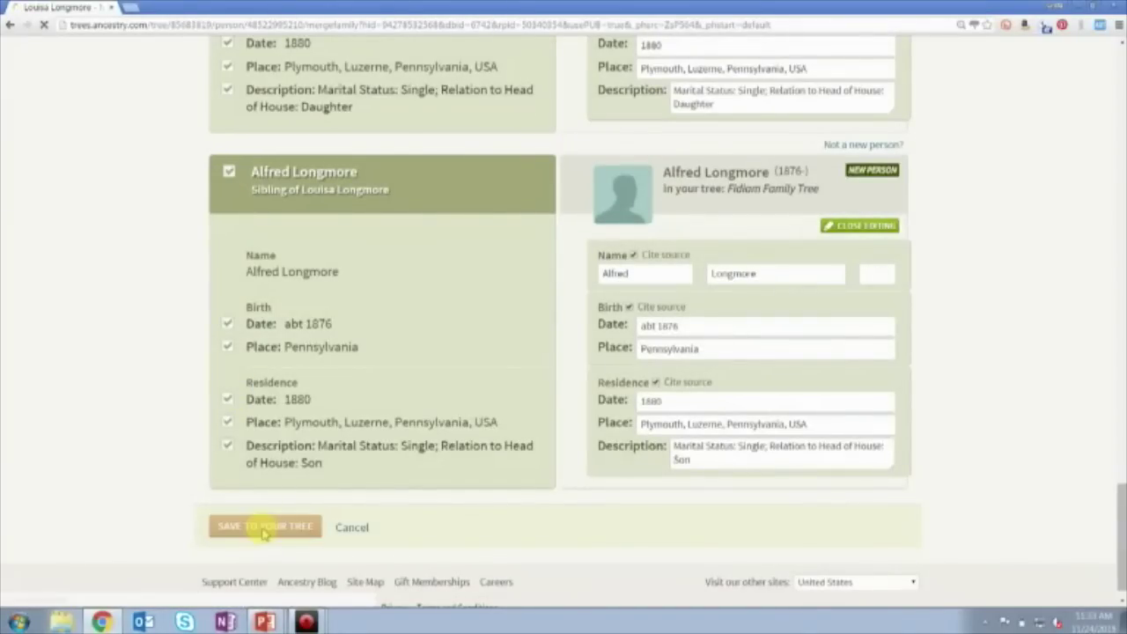
pyautogui.hotkey('alt', 'Tab')
pyautogui.press('Right')
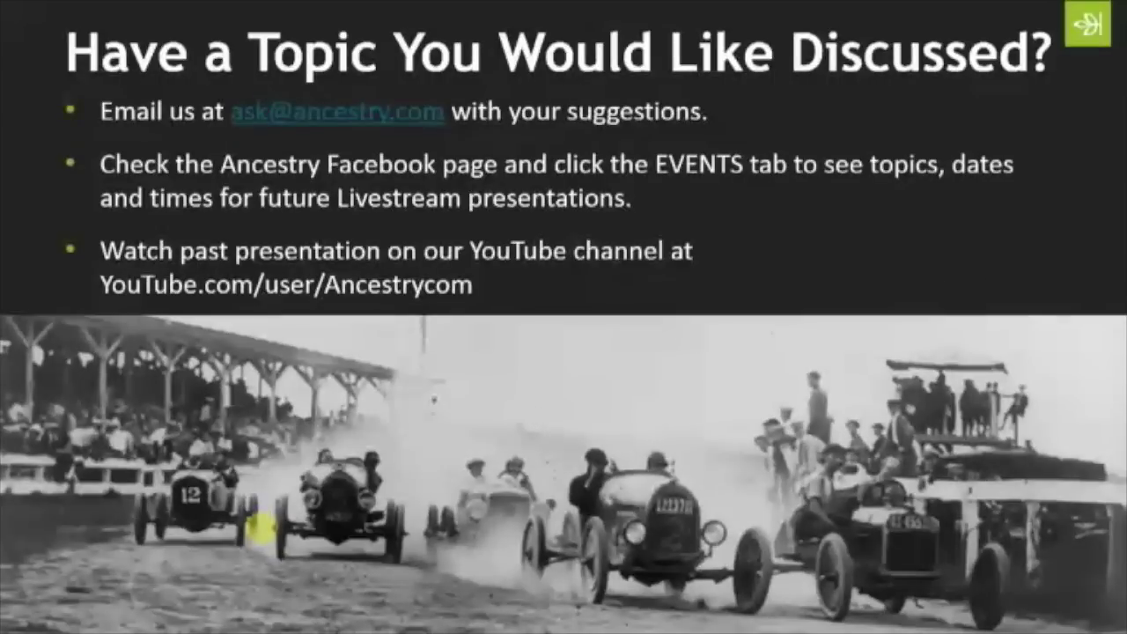